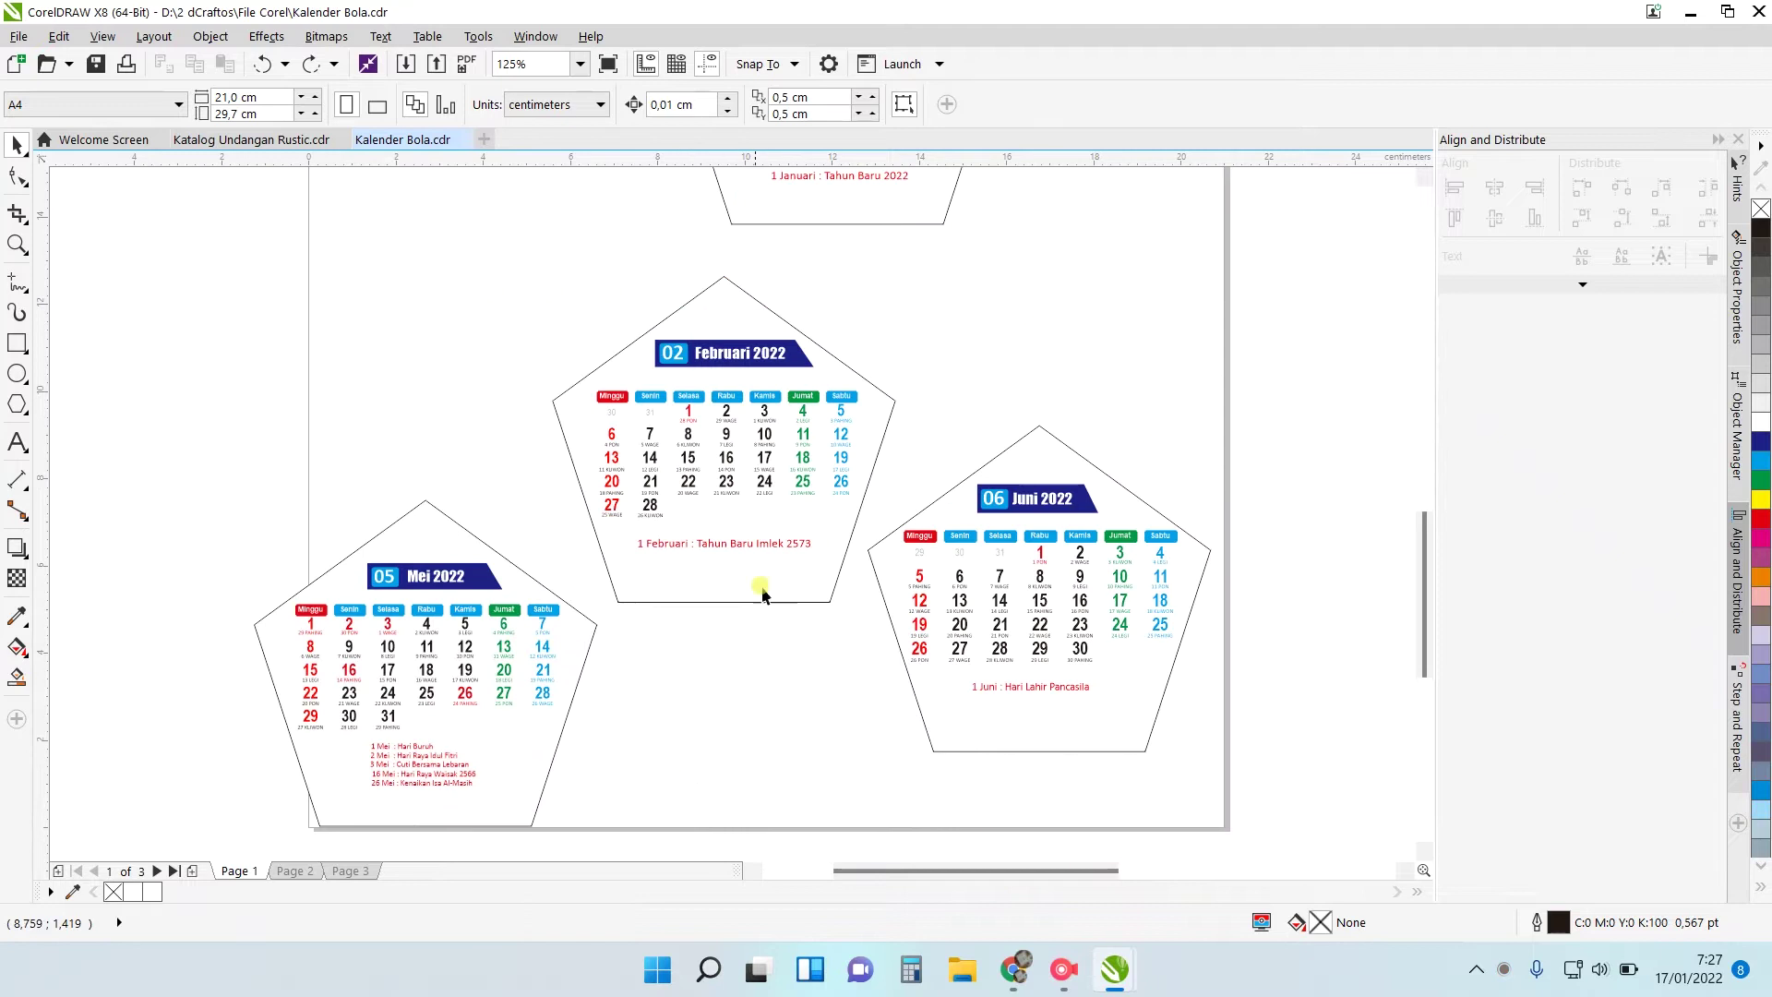
Change the outline colour of the pentagons around the month calendars on page 1 to grey.
scroll(695, 684, up, 2)
scroll(558, 677, up, 2)
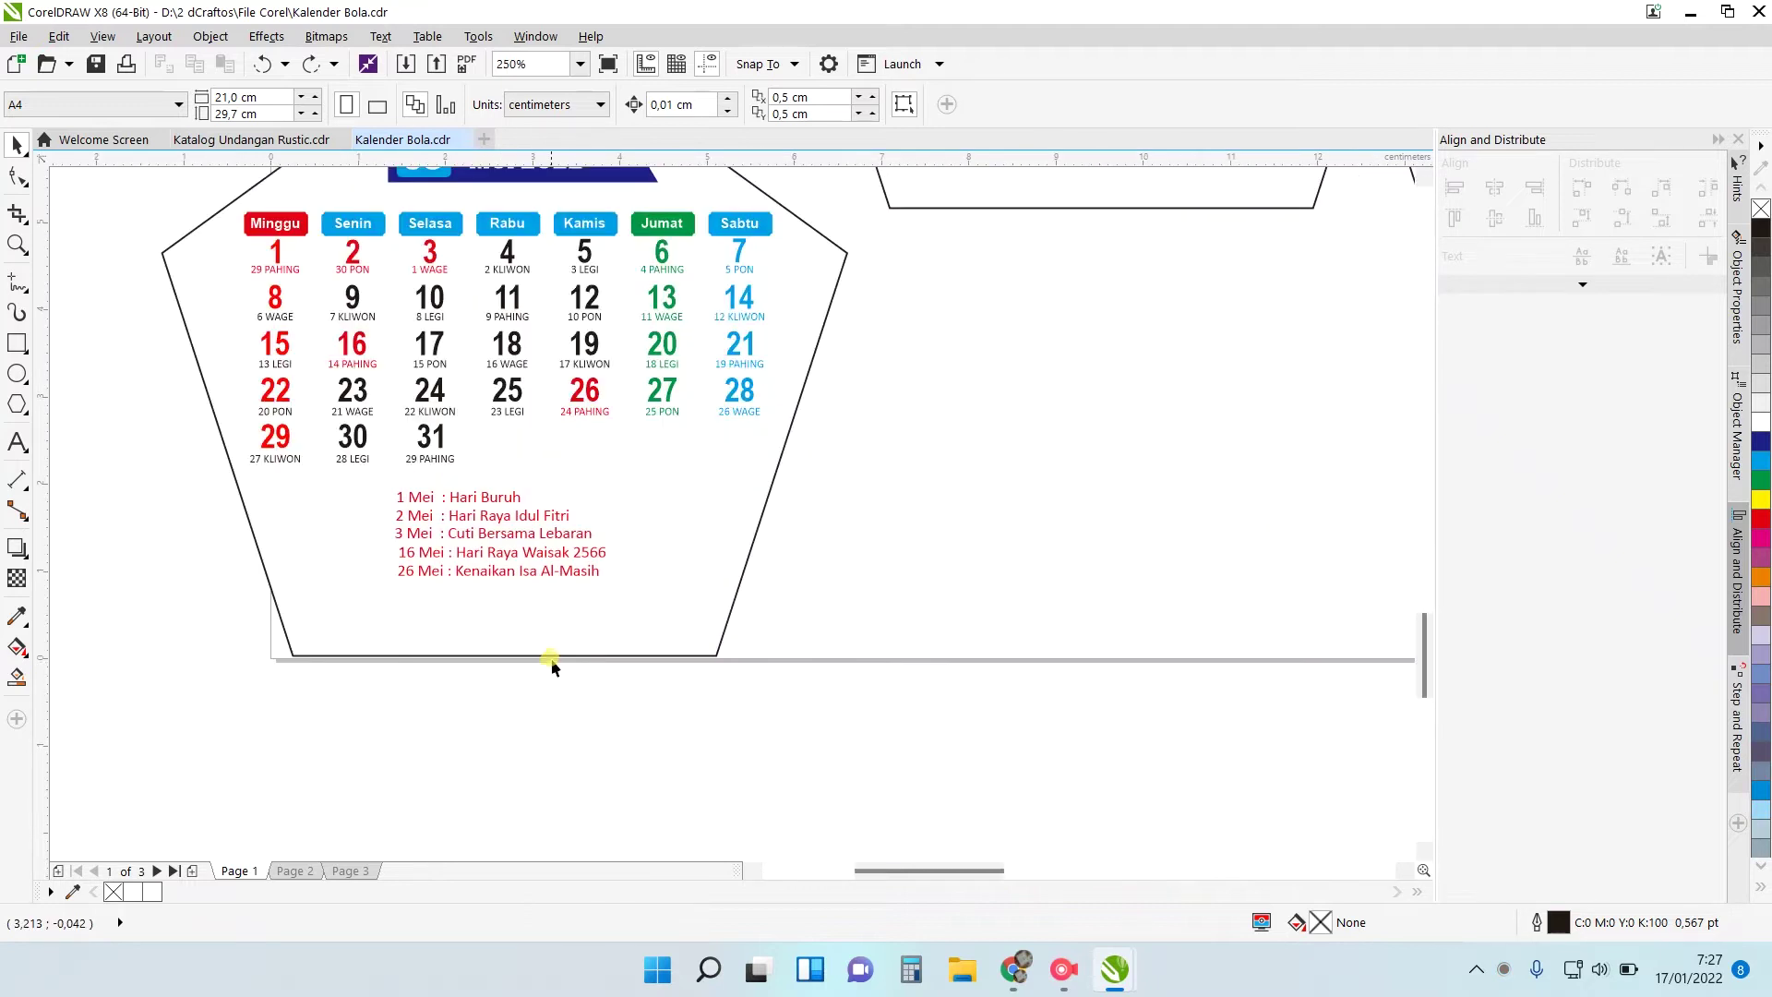
click(561, 644)
scroll(620, 662, down, 4)
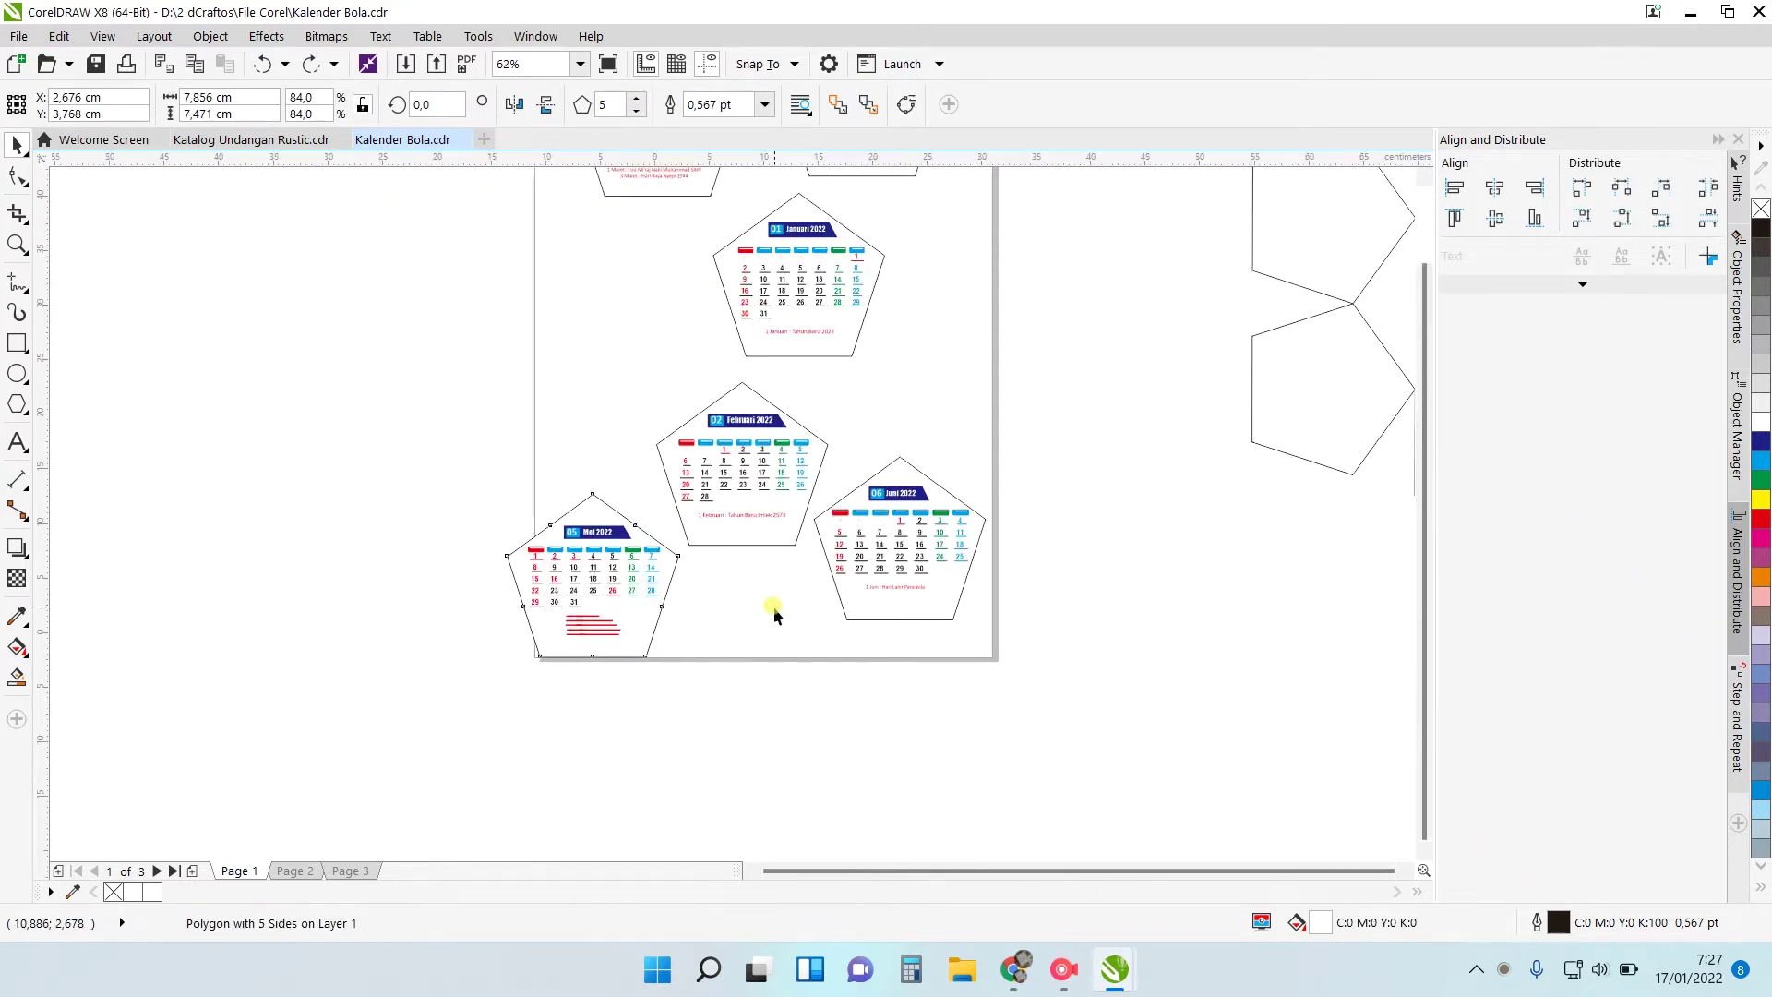
scroll(774, 617, down, 2)
scroll(781, 367, up, 4)
click(693, 330)
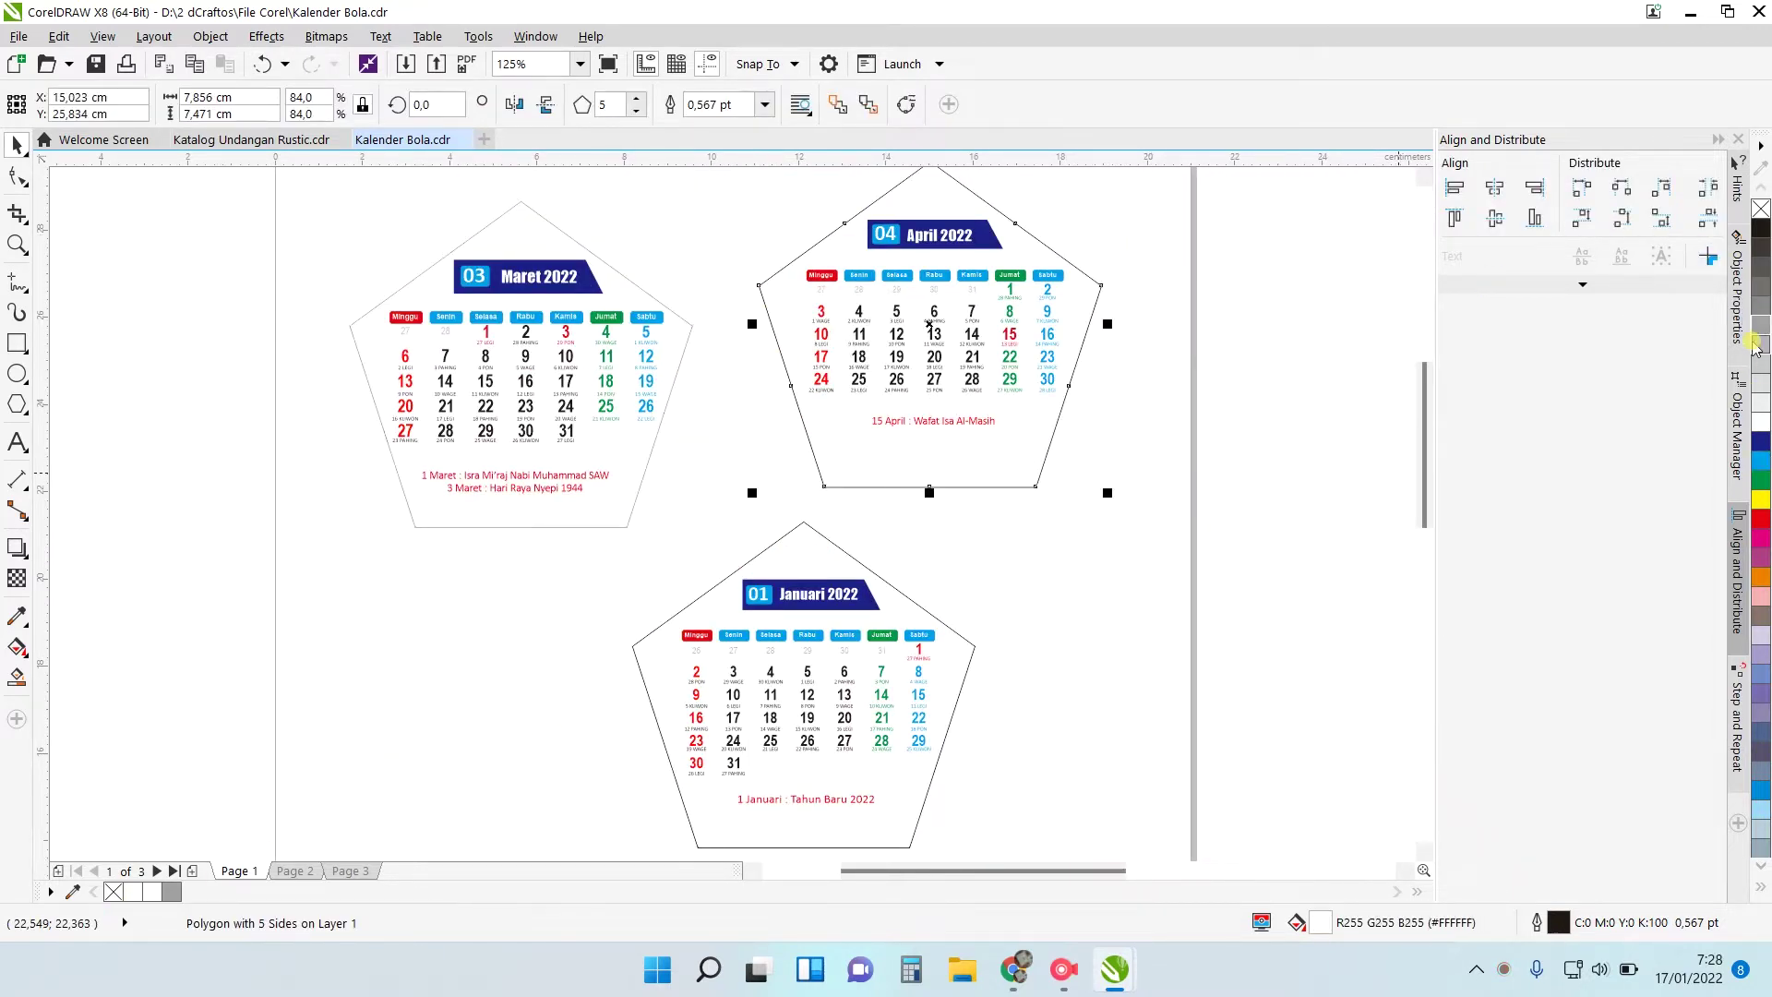
scroll(893, 398, down, 2)
scroll(835, 605, up, 2)
click(674, 594)
scroll(699, 476, down, 2)
scroll(828, 365, up, 2)
Group each month's calendar contents on page 1 together with its surrounding pentagon.
drag(855, 629, 351, 225)
scroll(988, 455, down, 1)
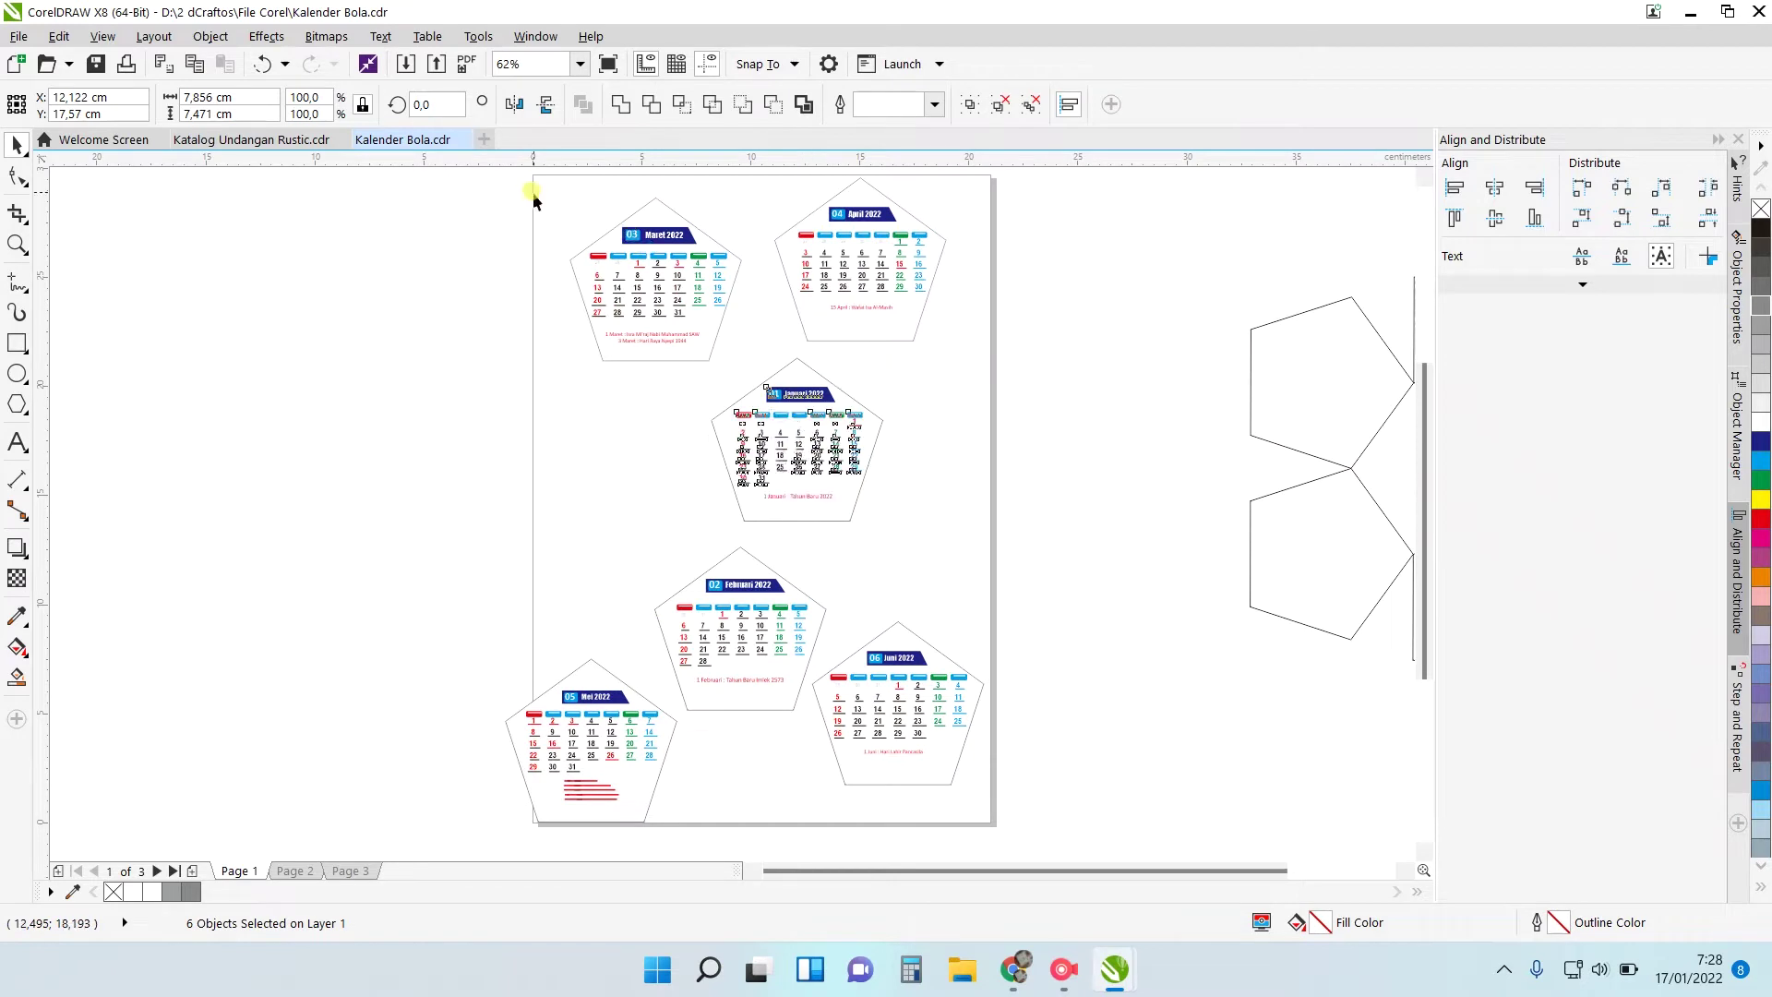
drag(1015, 251, 1026, 161)
key(ctrl+g)
drag(1426, 412, 1426, 472)
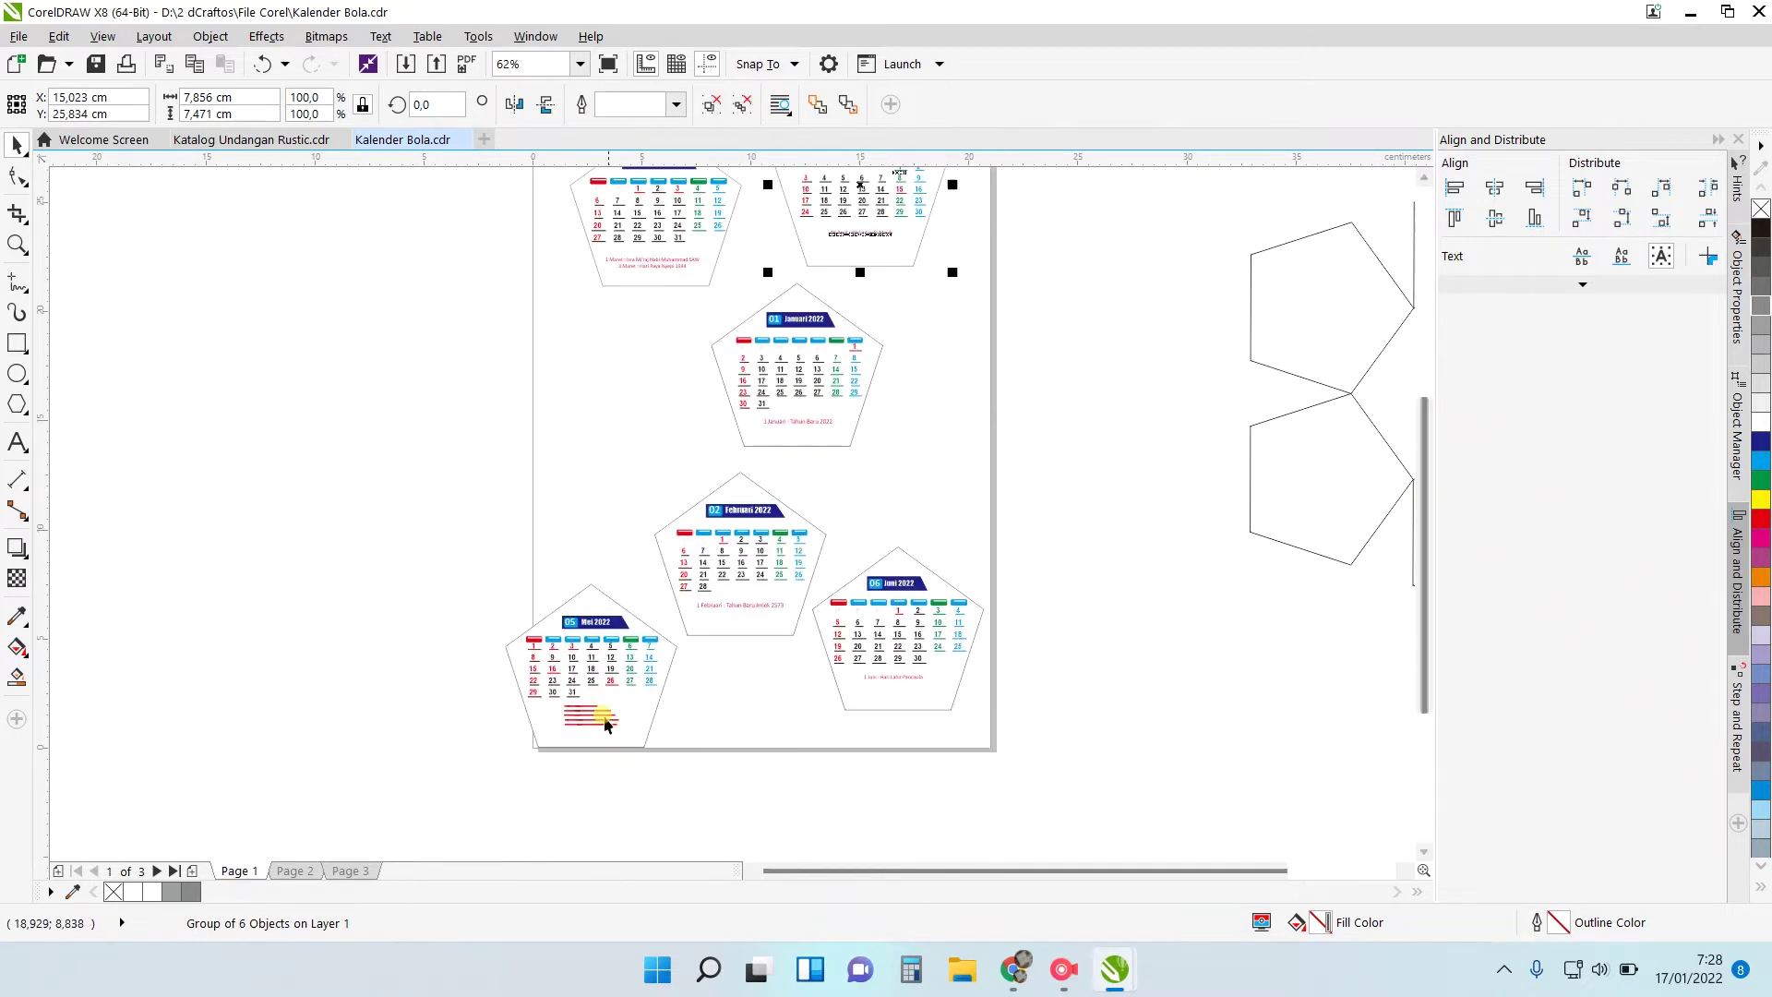
scroll(598, 731, up, 1)
drag(350, 420, 799, 813)
scroll(1196, 455, down, 1)
drag(1102, 355, 1331, 650)
key(ctrl+g)
On page 2, change the outlines of the month pentagons to 60% black grey.
click(295, 870)
scroll(590, 761, down, 1)
scroll(794, 439, up, 1)
scroll(793, 439, up, 1)
click(819, 351)
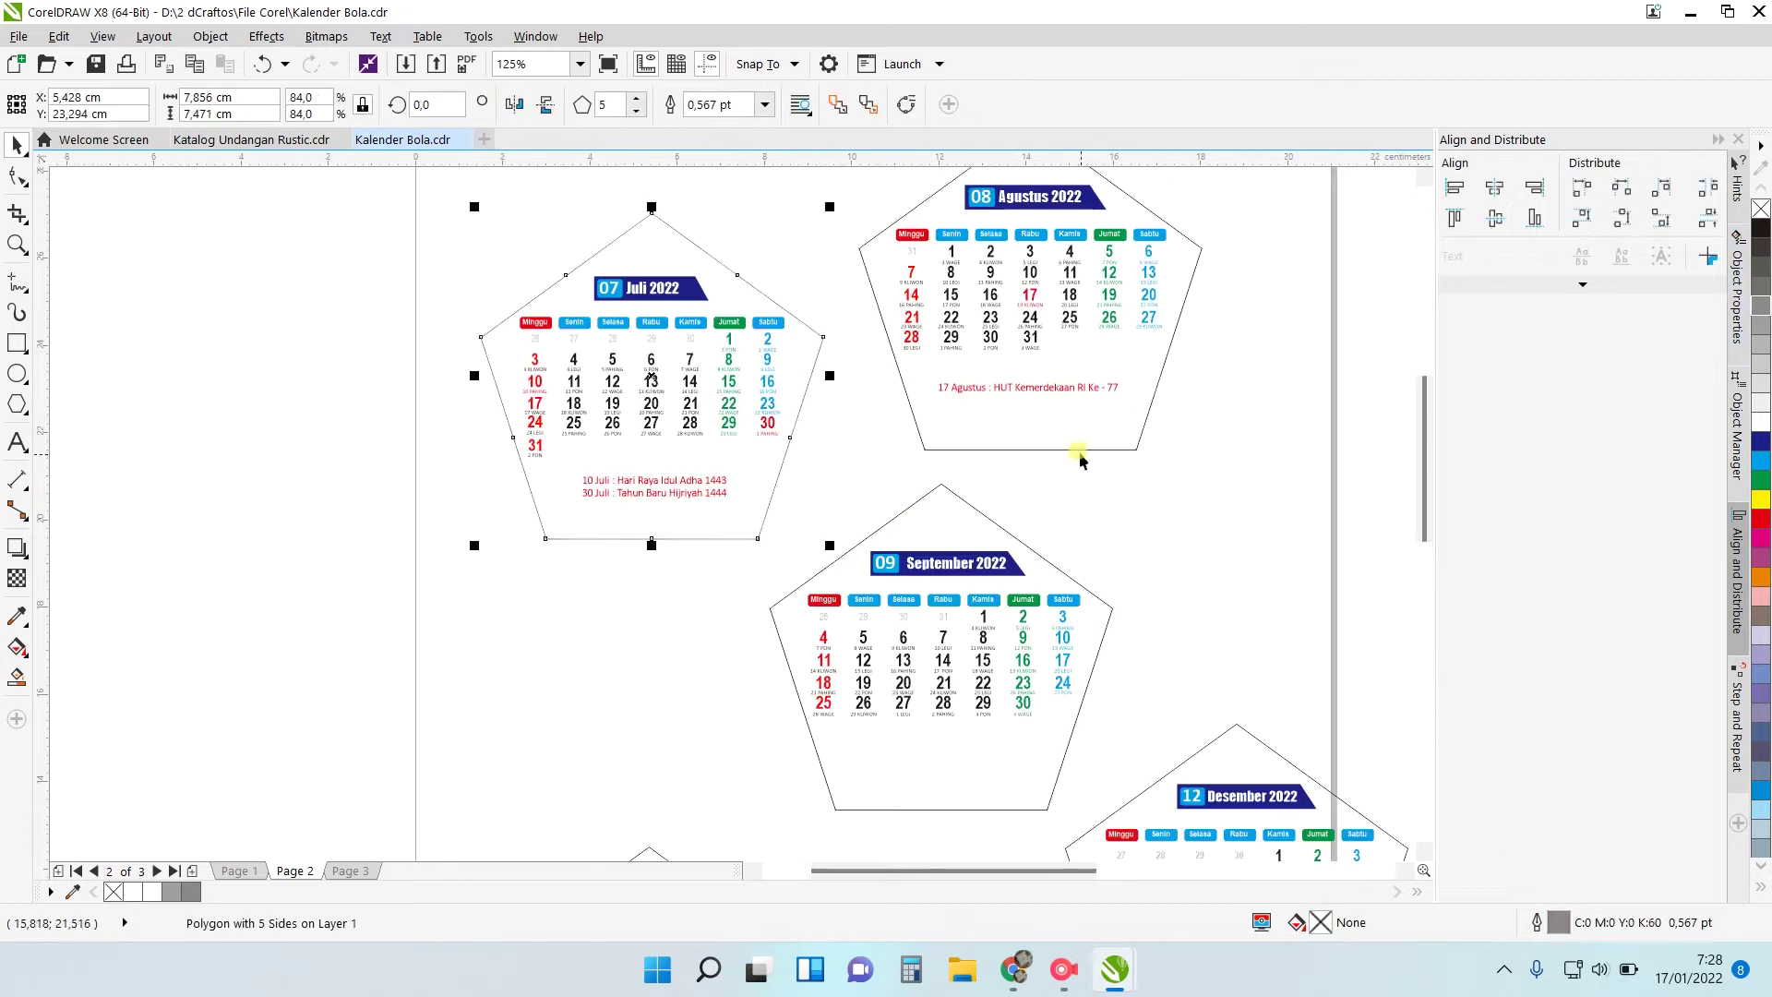
right_click(1767, 270)
scroll(805, 421, down, 1)
scroll(968, 791, up, 1)
click(1015, 680)
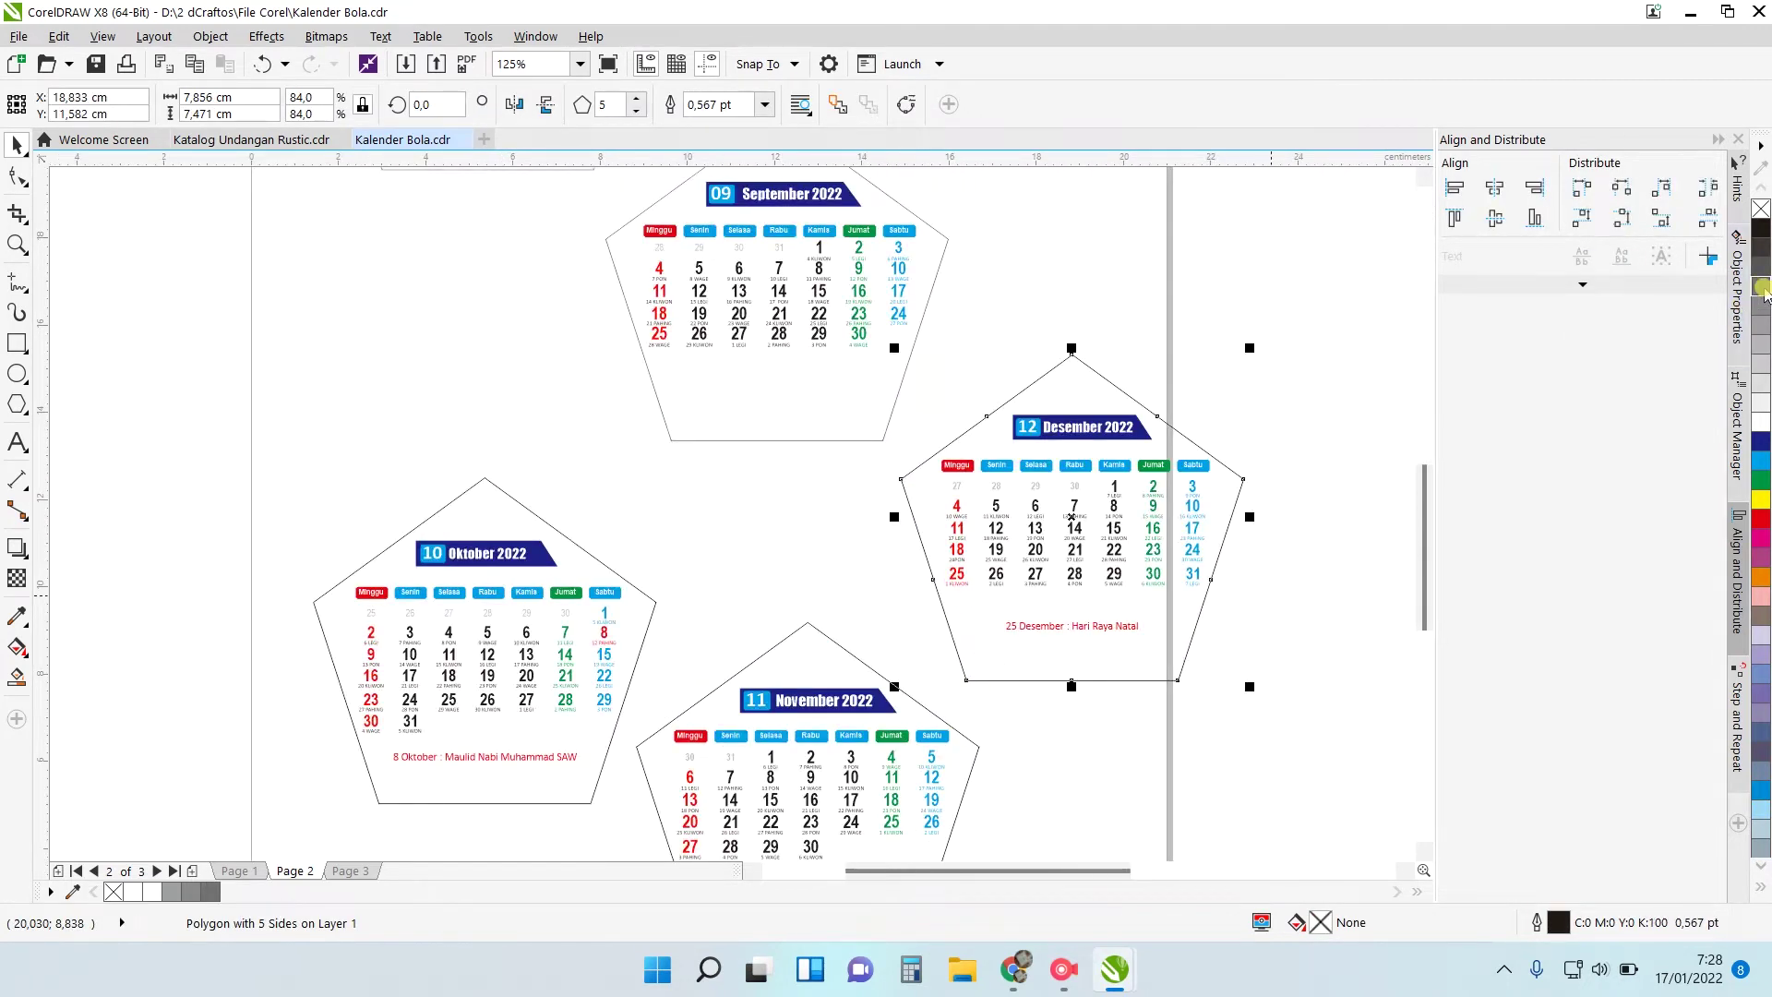
Group the November, Oktober and Desember 2022 calendars on page 2, each with its own pentagon.
drag(1031, 799, 605, 397)
key(ctrl+g)
drag(190, 222, 687, 641)
key(ctrl+g)
scroll(691, 666, down, 1)
scroll(911, 445, up, 1)
drag(1067, 372, 659, 727)
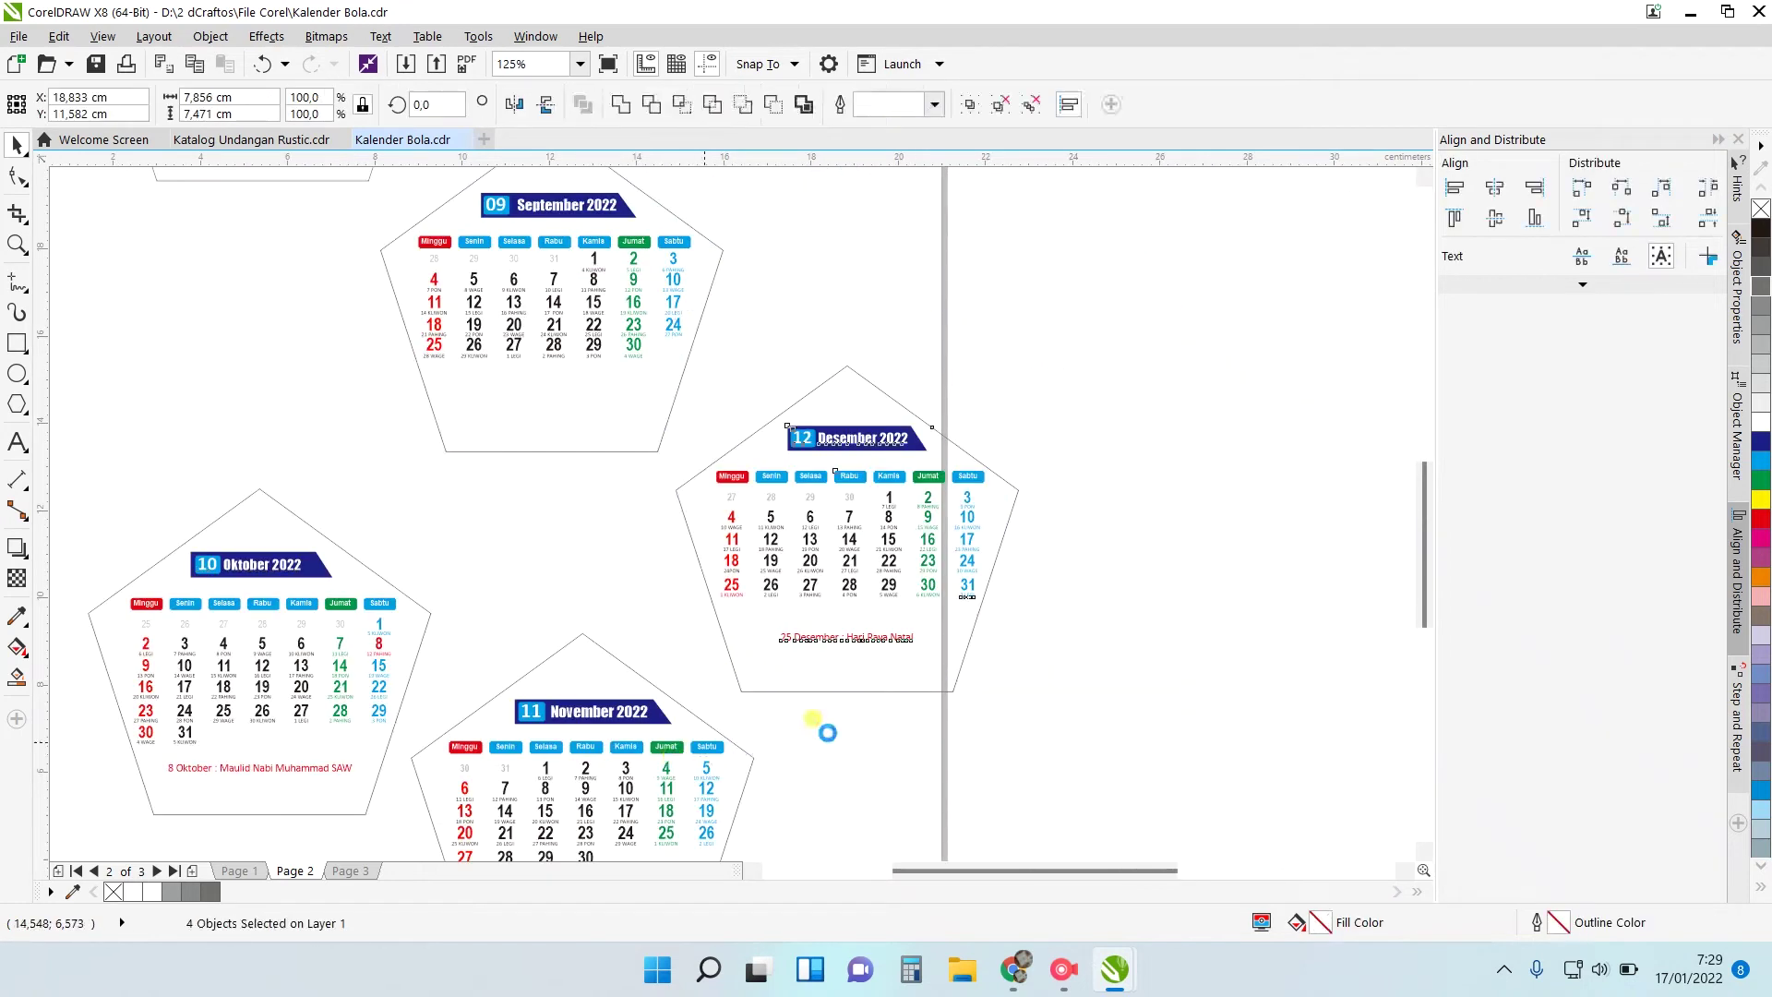
key(ctrl+g)
Group the September 2022 calendar on page 2 with its surrounding pentagon and clear the selection.
scroll(830, 729, down, 1)
scroll(1007, 579, up, 1)
scroll(812, 600, down, 1)
scroll(394, 406, up, 1)
drag(1025, 428, 1025, 428)
key(ctrl+g)
scroll(1025, 429, down, 3)
scroll(383, 319, up, 3)
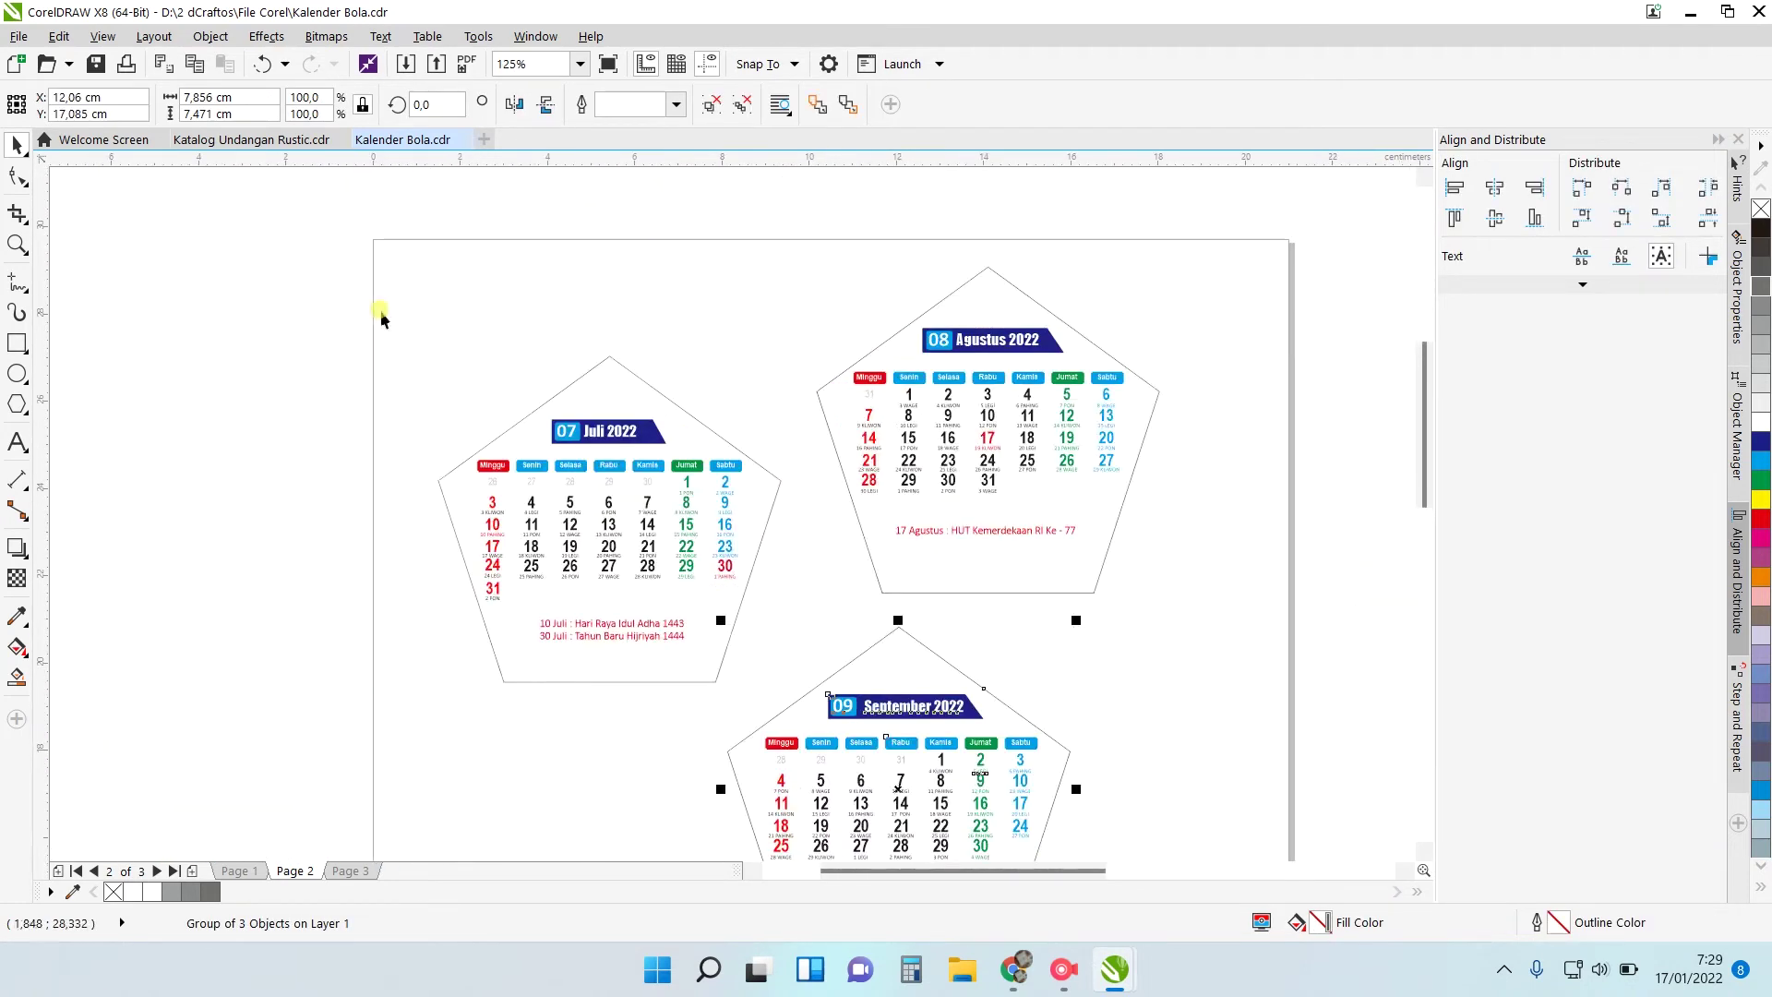
click(687, 399)
scroll(842, 606, down, 3)
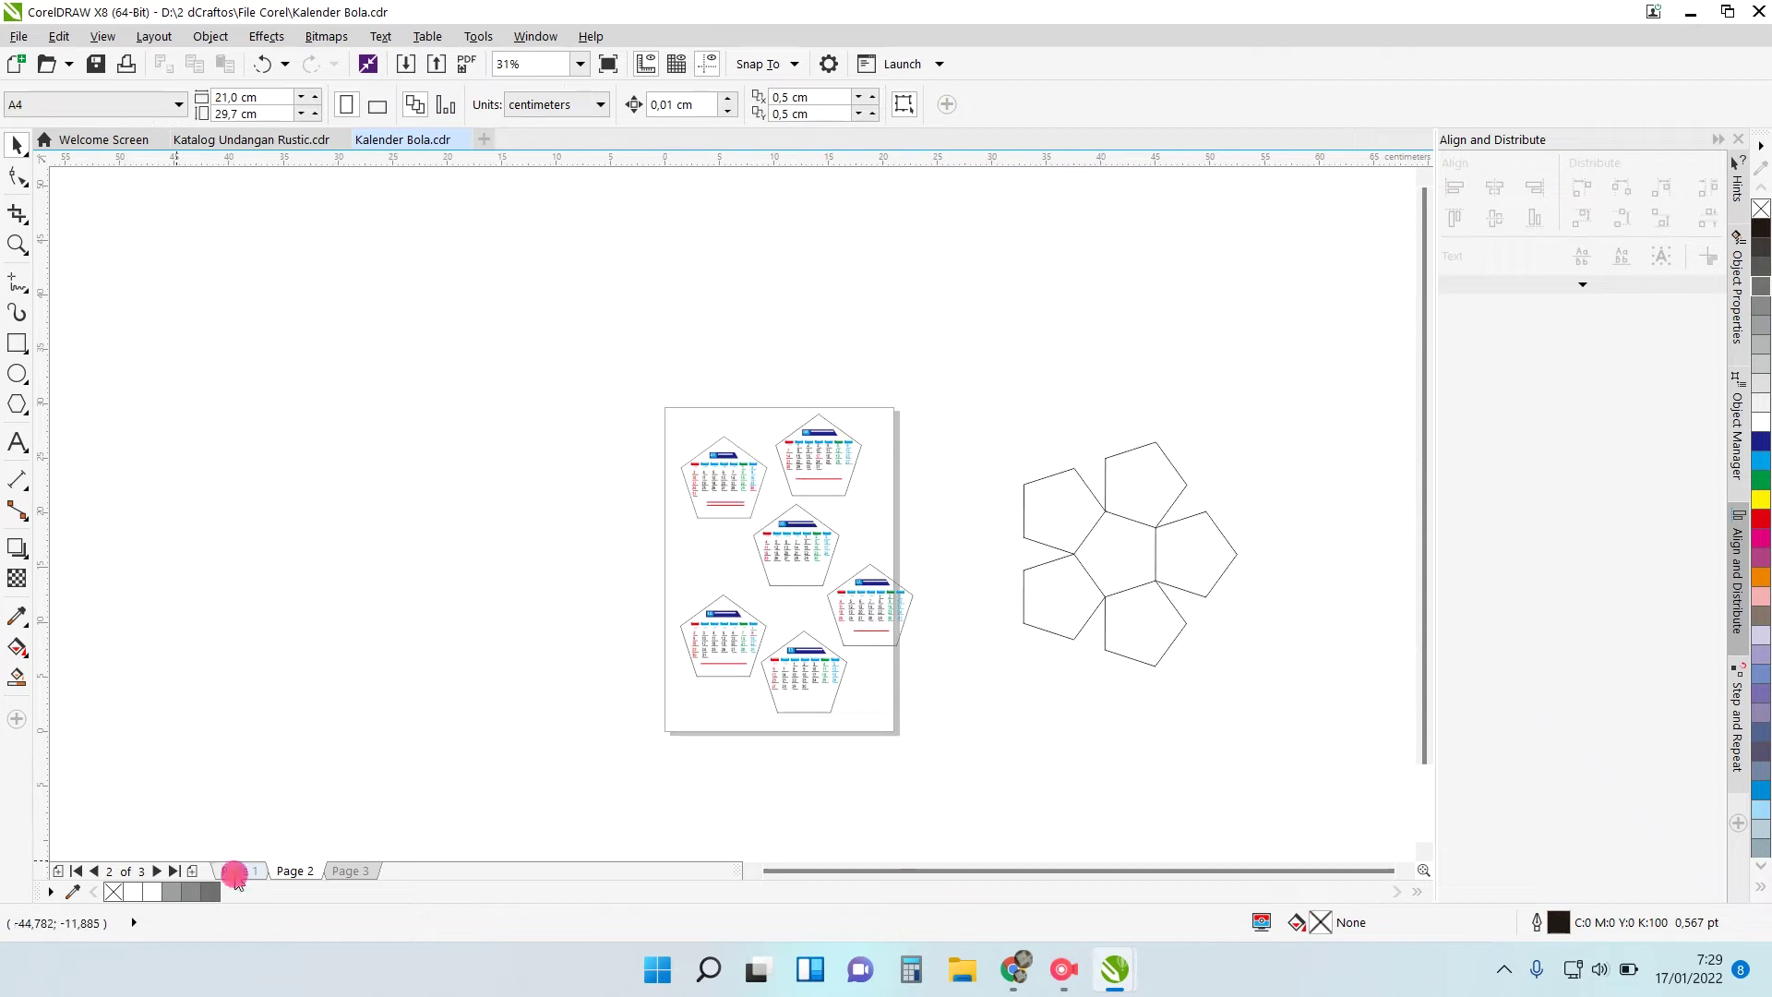
Return to page 1 and move the Februari 2022 pentagon up beside the Januari 2022 pentagon.
click(234, 874)
scroll(863, 446, up, 1)
scroll(646, 474, up, 1)
drag(646, 474, 675, 498)
scroll(819, 451, down, 1)
click(829, 596)
scroll(938, 616, up, 1)
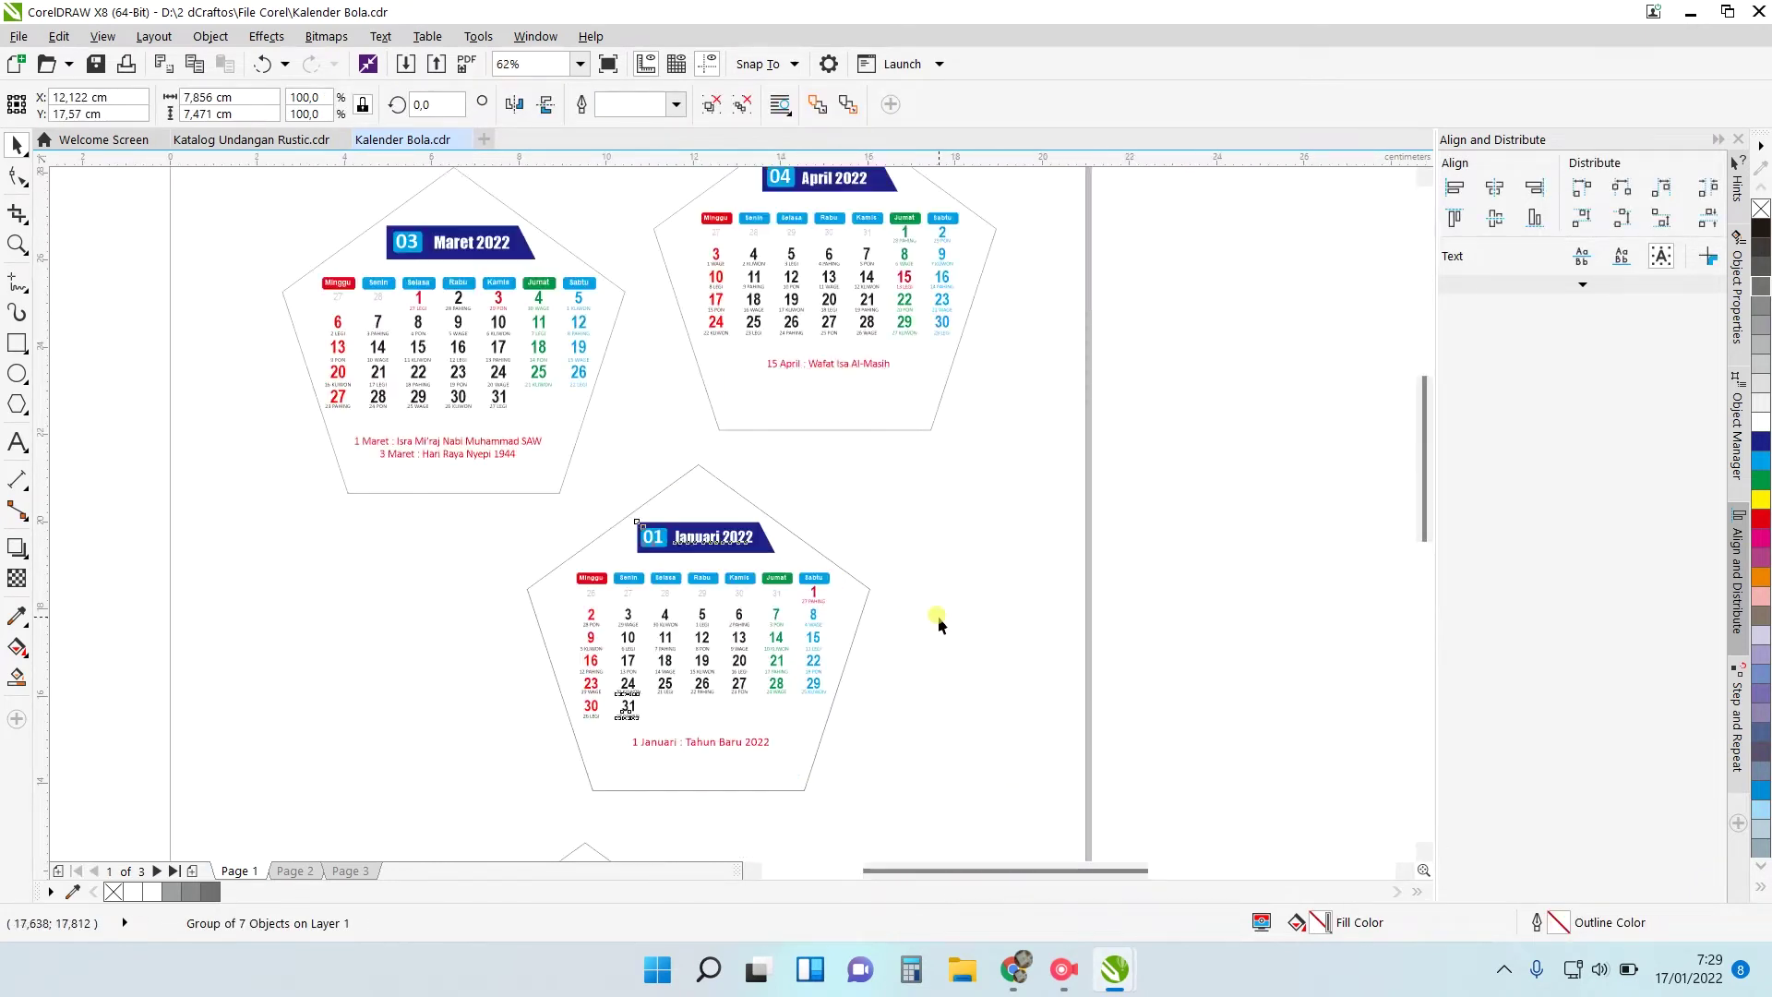
scroll(616, 672, down, 1)
drag(574, 851, 807, 694)
Rotate the Februari 2022 pentagon to about 324.1° and place it along the lower-right edge of the Januari pentagon.
scroll(806, 697, up, 1)
click(784, 614)
drag(1044, 478, 1076, 613)
scroll(684, 692, up, 1)
drag(732, 603, 604, 668)
scroll(661, 520, up, 1)
scroll(763, 394, down, 1)
drag(1298, 339, 1313, 340)
scroll(687, 365, up, 2)
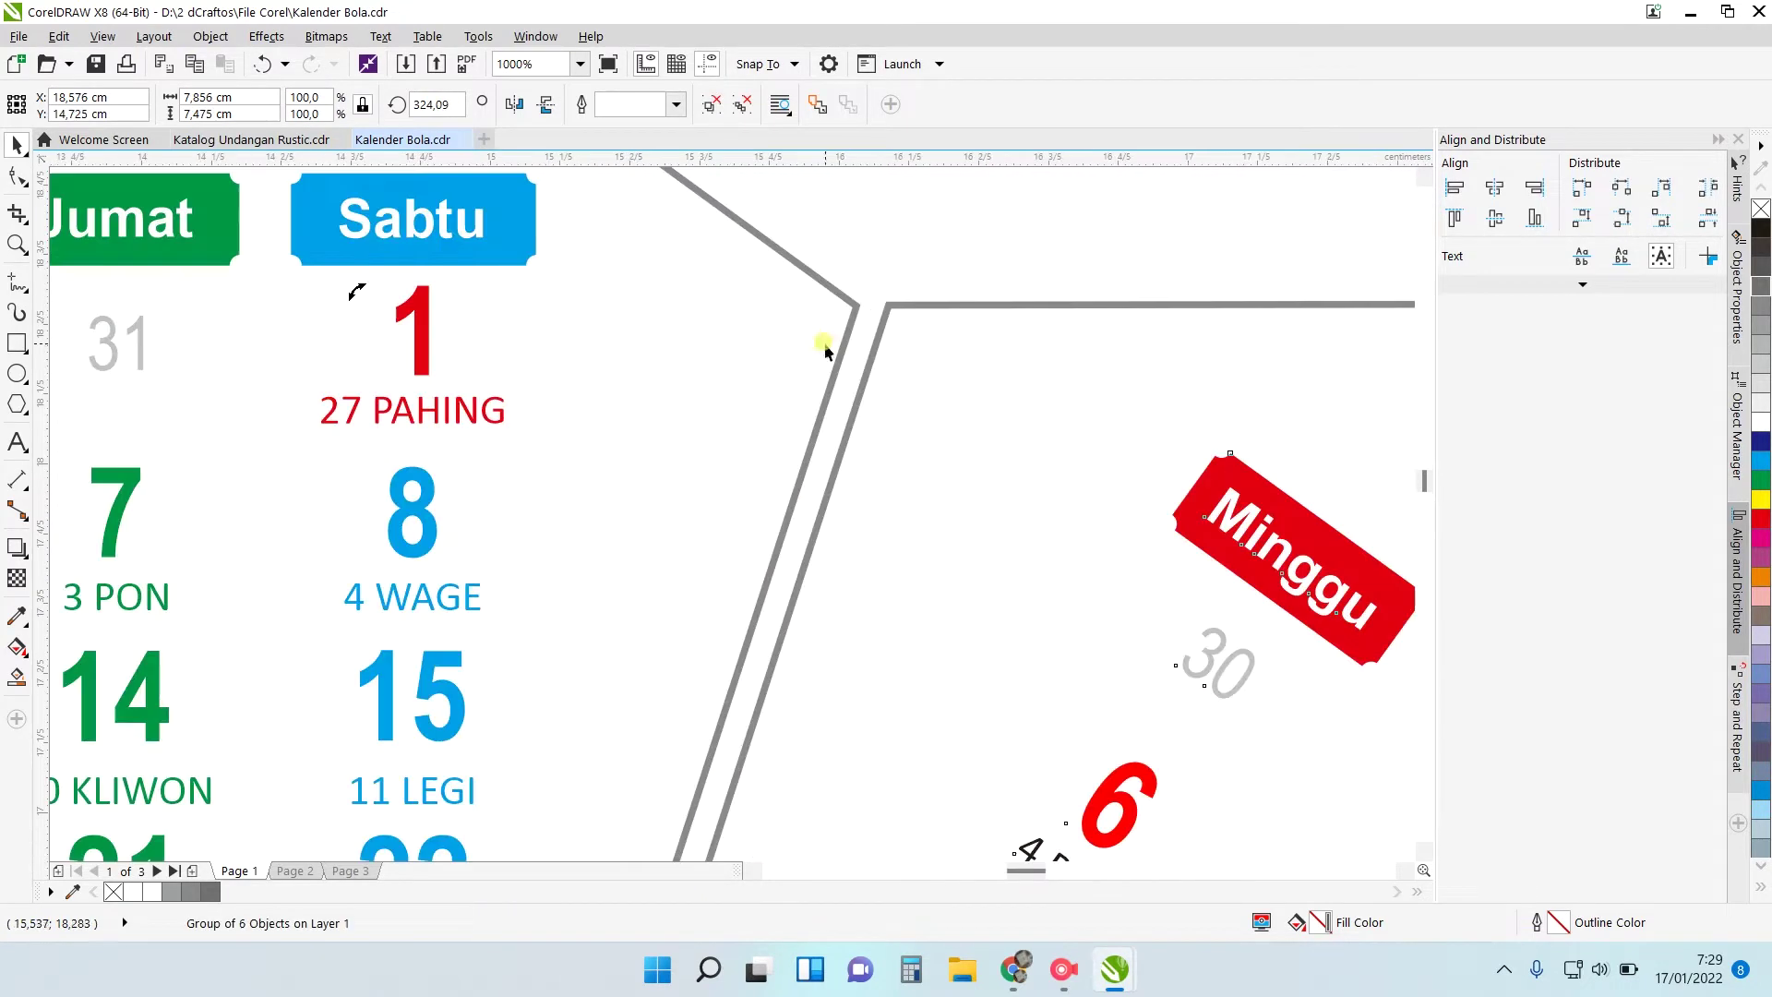
Nudge the Februari 2022 pentagon left until its slanted edge meets the lower-right edge of the Januari pentagon.
key(Left)
key(Left)
key(Left)
key(Left)
key(Left)
key(Down)
key(Down)
key(Left)
key(Left)
key(Up)
key(Left)
key(Left)
scroll(904, 321, down, 4)
click(557, 583)
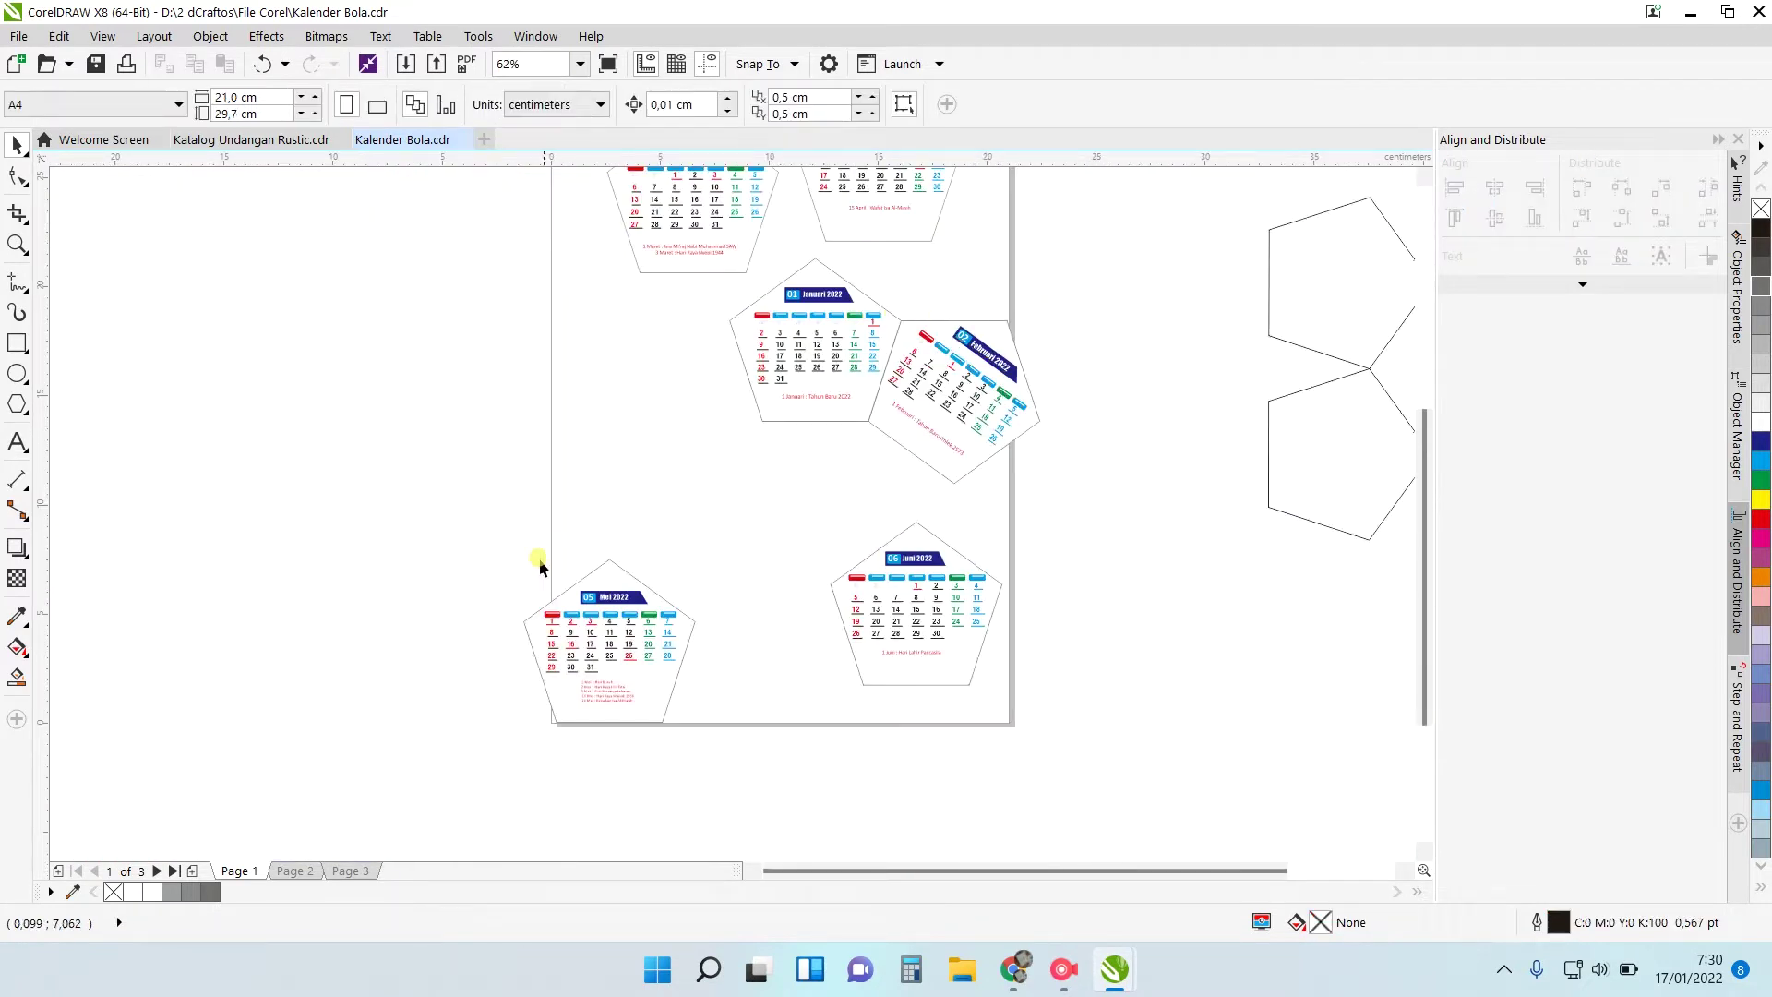
Rotate the April 2022 pentagon to about 324.6° and move it close to the upper-right edge of the Januari pentagon.
scroll(557, 584, down, 1)
scroll(840, 515, up, 1)
double_click(643, 237)
drag(577, 261, 612, 330)
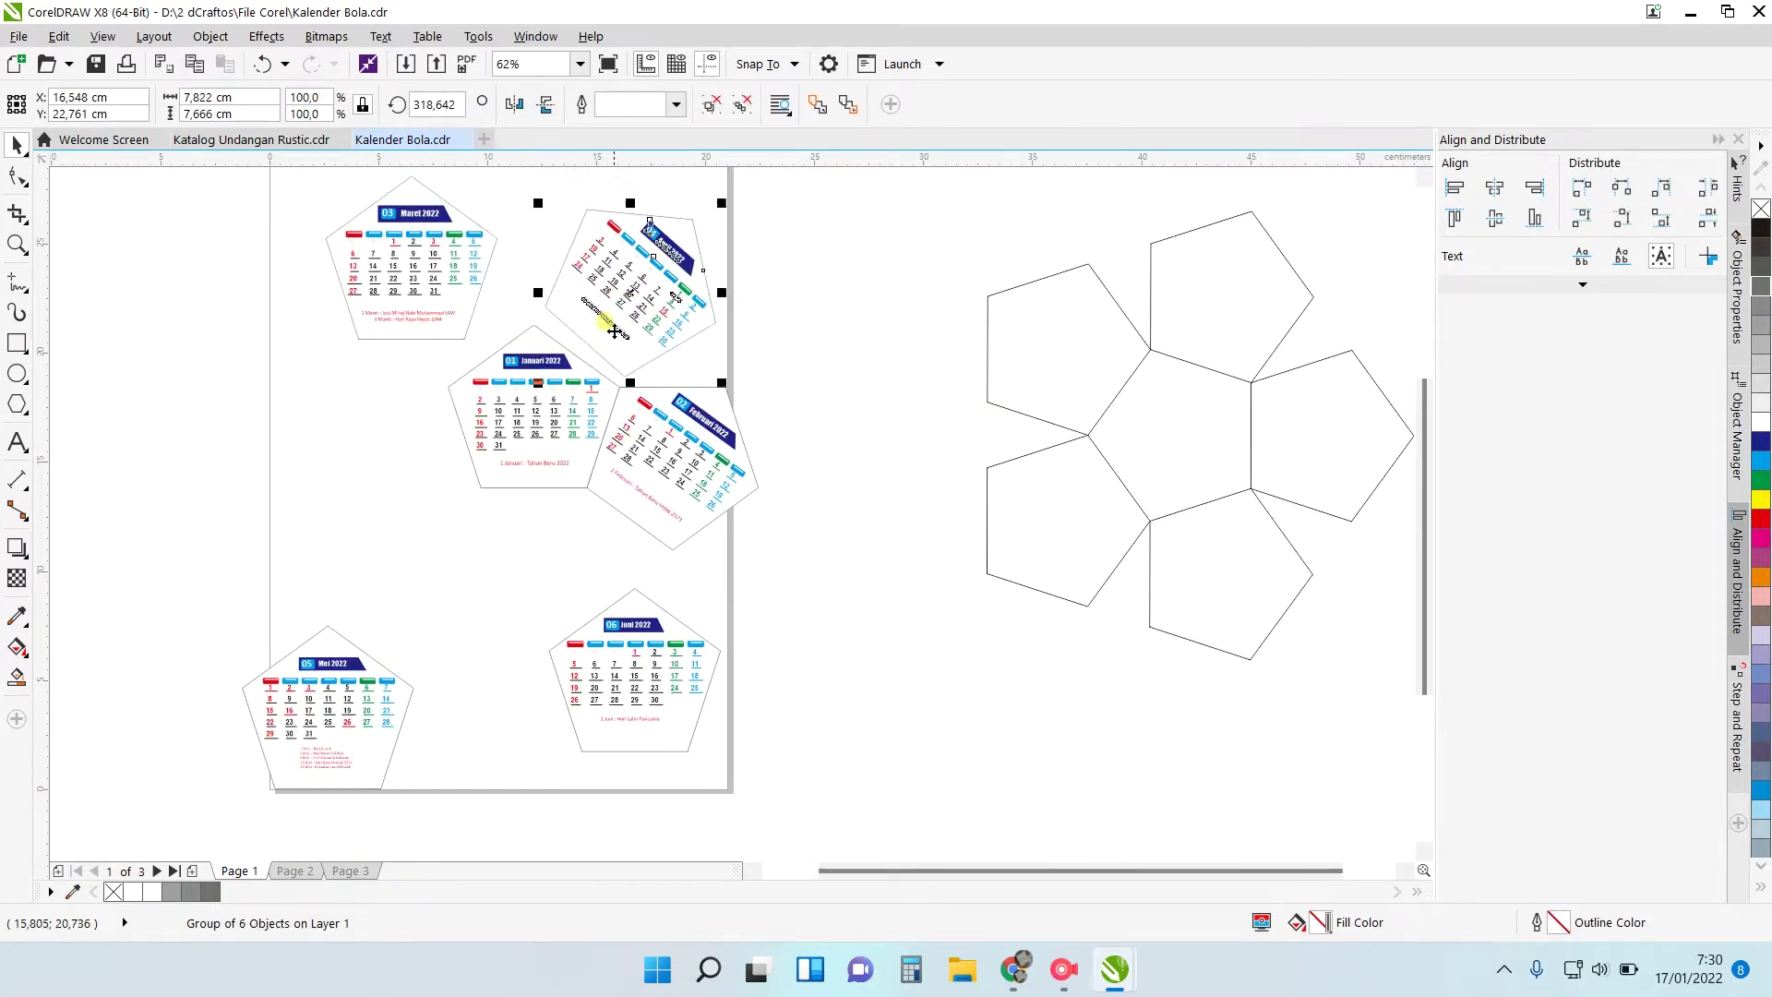
scroll(612, 329, up, 1)
click(613, 331)
drag(825, 427, 838, 411)
scroll(635, 338, up, 1)
drag(610, 366, 769, 394)
scroll(457, 334, up, 1)
Nudge the April 2022 pentagon onto the upper-right edge of the Januari pentagon and refine its rotation to about 323.9°.
key(Left)
key(Left)
scroll(847, 307, down, 1)
scroll(648, 406, up, 1)
key(Down)
key(Down)
key(Down)
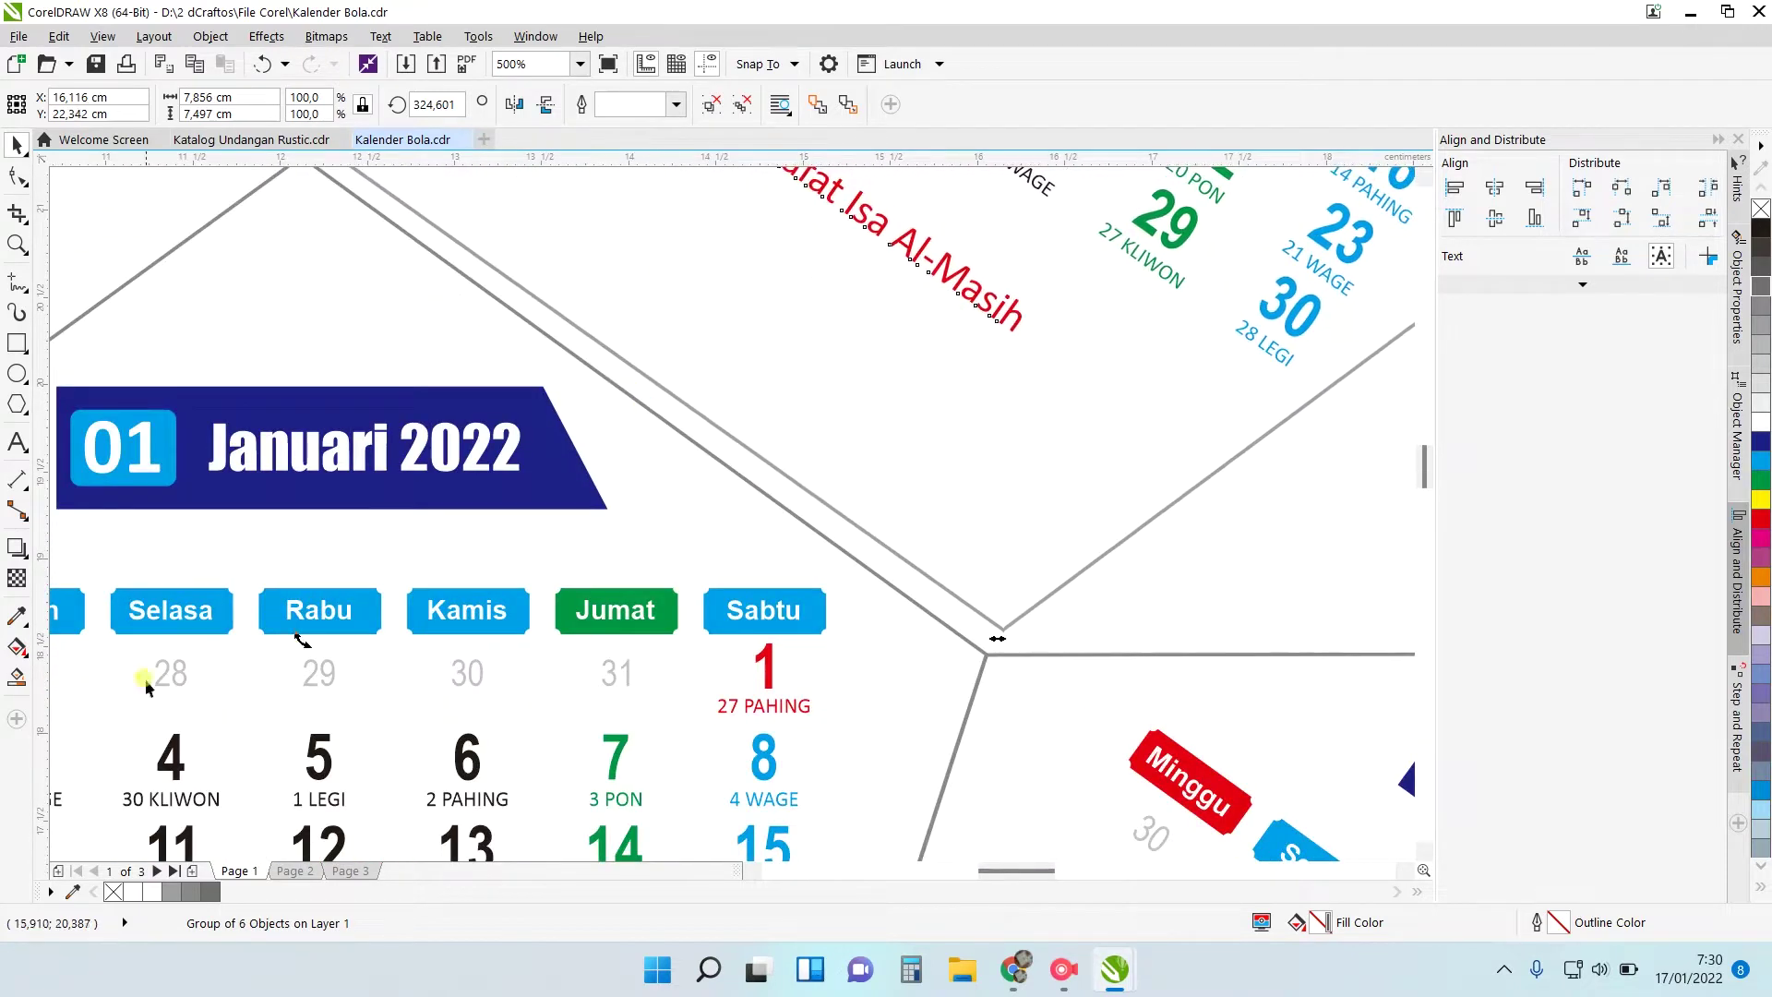
drag(300, 633, 284, 631)
key(Down)
key(Down)
key(Down)
key(Down)
scroll(288, 633, down, 2)
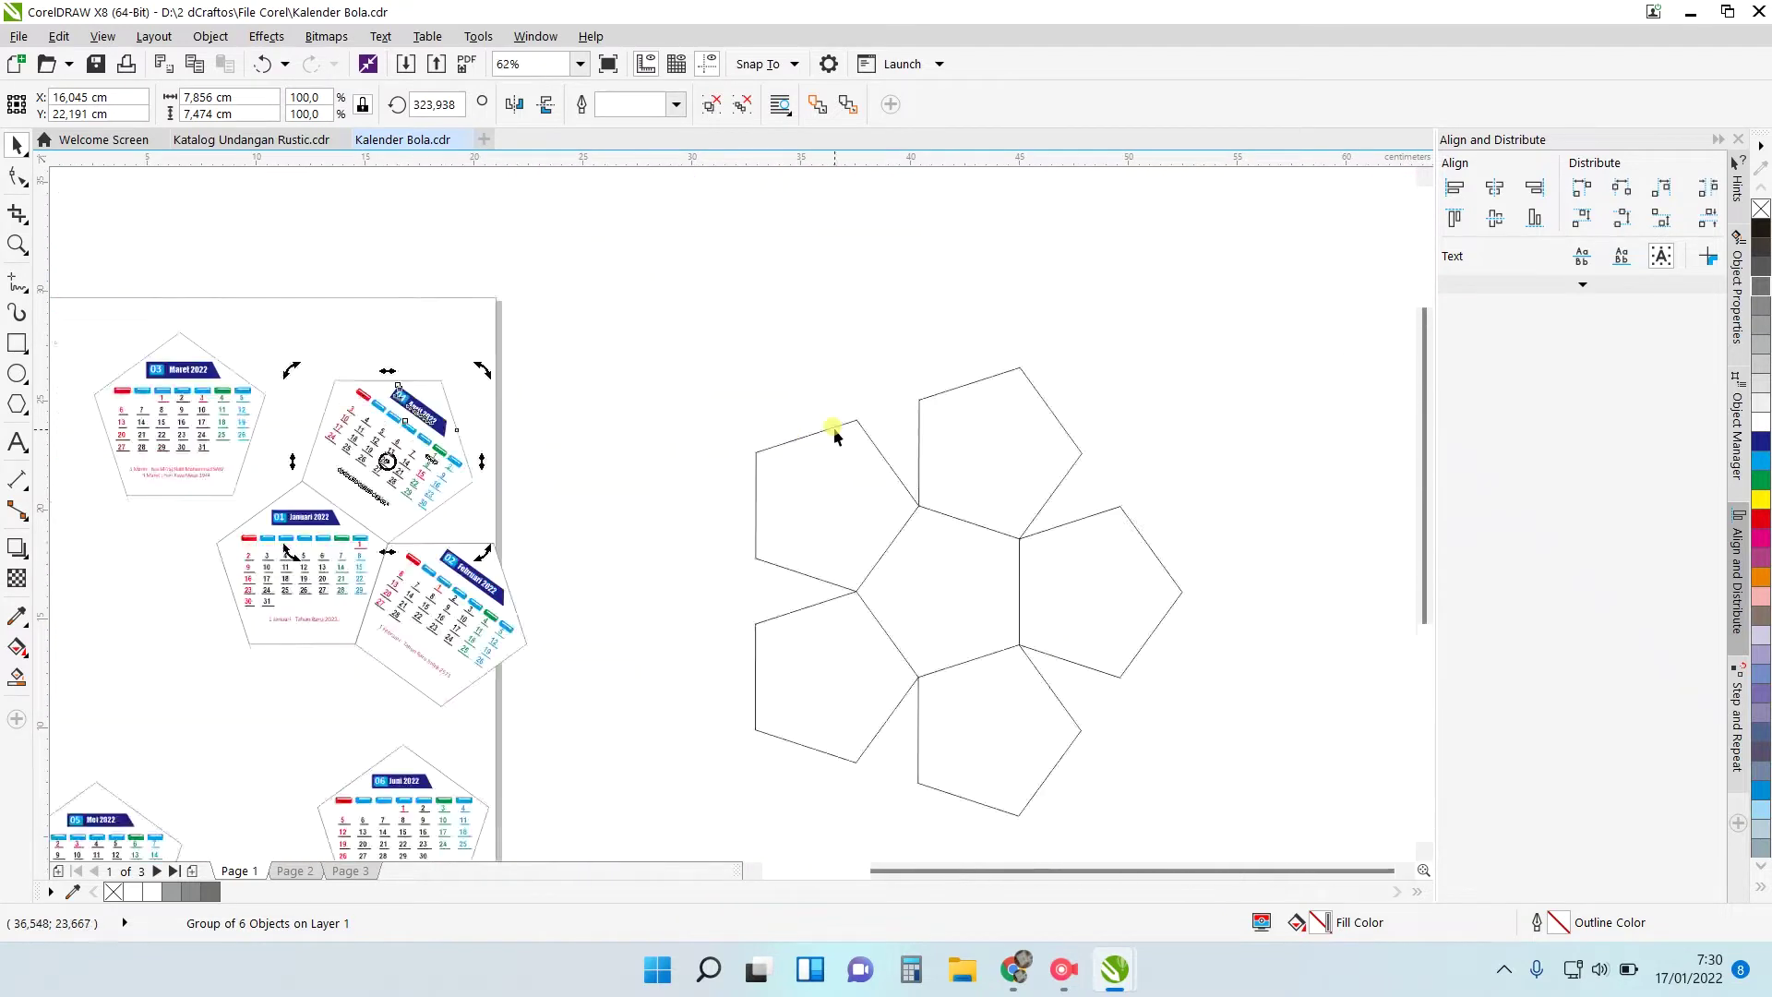
click(799, 443)
Rotate the Maret 2022 pentagon to about 36.1° and move it near the upper-left edge of the Januari pentagon.
scroll(775, 443, down, 1)
scroll(498, 445, up, 1)
scroll(490, 446, down, 1)
scroll(342, 389, up, 1)
click(428, 331)
click(427, 330)
drag(526, 546, 601, 401)
drag(493, 418, 534, 472)
scroll(550, 606, up, 3)
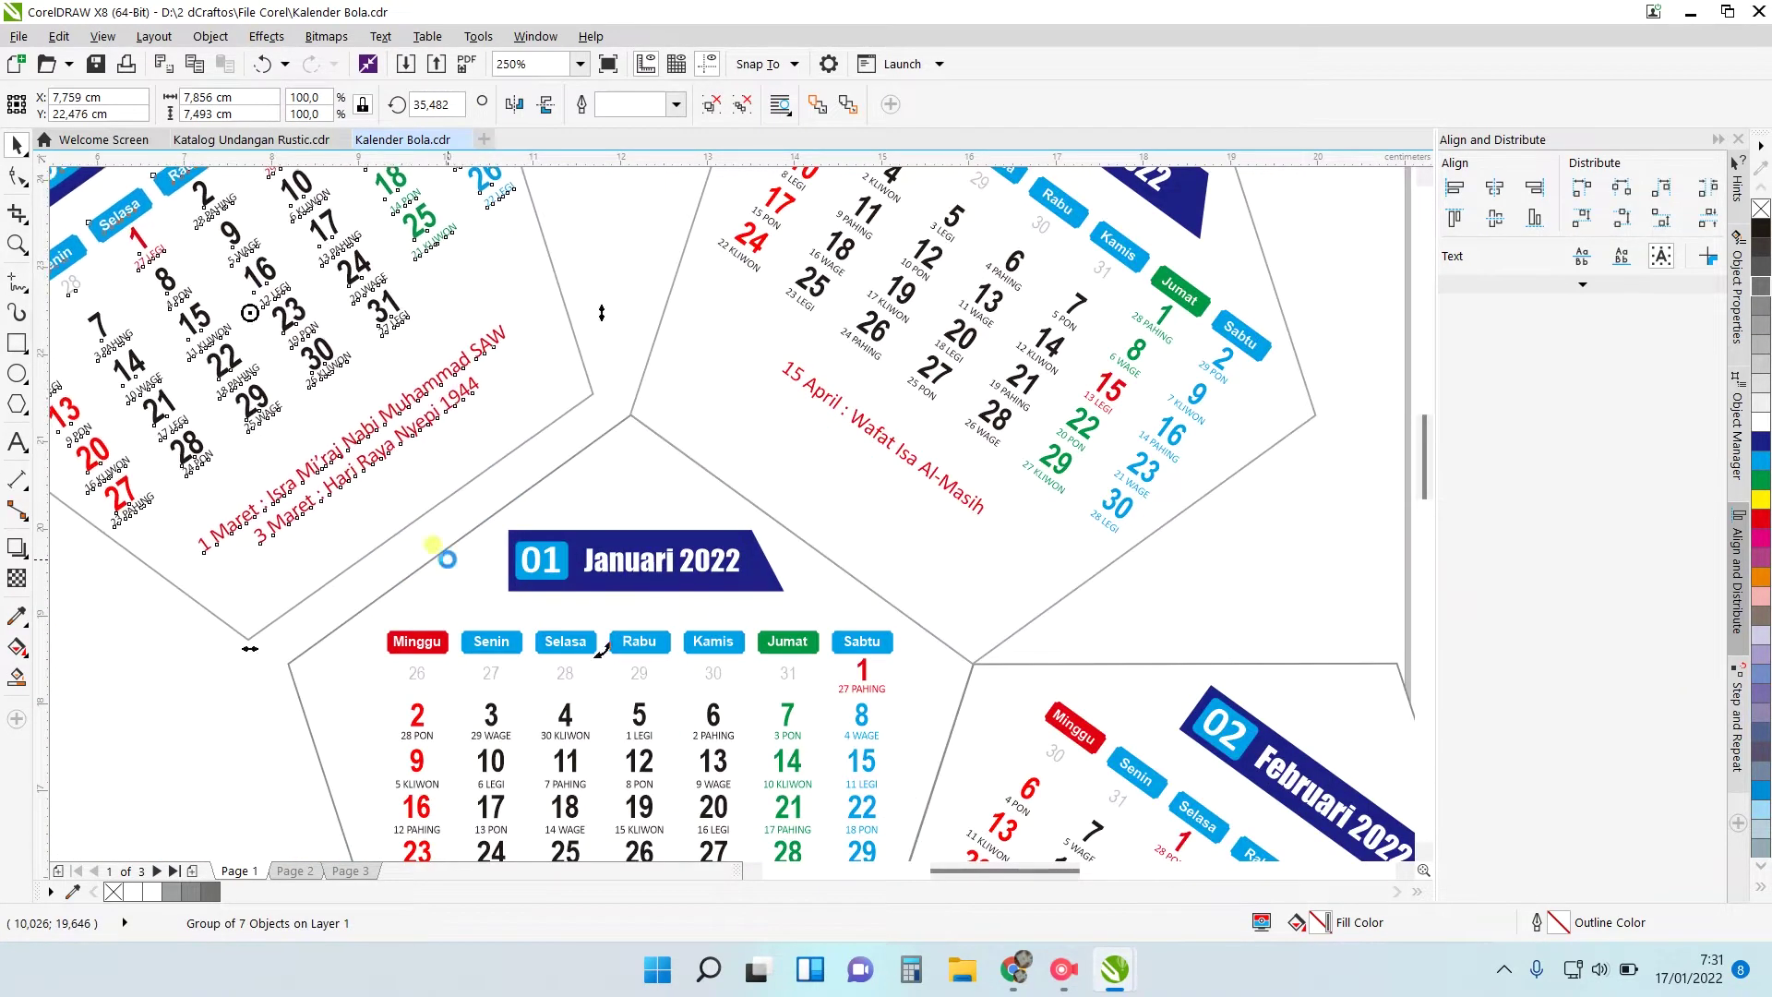
scroll(673, 735, up, 2)
drag(754, 749, 751, 750)
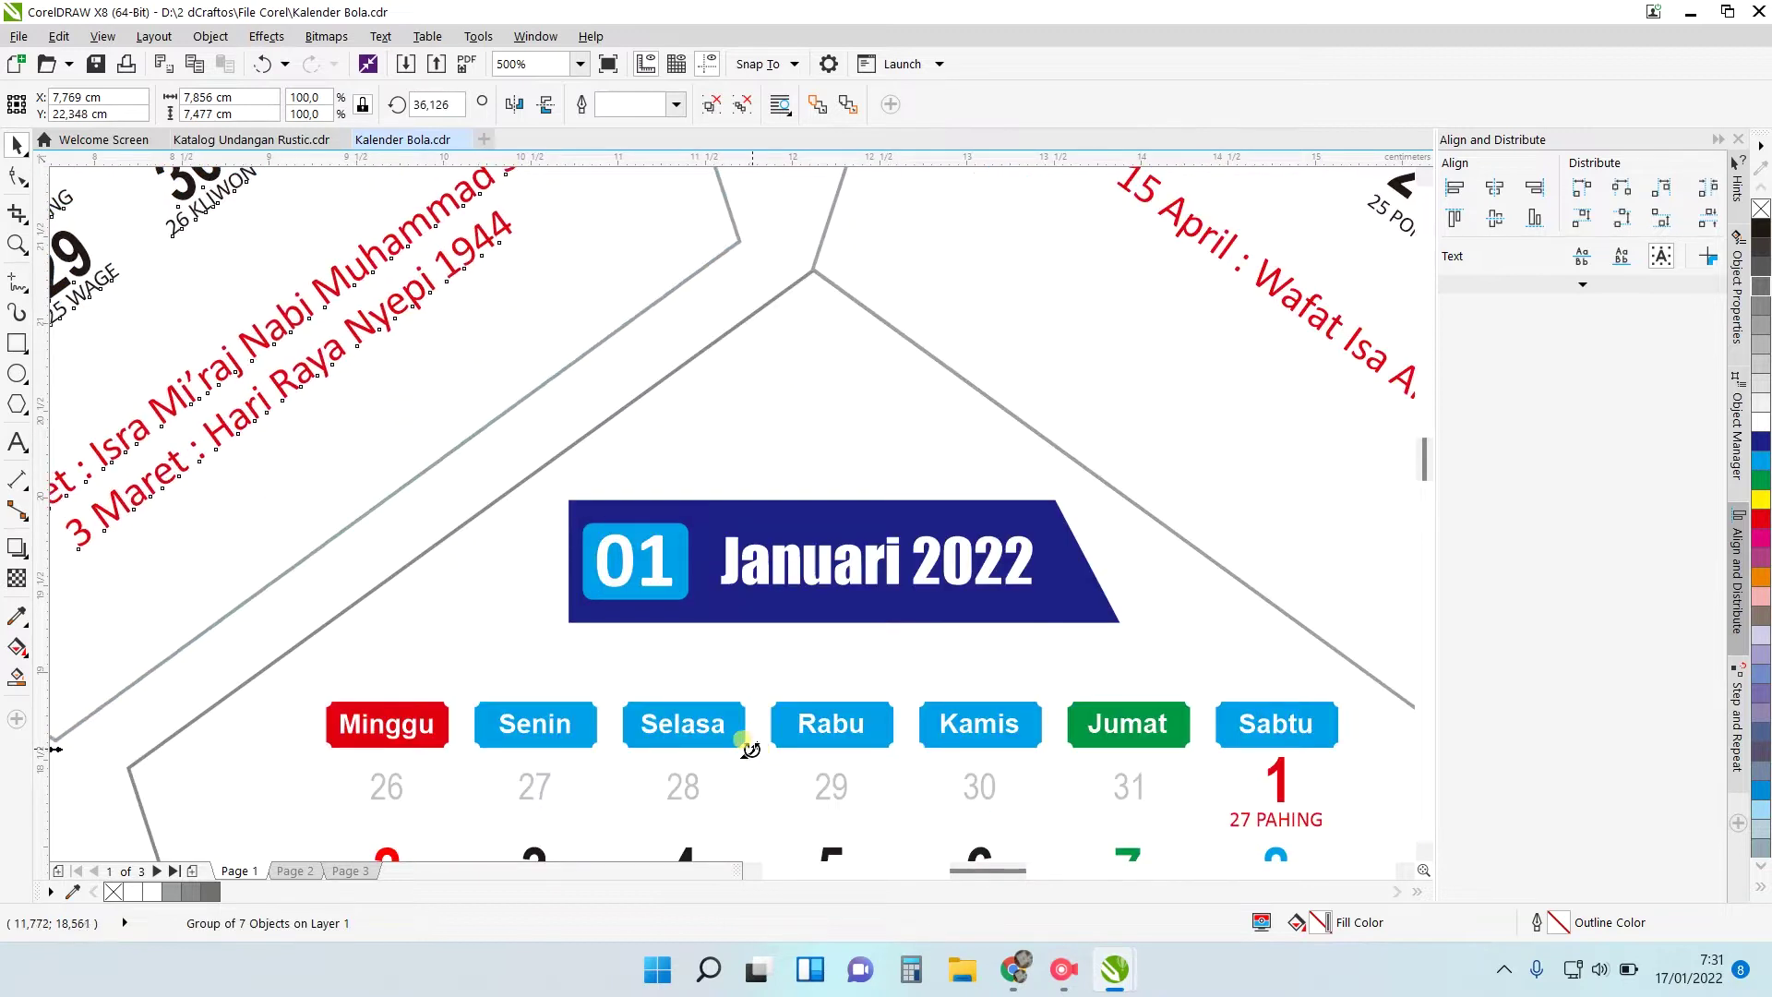
Nudge the Maret 2022 pentagon down and right against the upper-left edge of the Januari pentagon.
key(Down)
key(Down)
key(Down)
key(Down)
key(Down)
key(Down)
key(Down)
key(Down)
key(Down)
key(Down)
key(Down)
key(Down)
key(Down)
key(Down)
key(Down)
key(Down)
key(Right)
key(Right)
key(Right)
key(Right)
key(Right)
key(Right)
key(Right)
key(Right)
key(Right)
key(Right)
key(Right)
key(Right)
key(Right)
key(Right)
key(Right)
key(Right)
key(Right)
key(Right)
key(Right)
key(Right)
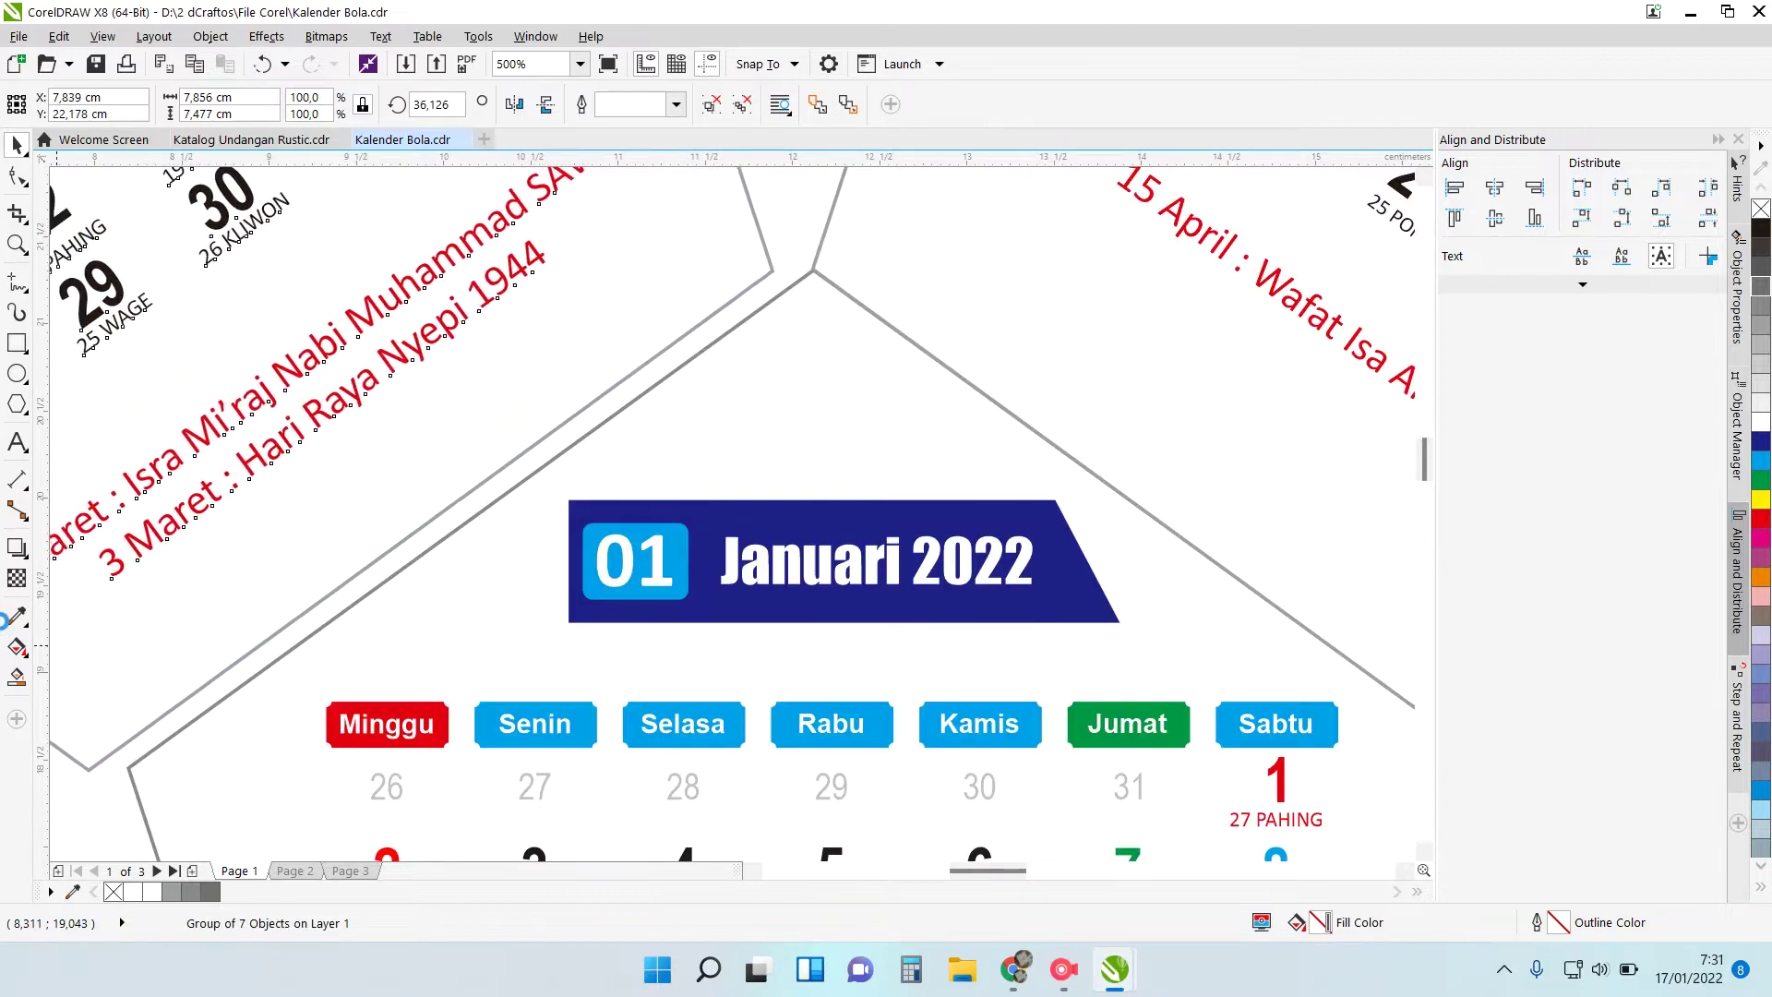
key(Right)
Fine-tune the Maret 2022 pentagon's rotation to about 36.02° so its edge lies flush with the Januari pentagon.
drag(808, 782, 196, 787)
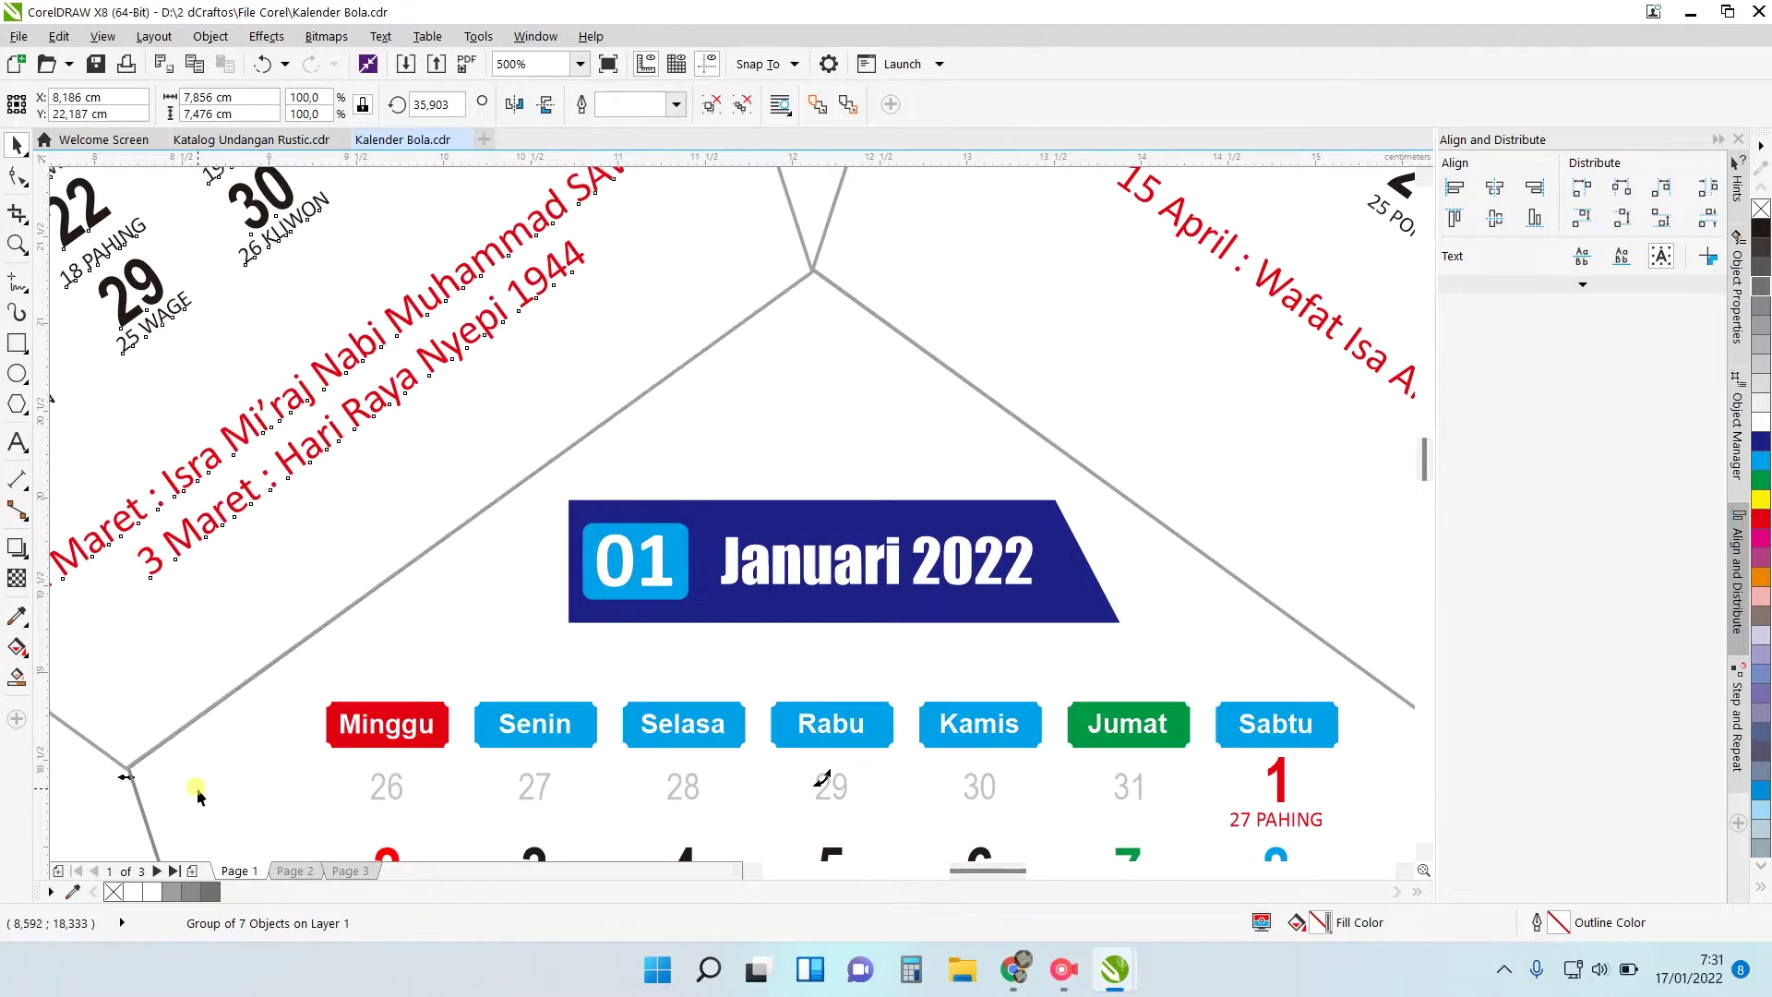
drag(823, 780, 818, 783)
scroll(821, 553, down, 4)
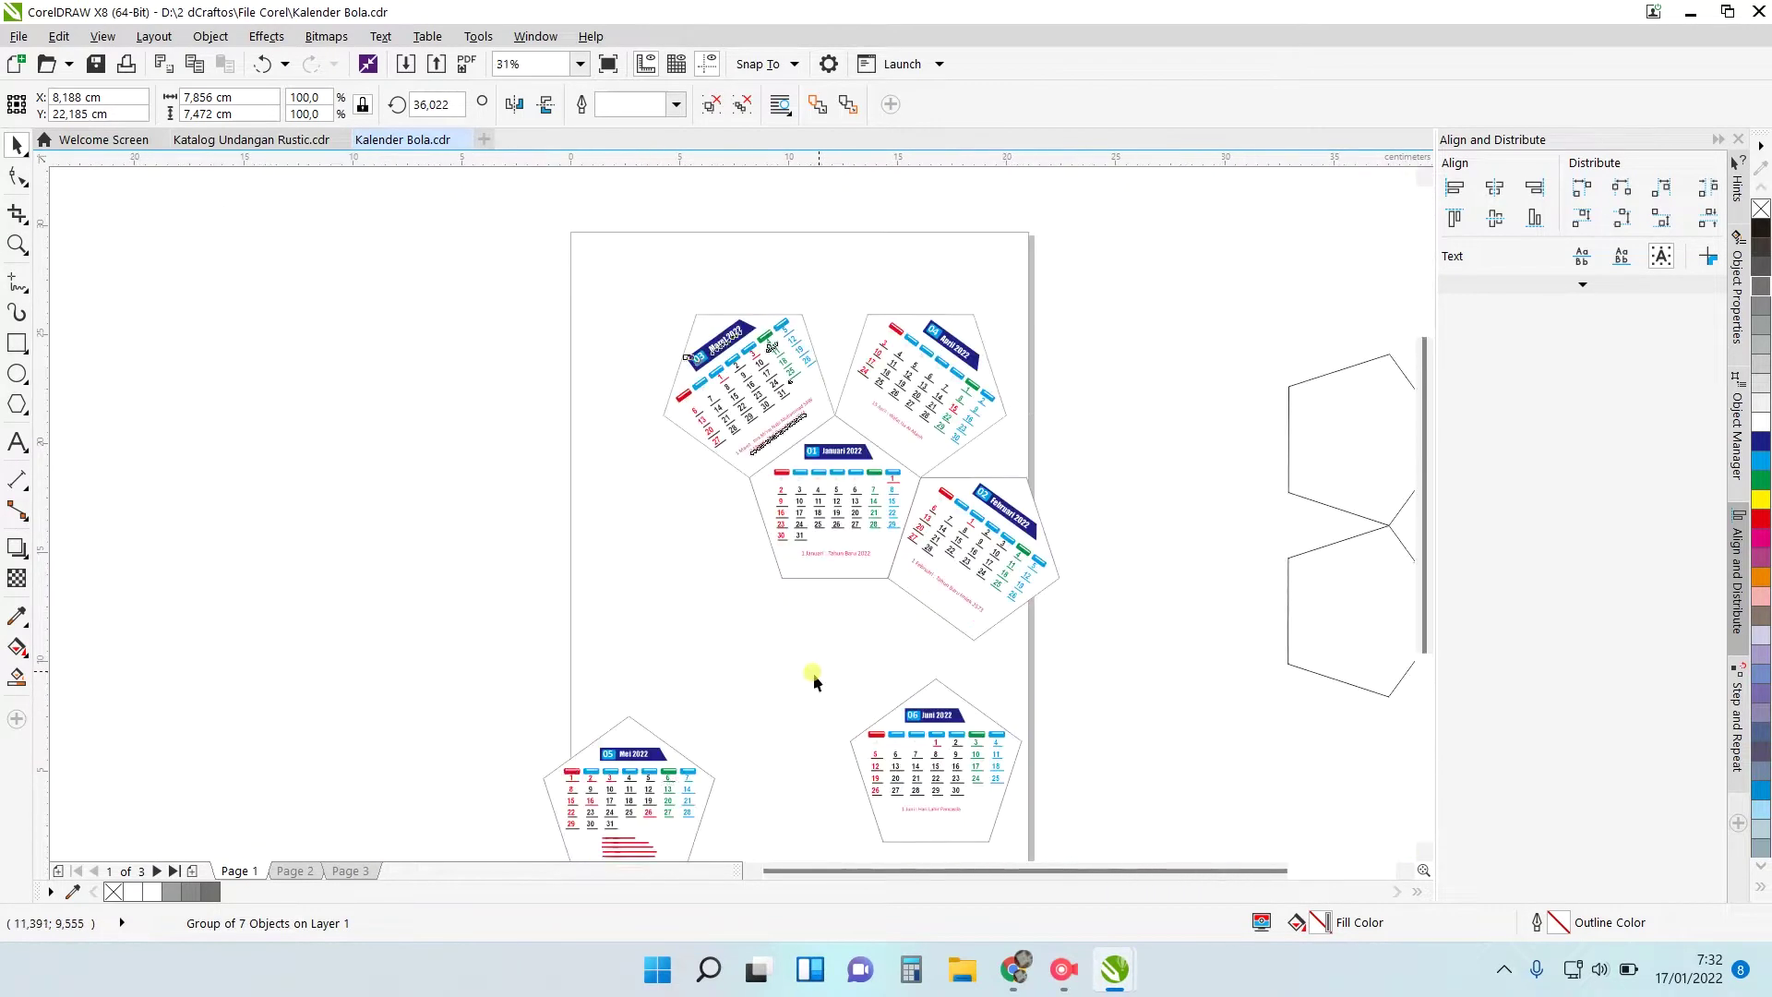
Rotate the Mei 2022 pentagon to about 109° and move it near the left edge of the Januari pentagon.
scroll(701, 556, up, 1)
scroll(847, 611, down, 1)
scroll(838, 607, up, 1)
click(765, 644)
drag(816, 786, 739, 443)
scroll(734, 436, up, 4)
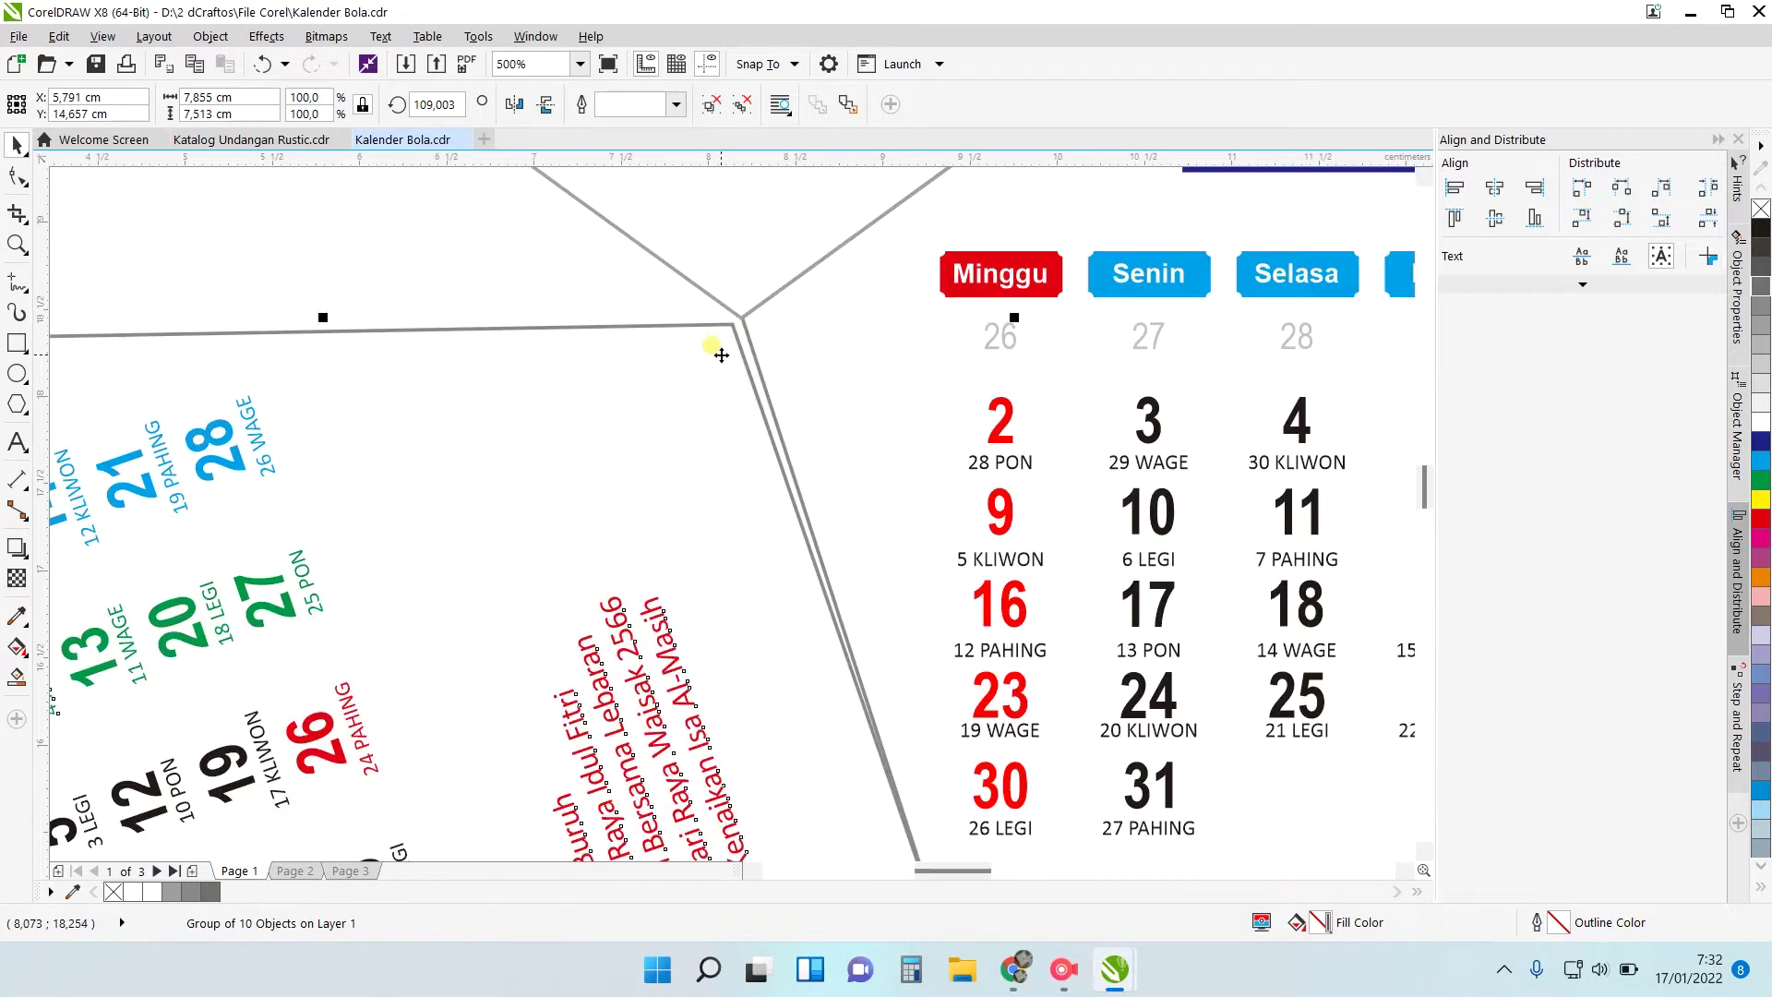
Refine the Mei 2022 pentagon's rotation to about 108.06° and nudge it right and up toward the Januari pentagon.
scroll(1034, 330, down, 2)
drag(1026, 315, 1025, 314)
scroll(1026, 315, up, 4)
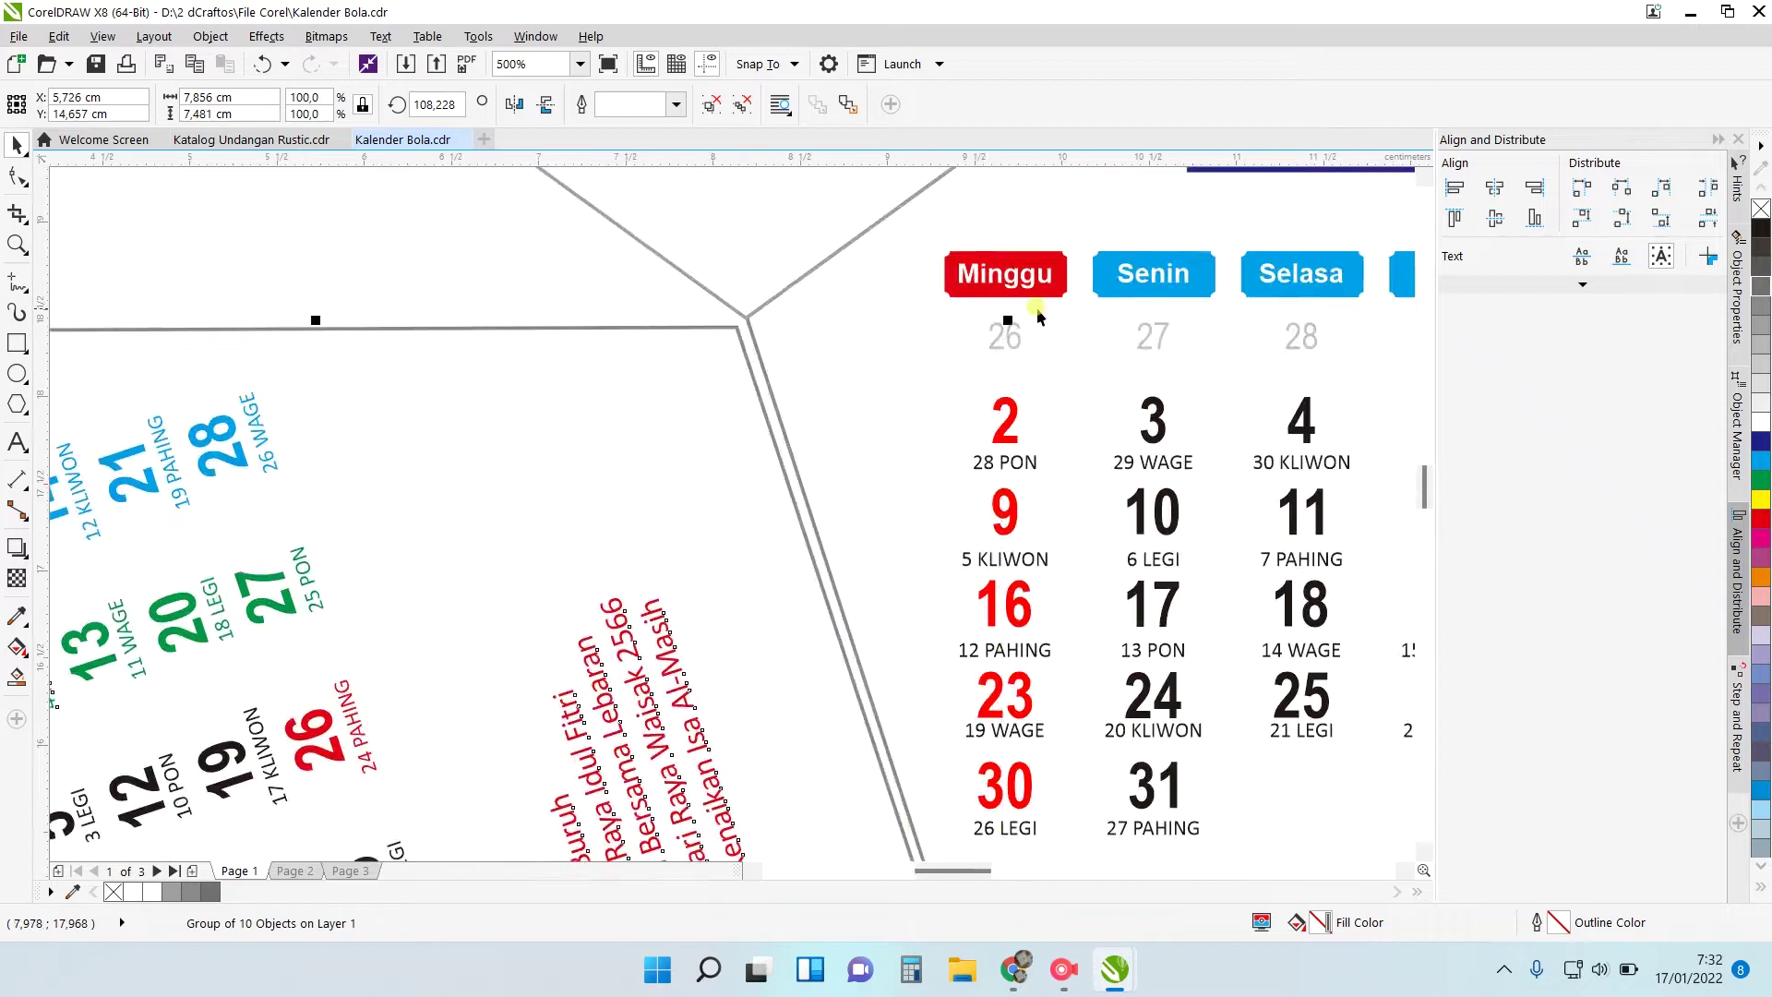
scroll(957, 334, down, 1)
key(Right)
key(Right)
key(Up)
key(Up)
key(Up)
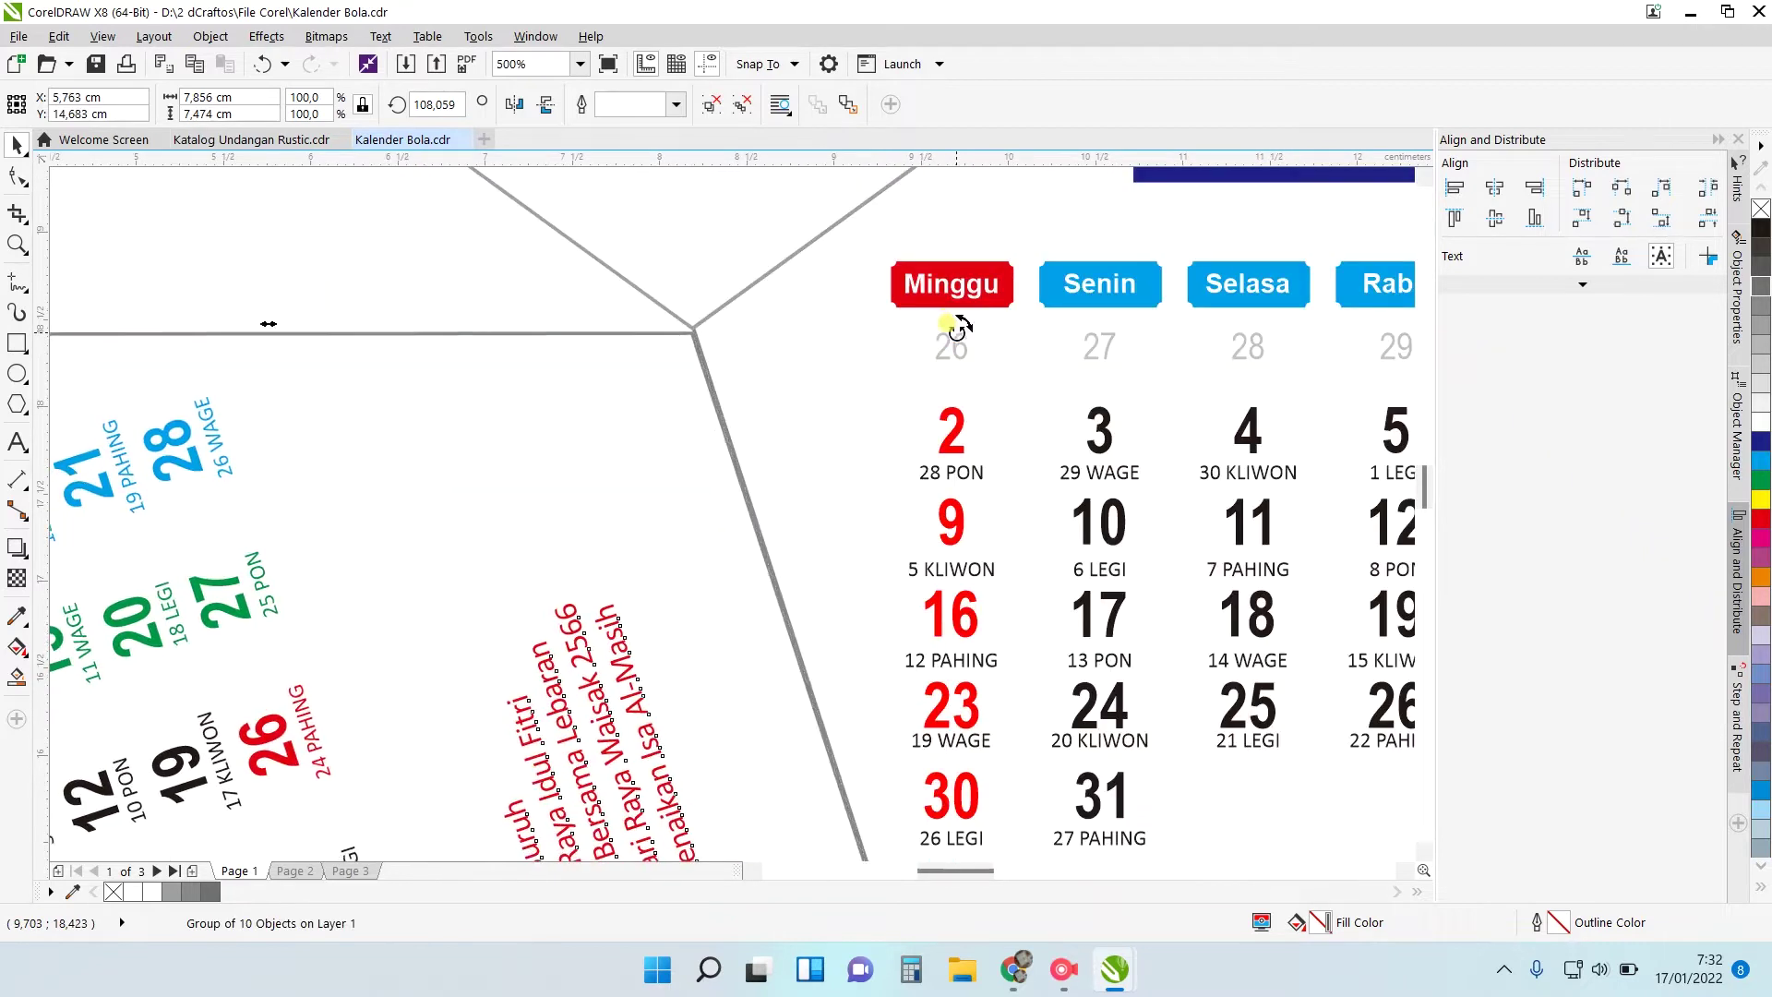
Nudge the Mei 2022 pentagon further right and up until its corner meets the Januari pentagon's upper-left corner.
key(Right)
key(Right)
key(Up)
key(Right)
key(Up)
Rotate the Juni 2022 pentagon to 180° and move it directly below the Januari pentagon.
scroll(1152, 330, down, 5)
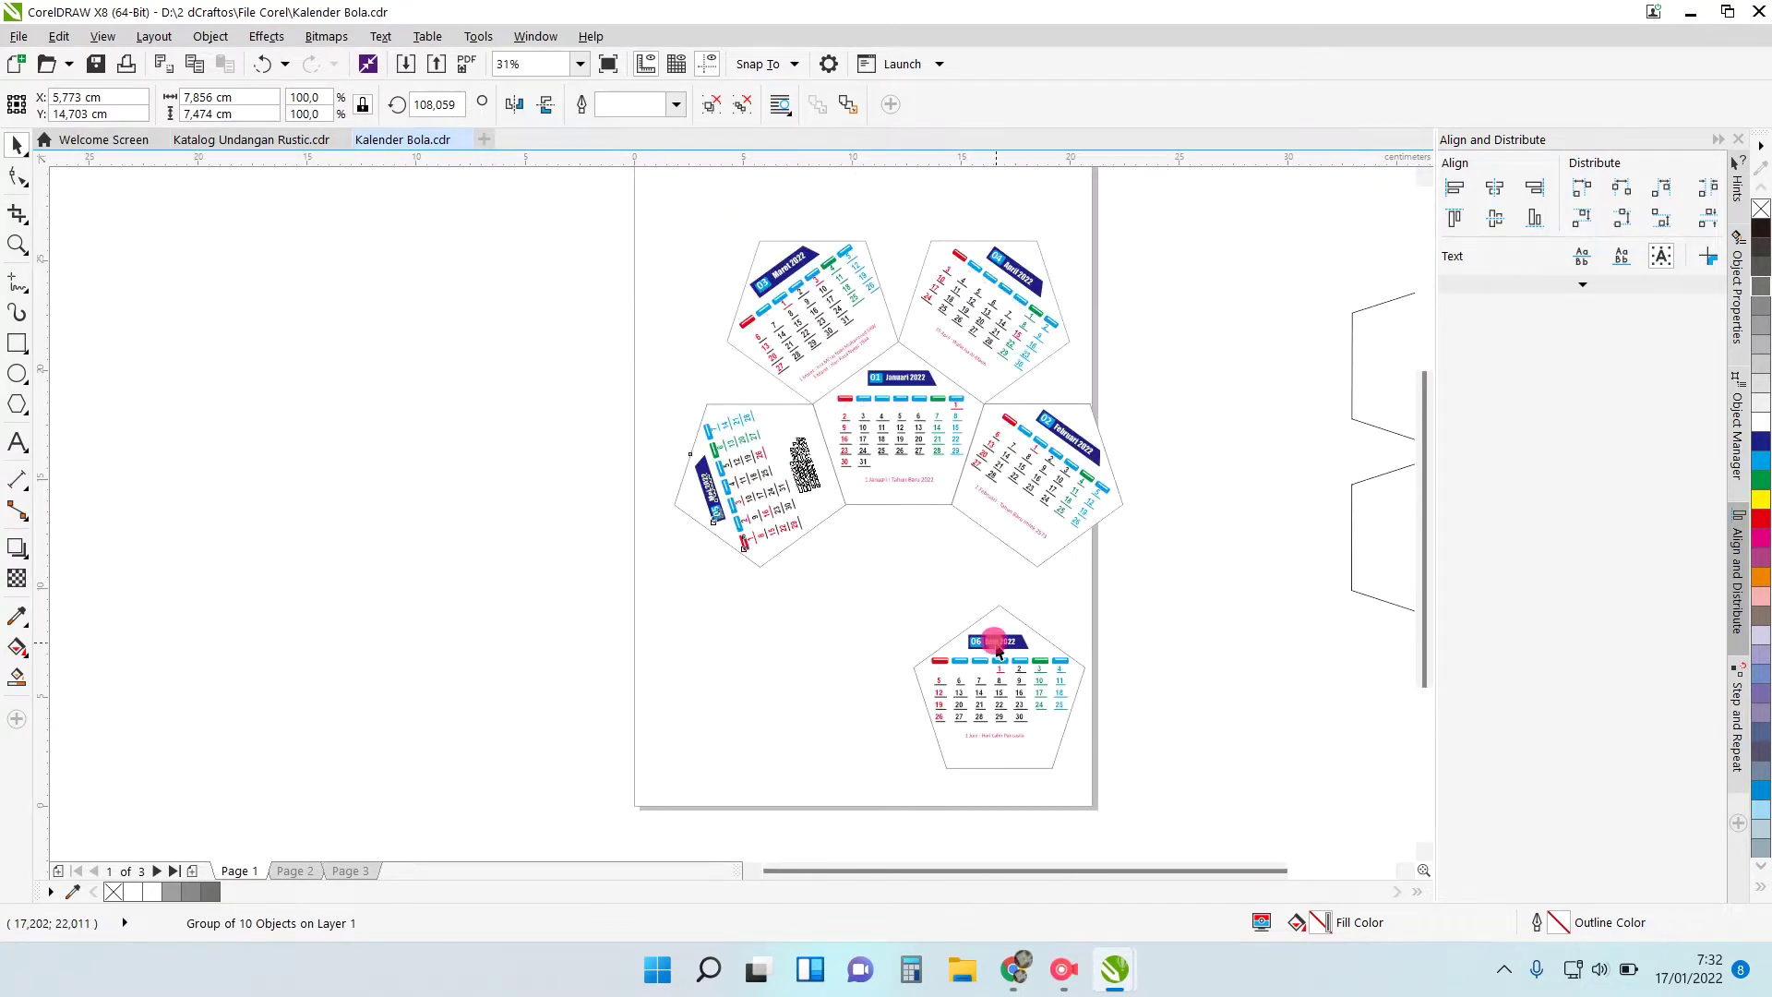
scroll(1076, 573, up, 2)
click(923, 584)
drag(717, 534, 997, 789)
drag(941, 581, 894, 478)
Centre the Juni 2022 pentagon horizontally with the Januari pentagon and nudge it up against Januari's bottom edge.
click(1488, 189)
scroll(904, 525, up, 2)
key(Escape)
key(Up)
key(Up)
scroll(894, 477, down, 4)
scroll(978, 378, up, 2)
scroll(927, 460, down, 1)
scroll(912, 399, up, 1)
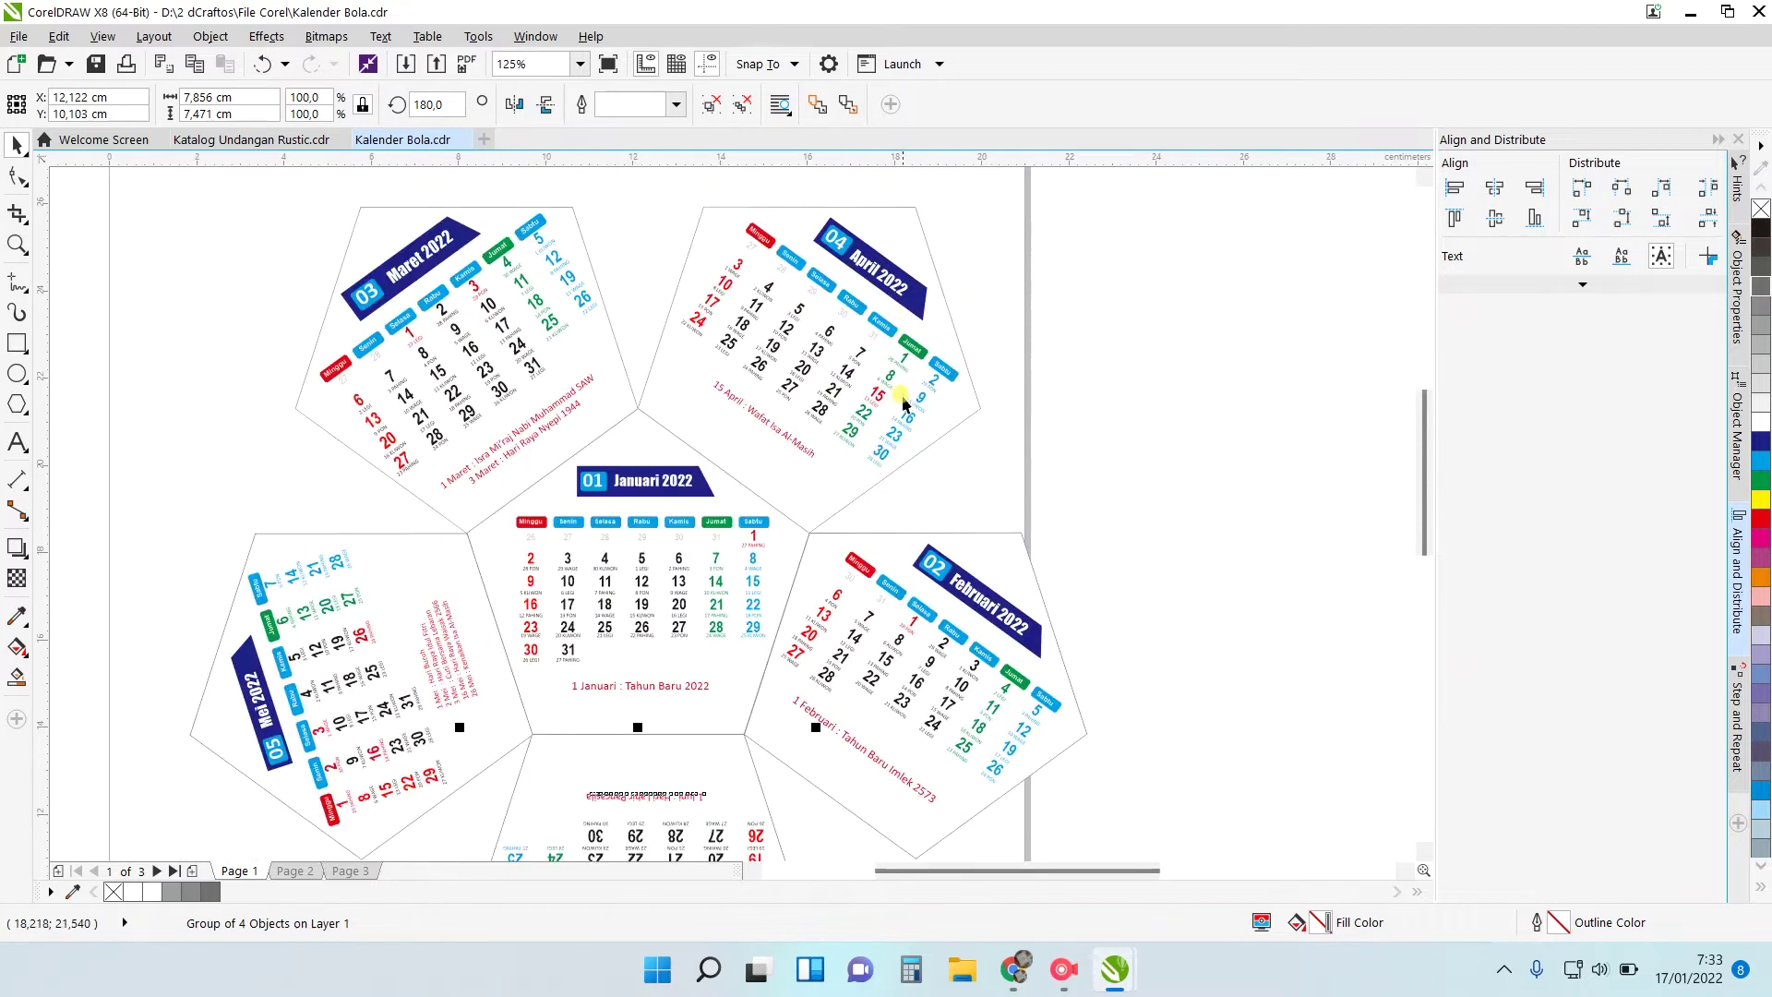
scroll(762, 493, down, 1)
click(439, 297)
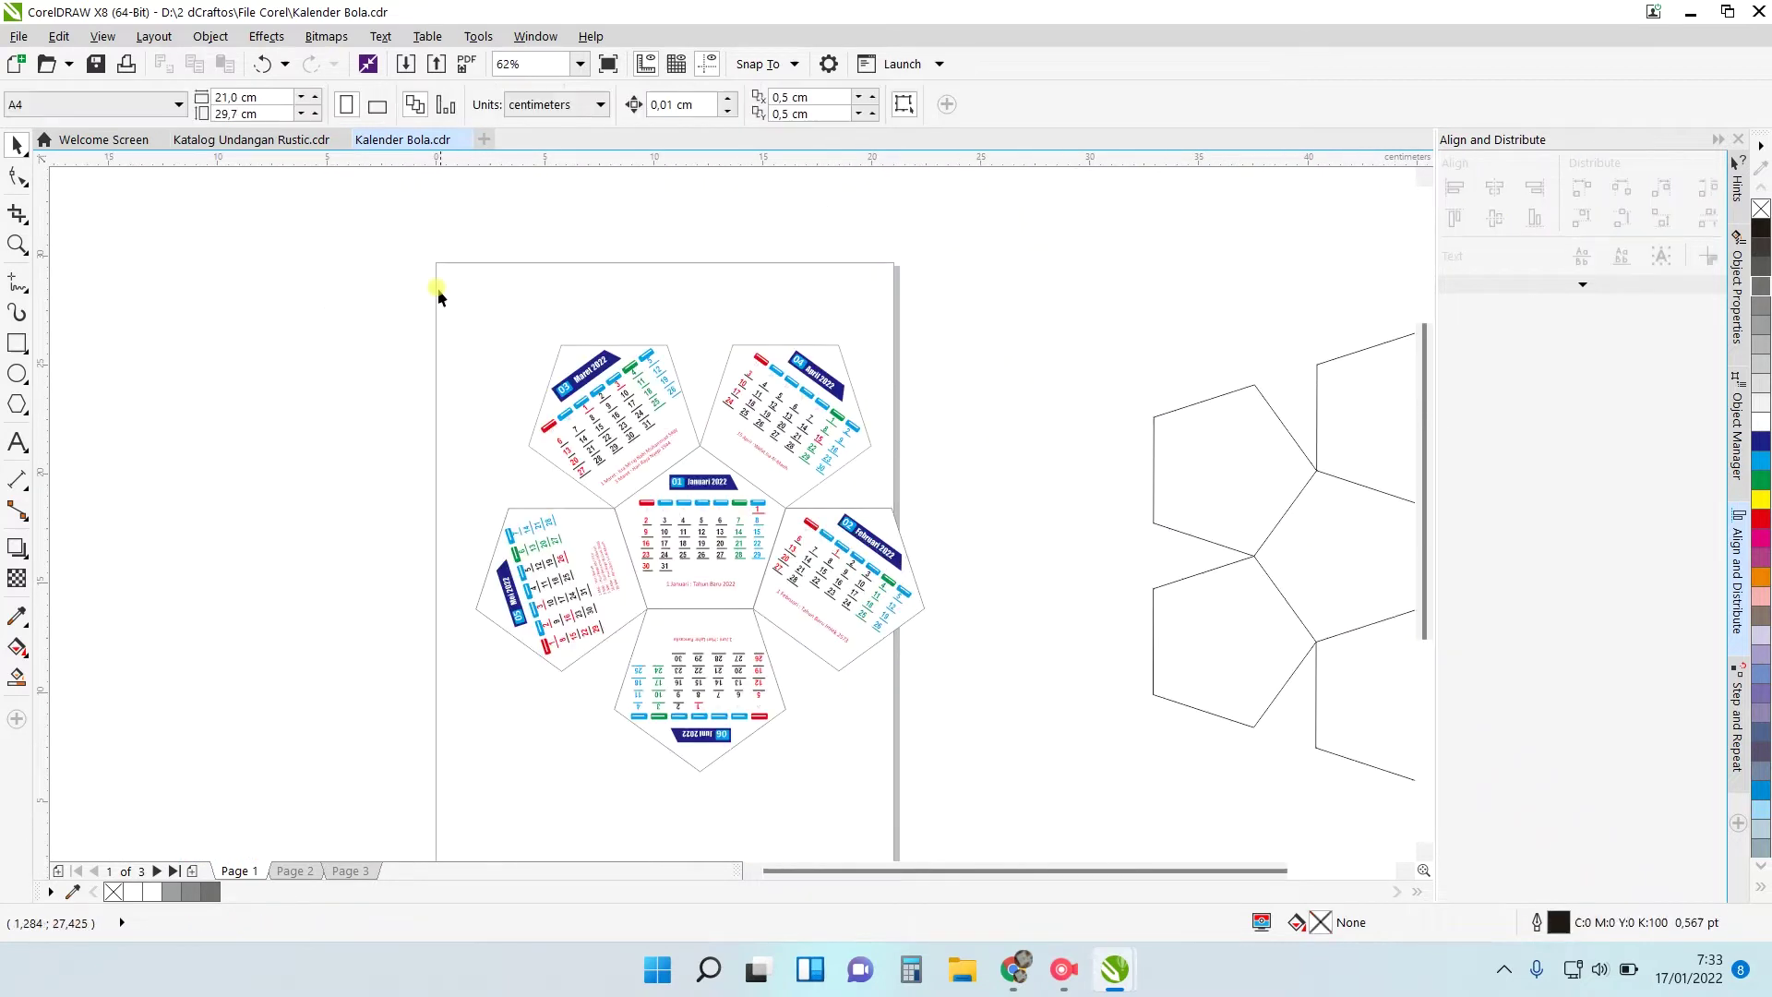
Try to draw a tab outline with the Bezier tool around the outer edges of the Maret and April pentagons.
click(27, 290)
click(71, 348)
scroll(573, 532, up, 2)
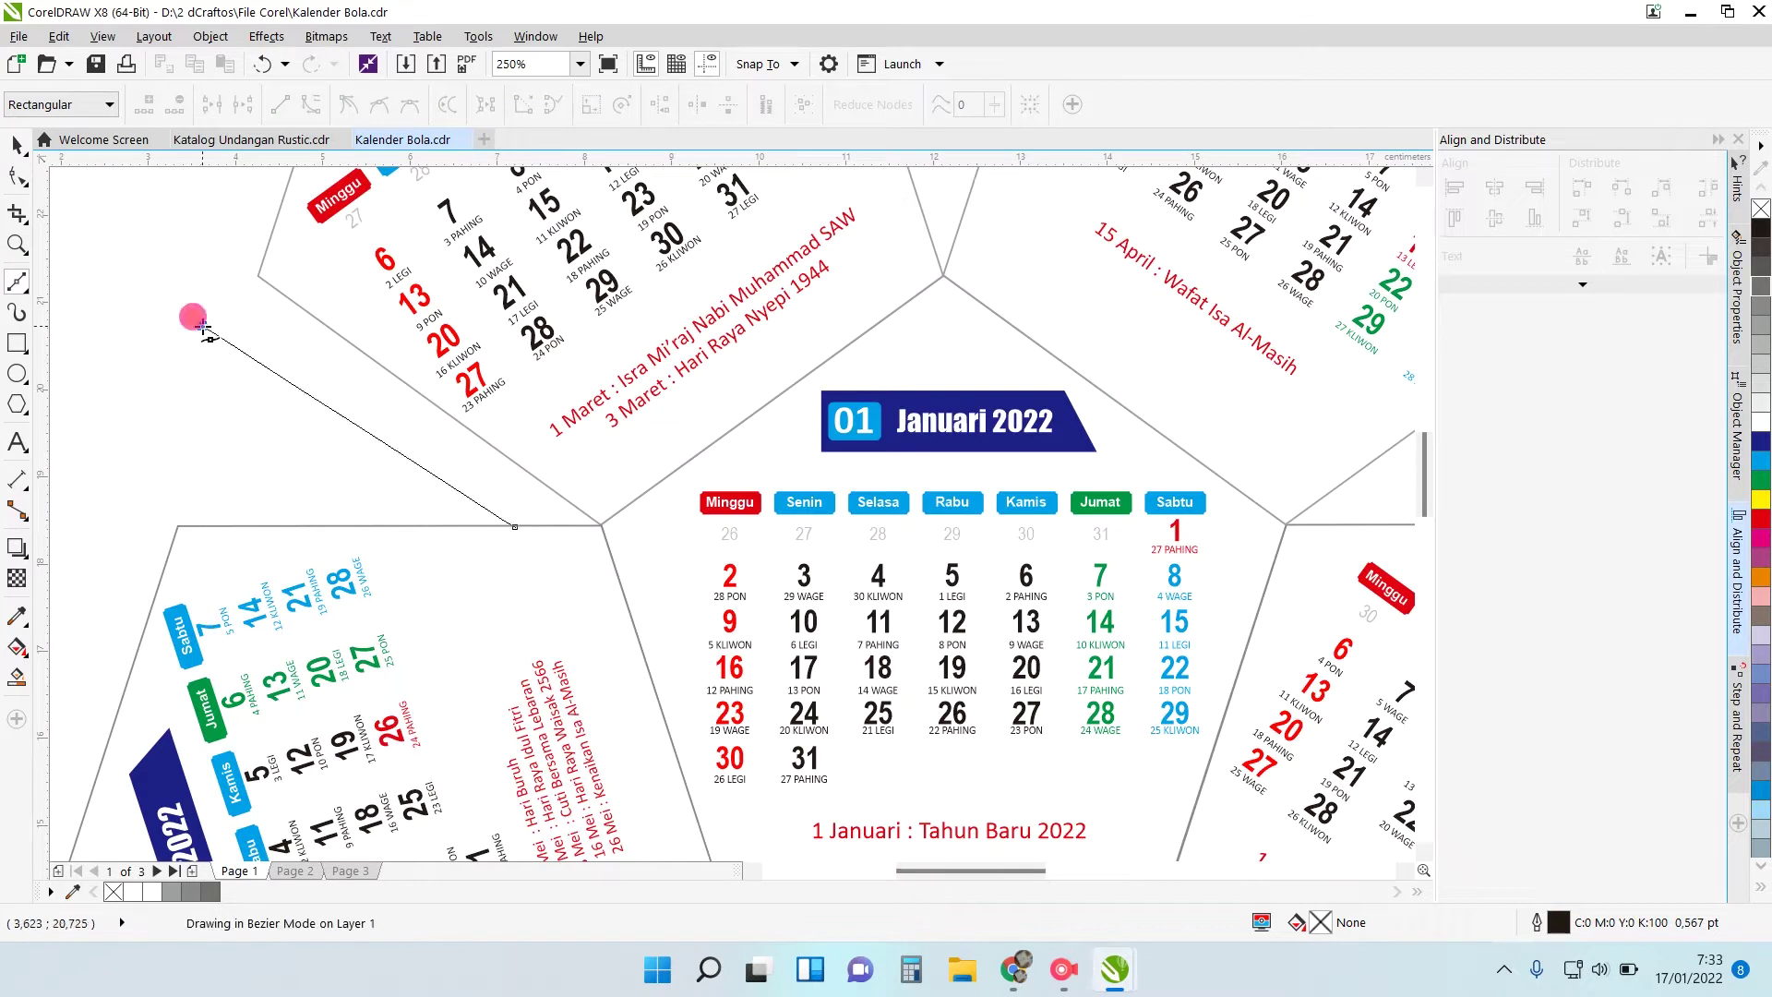
scroll(368, 349, down, 3)
scroll(367, 378, up, 2)
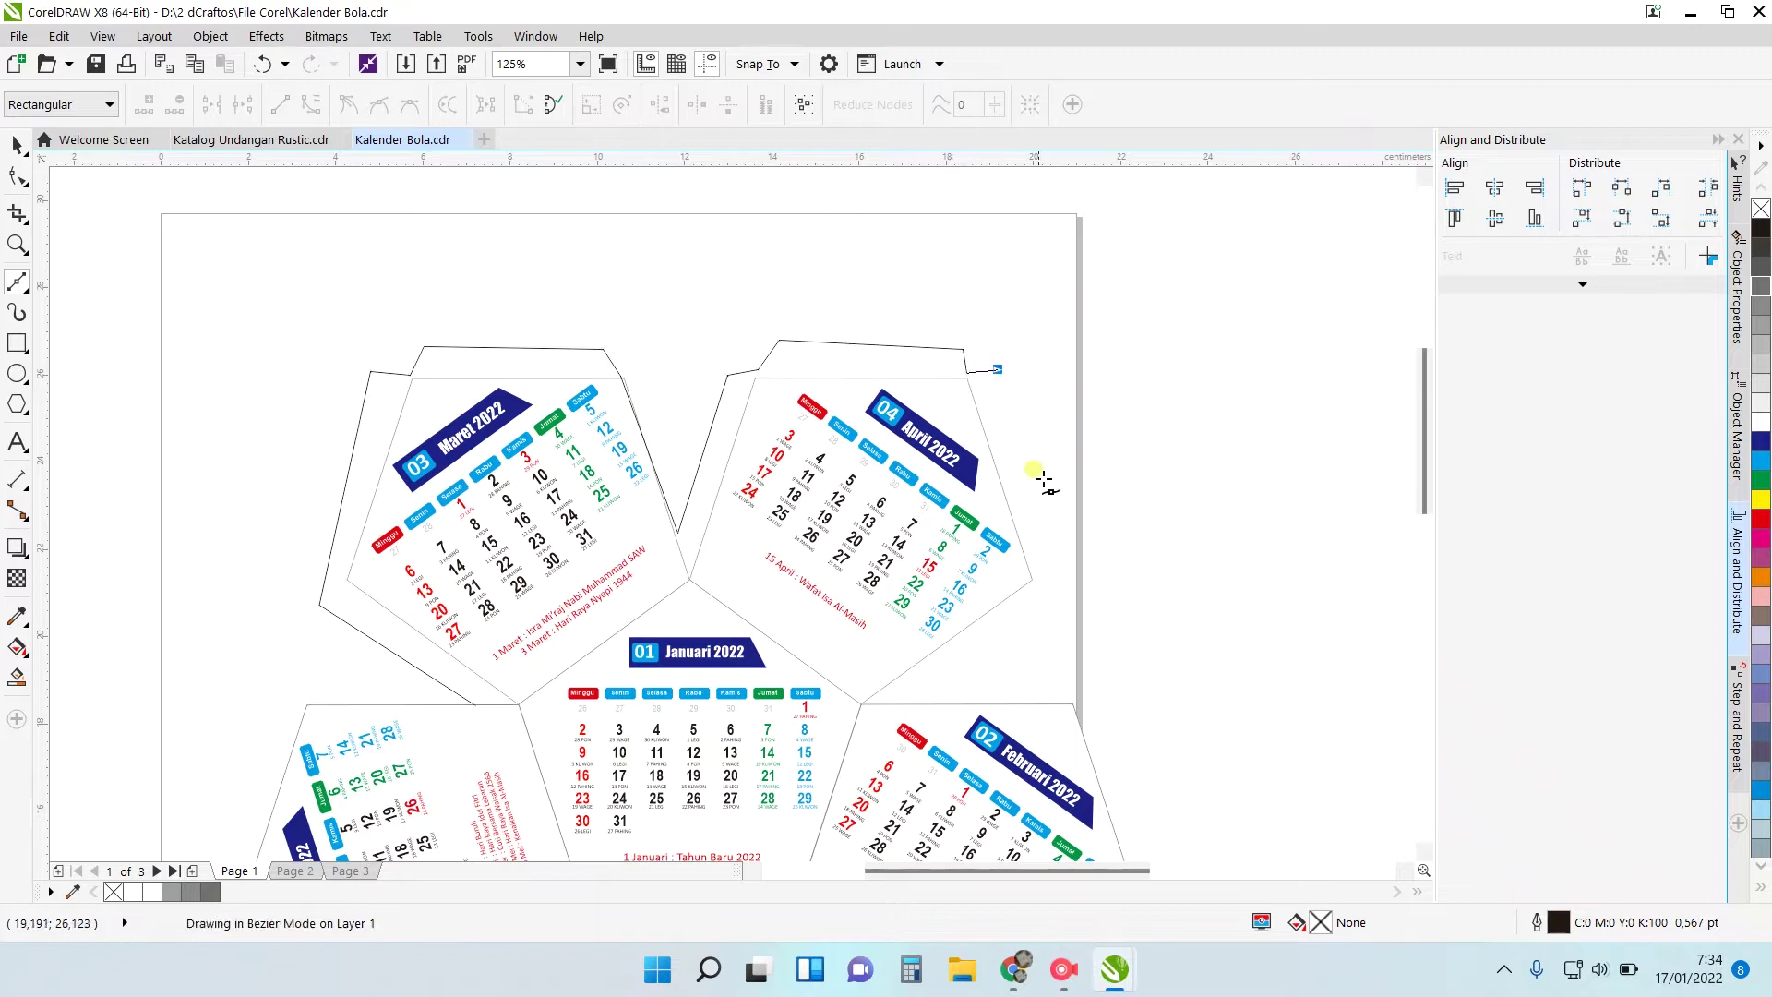
scroll(932, 596, down, 1)
scroll(1068, 755, up, 1)
key(space)
scroll(847, 366, down, 1)
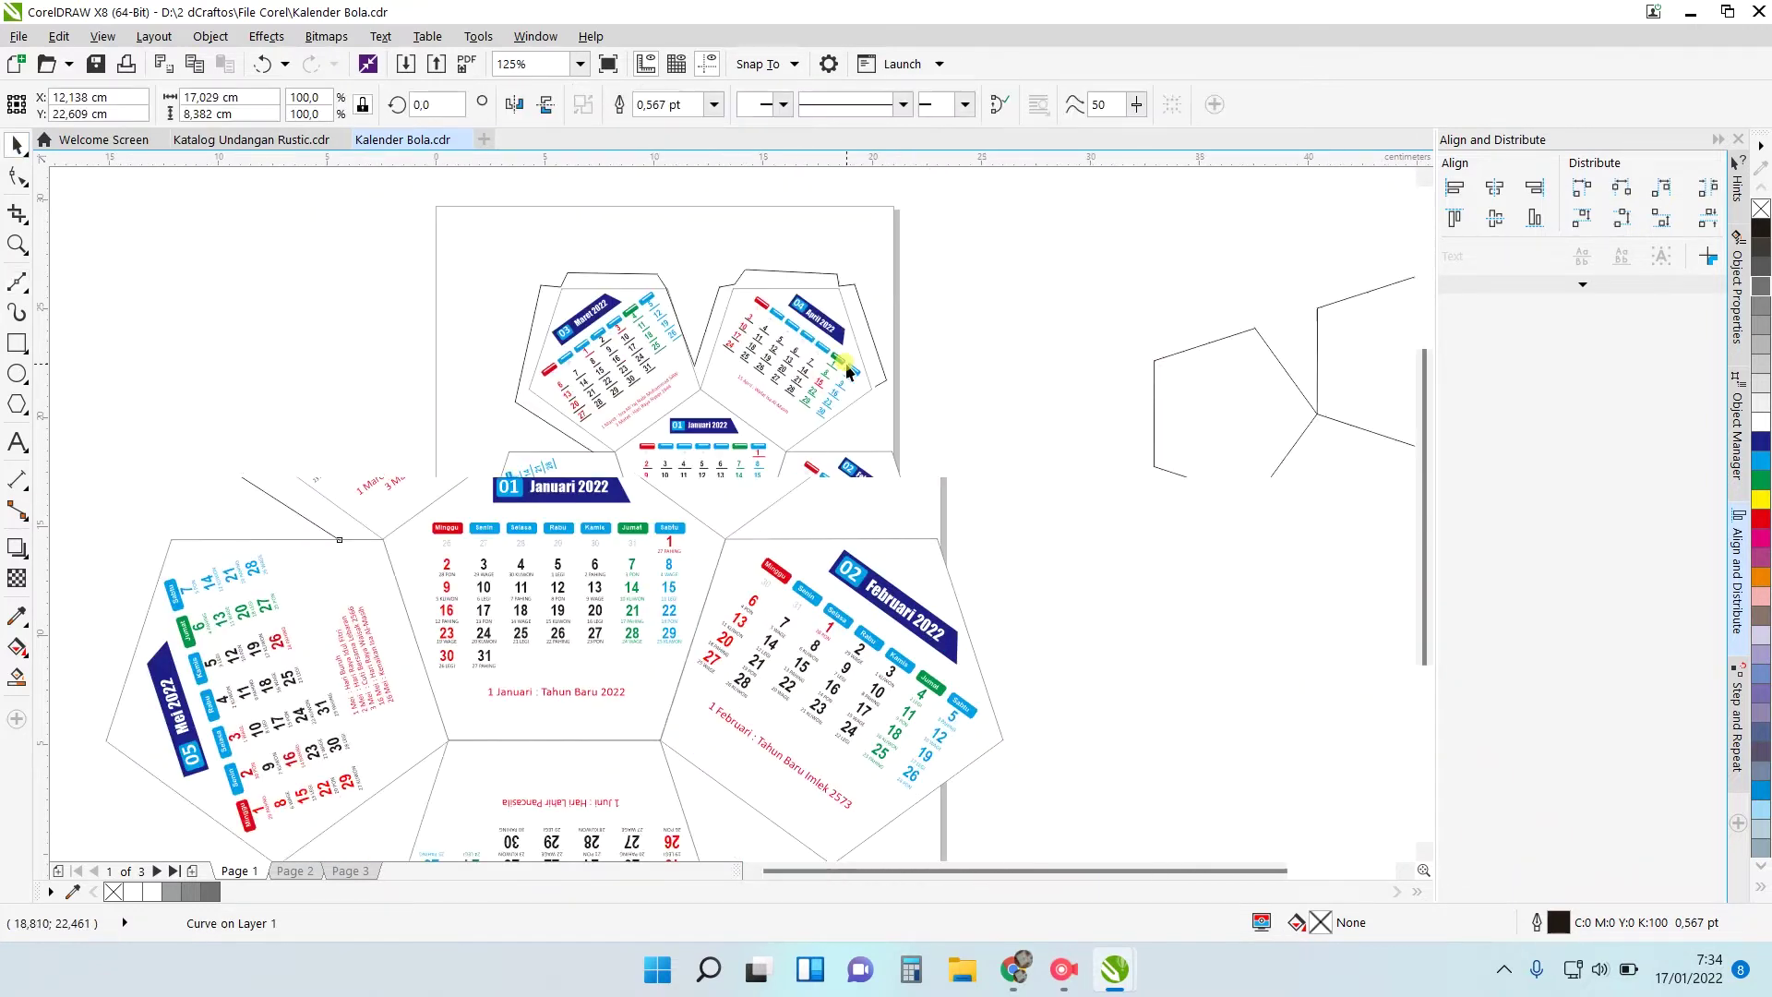
Undo the tab outline drawn around the Maret and April pentagons.
click(401, 222)
key(ctrl+z)
key(ctrl+z)
key(ctrl+z)
key(ctrl+z)
key(ctrl+z)
key(ctrl+z)
key(ctrl+z)
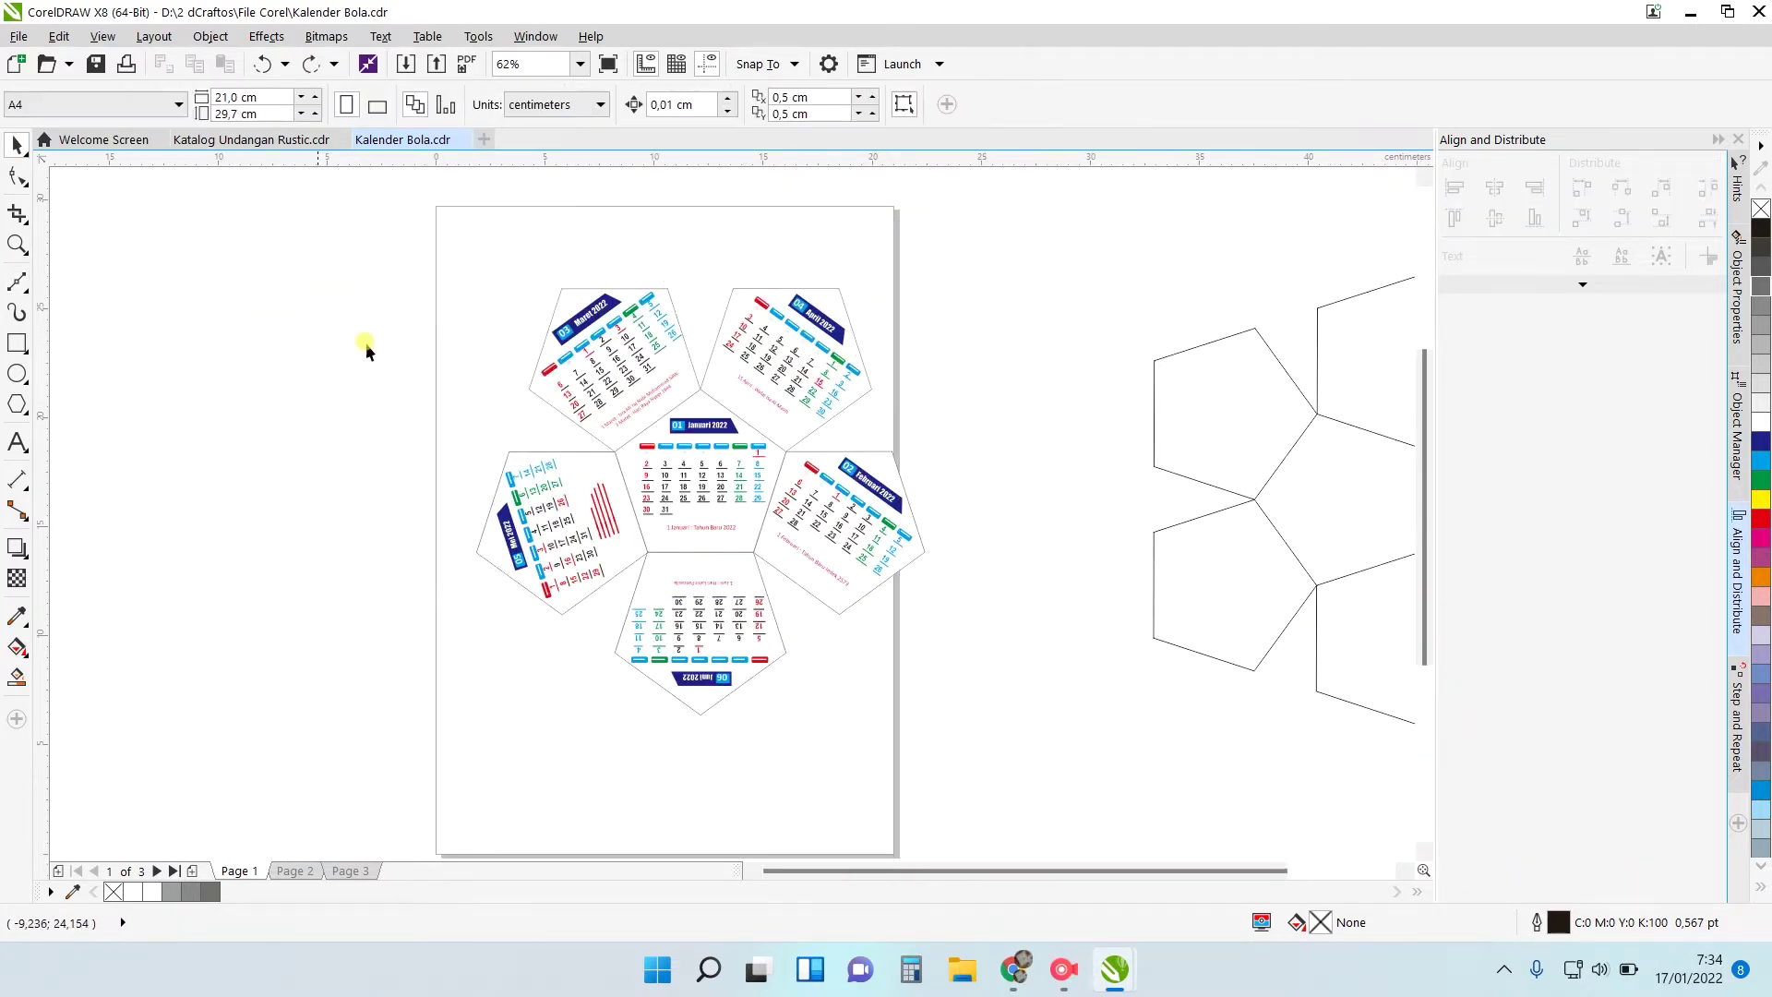
Rotate all six pentagons together to about 342.33° and position the whole net within the page width.
drag(413, 266, 989, 812)
click(838, 574)
drag(938, 716, 955, 598)
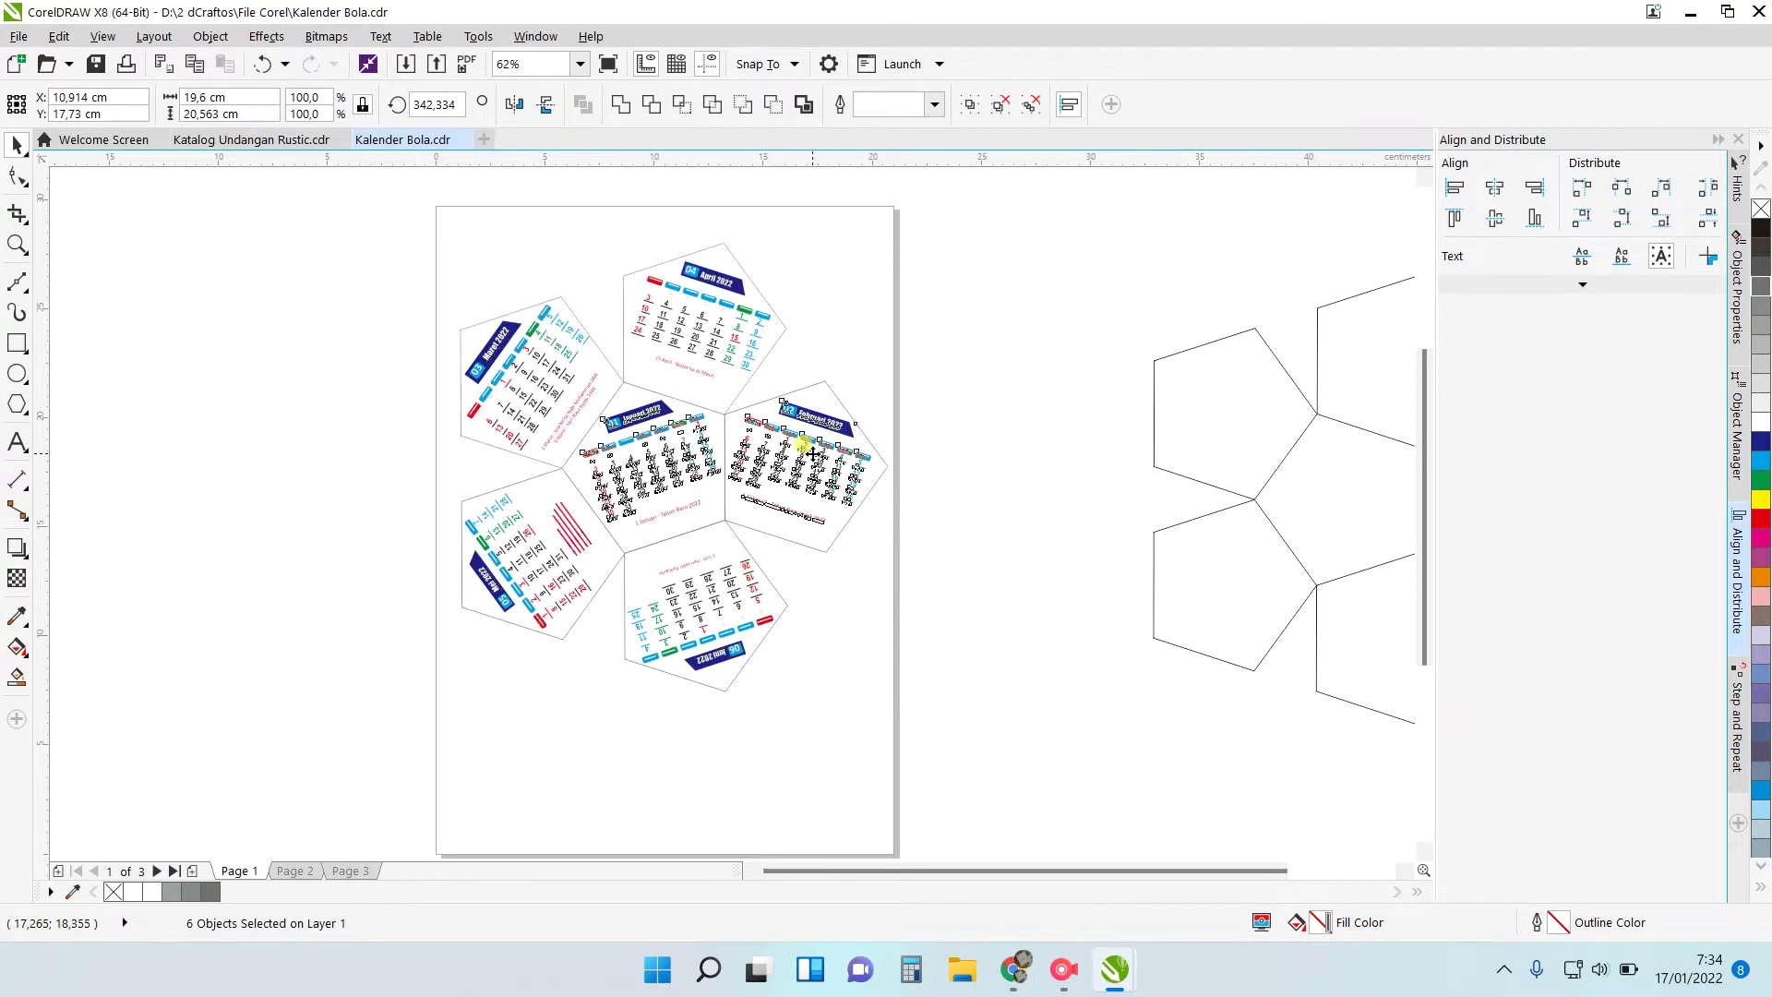
drag(349, 218, 914, 847)
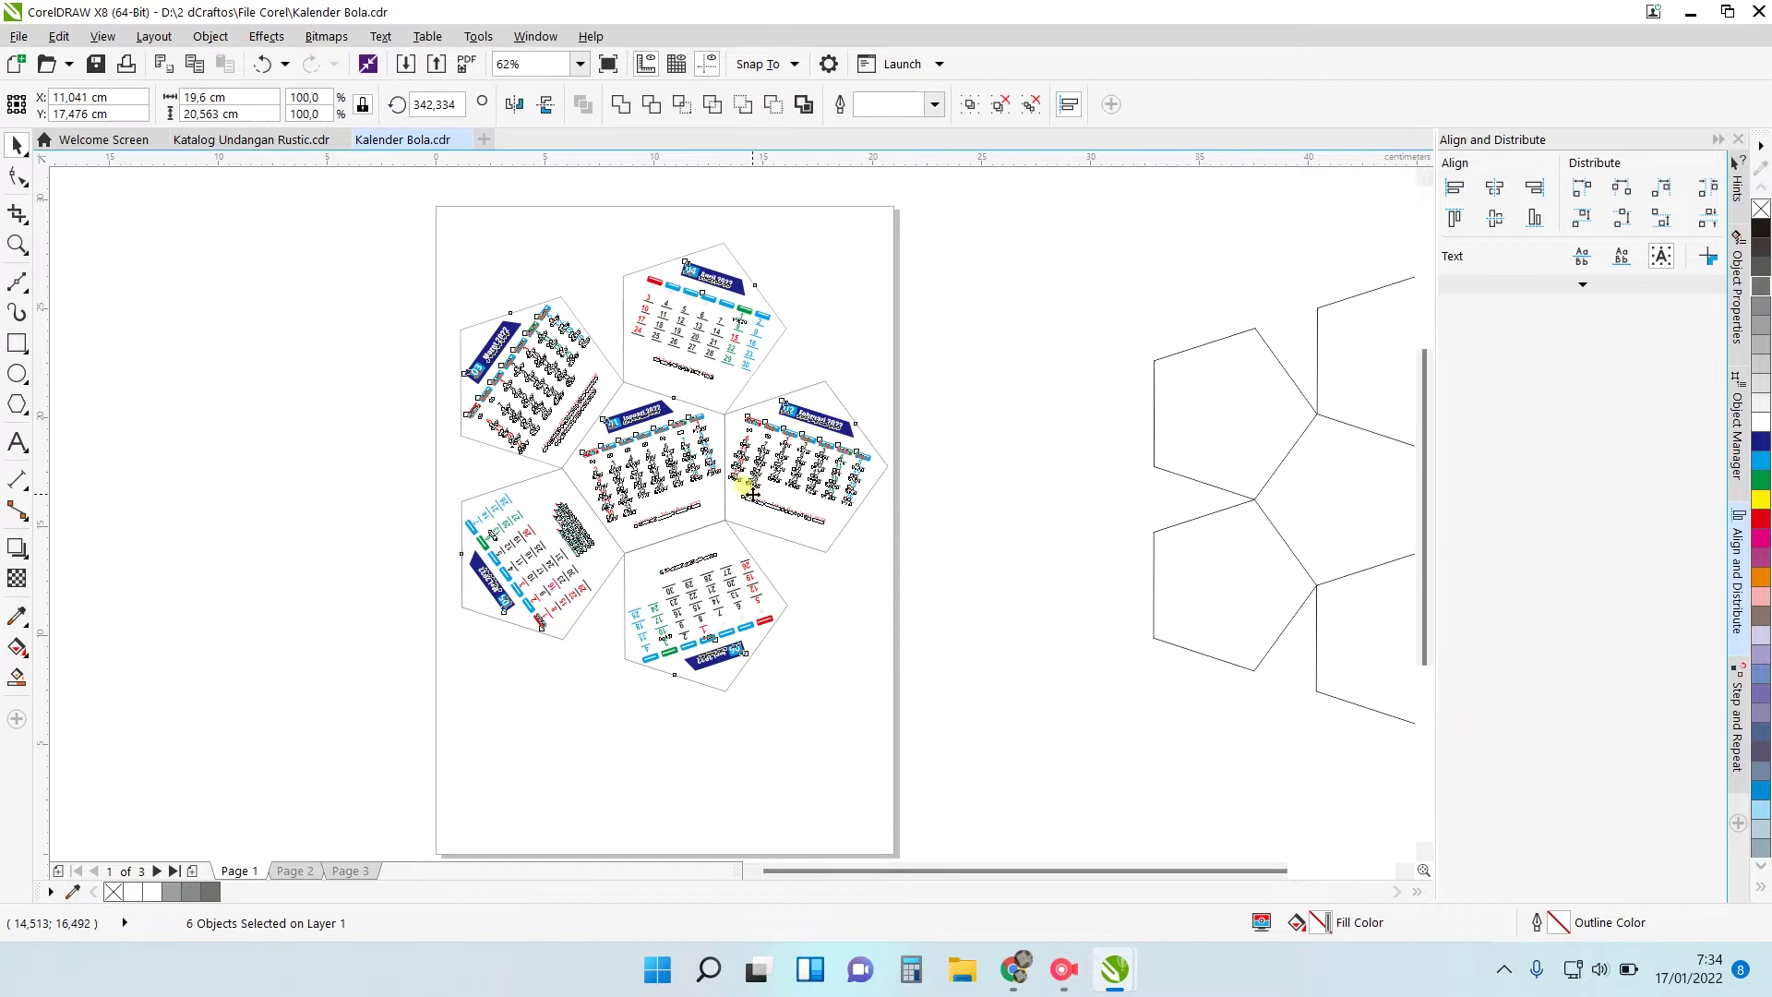
click(393, 338)
Draw tab outlines with the Bezier tool along the outer edges of the Maret, April and Februari pentagons.
scroll(393, 338, up, 1)
click(16, 284)
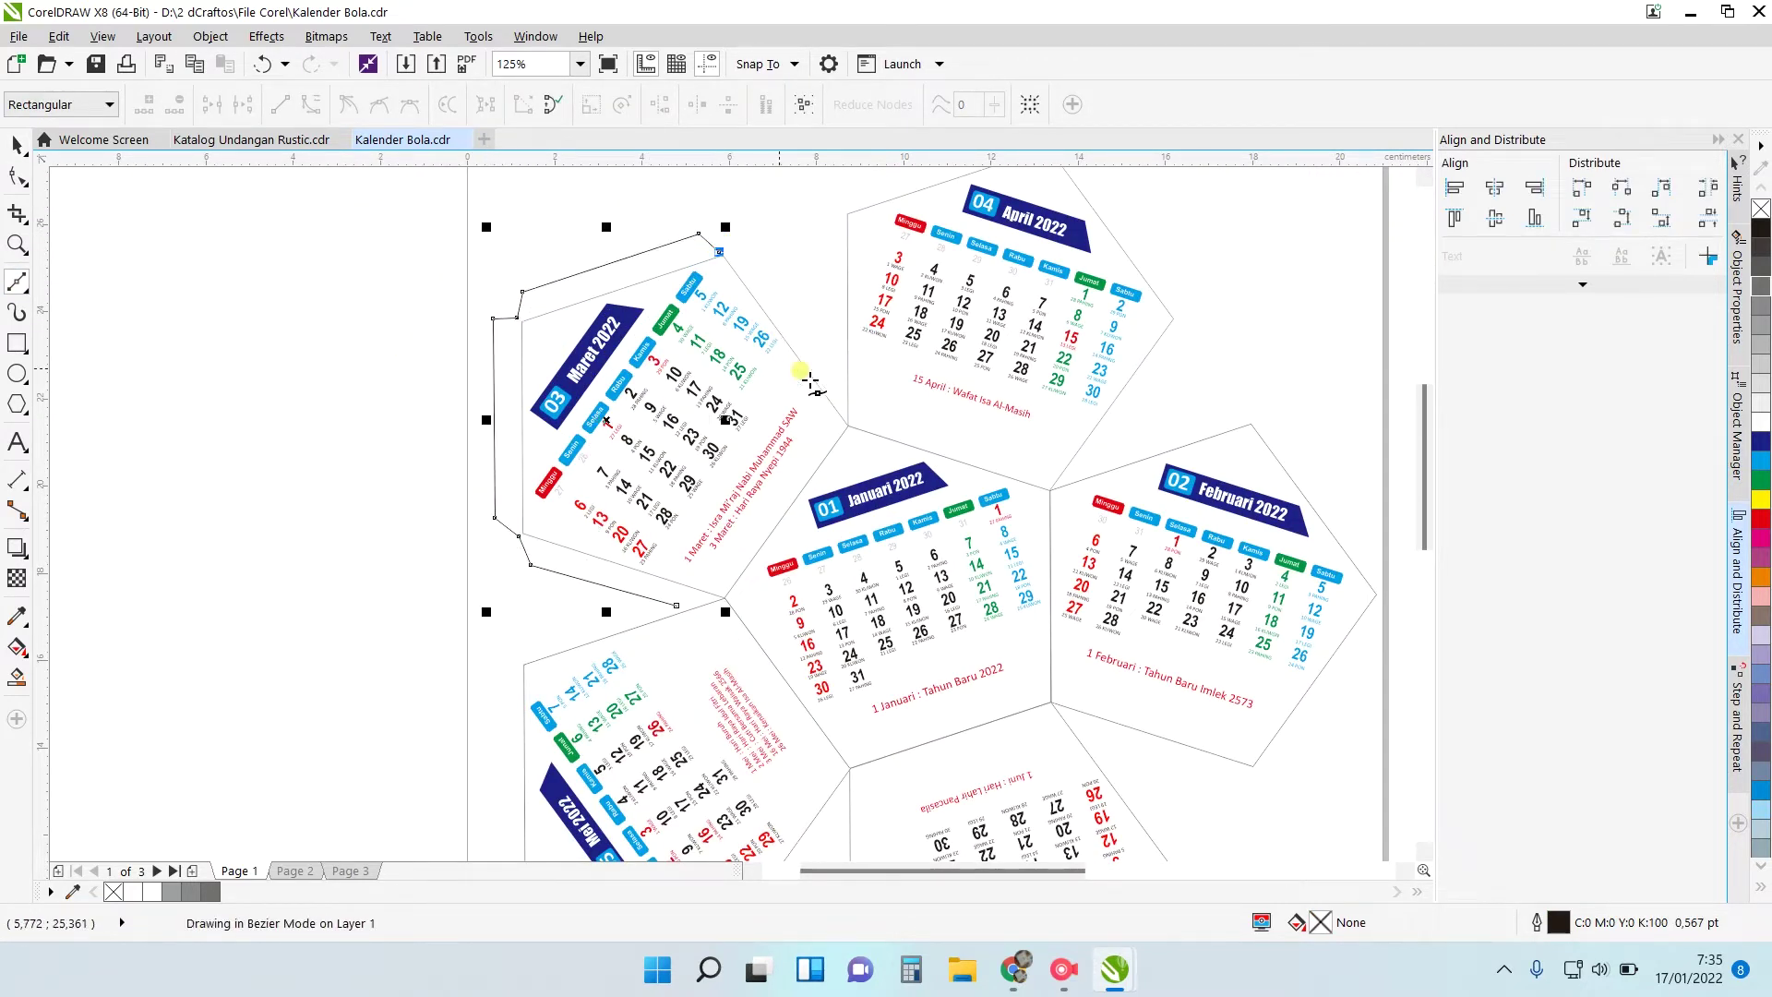
scroll(903, 213, up, 1)
click(831, 401)
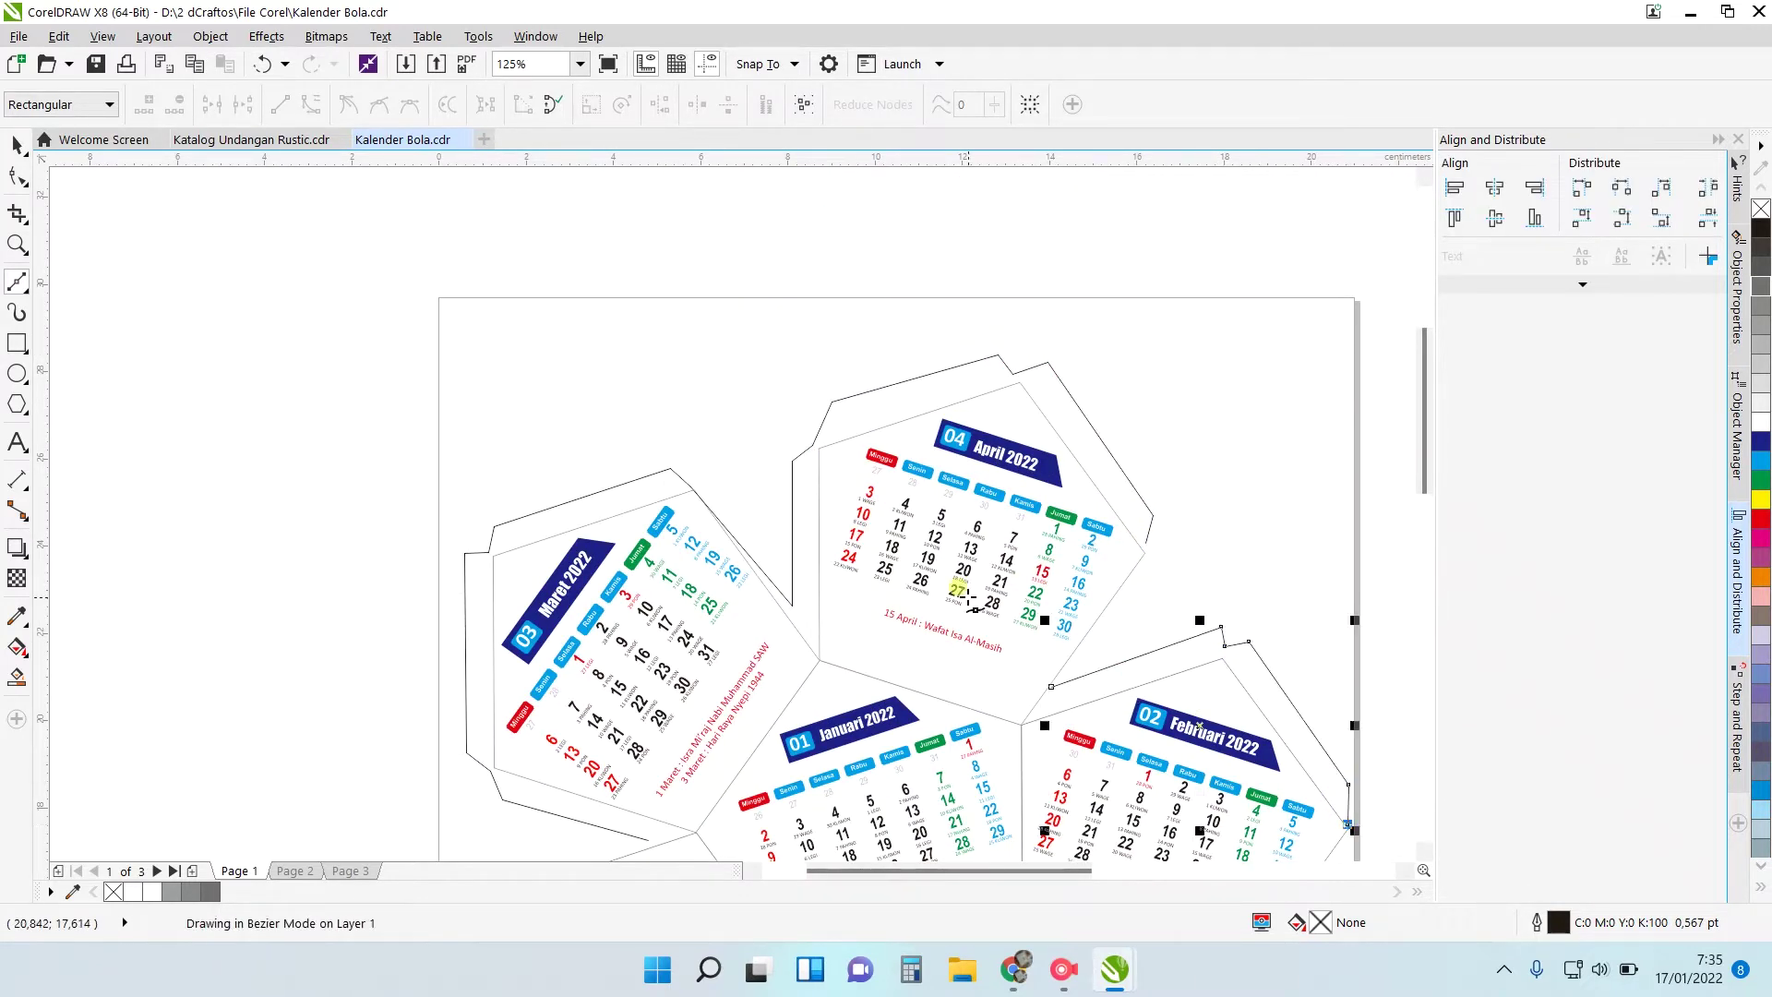
scroll(969, 596, down, 1)
scroll(1152, 729, up, 1)
scroll(1164, 722, down, 2)
scroll(1132, 785, up, 2)
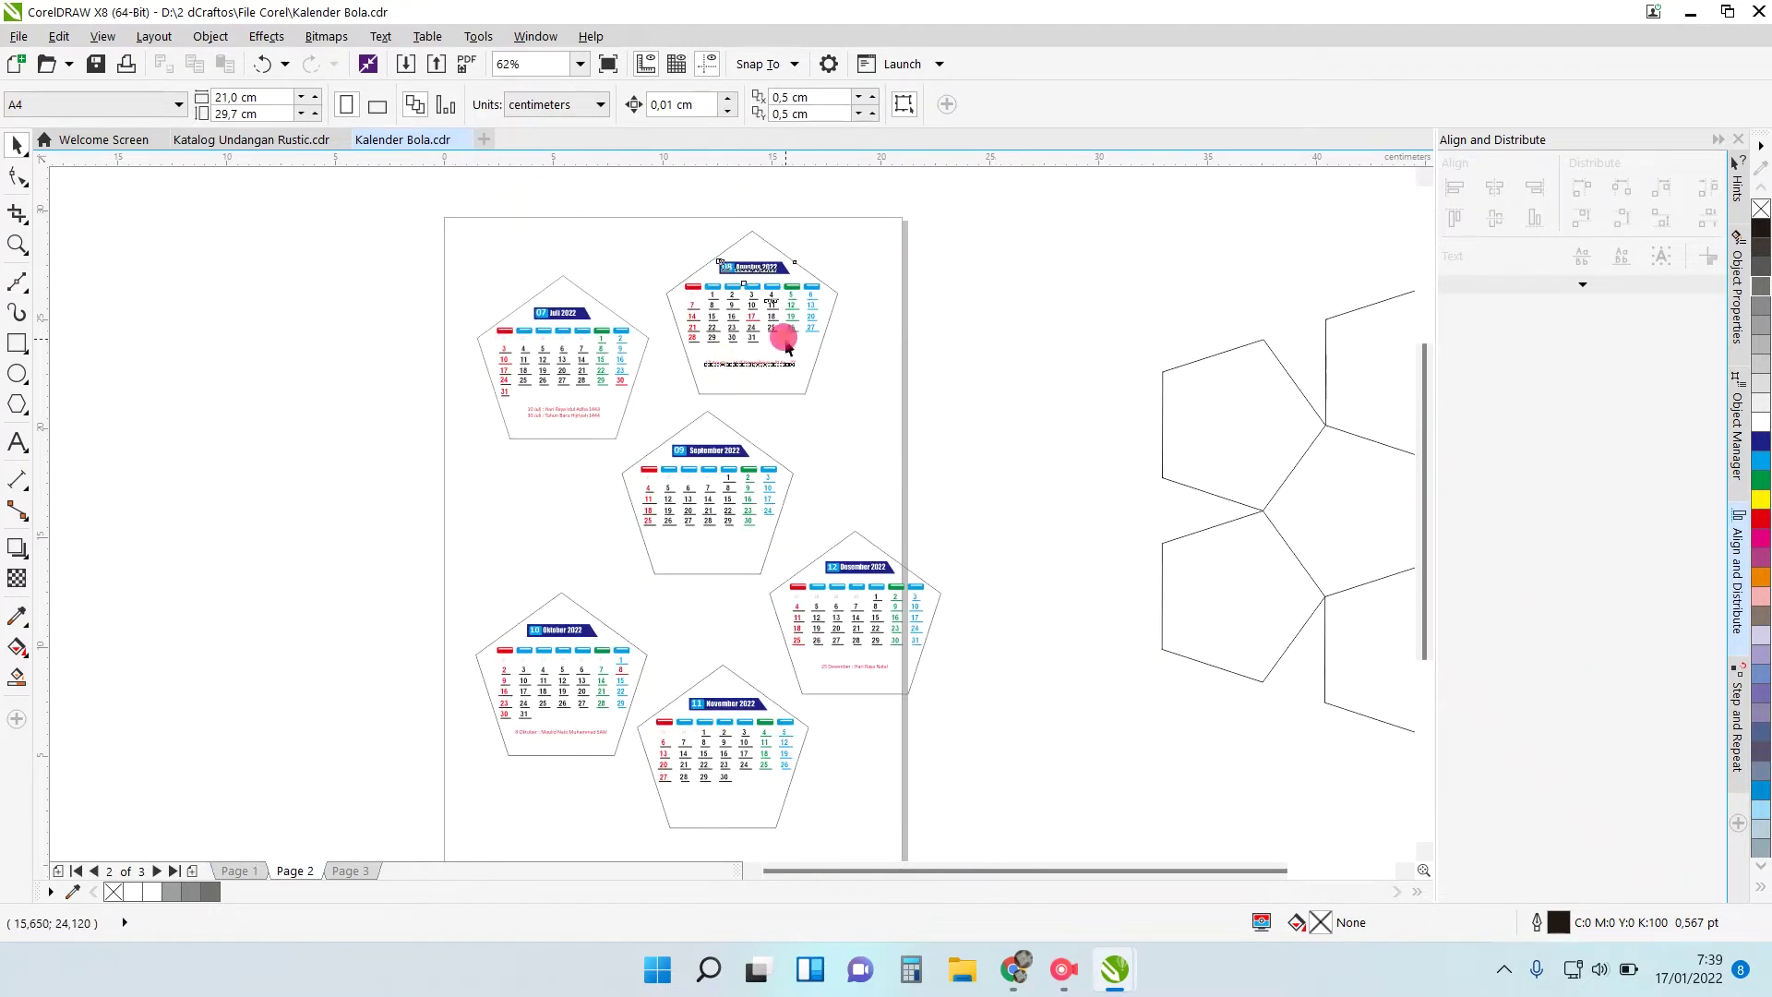
Check the net on page 1, return to page 2 and move the September 2022 pentagon off the page's left side.
click(784, 392)
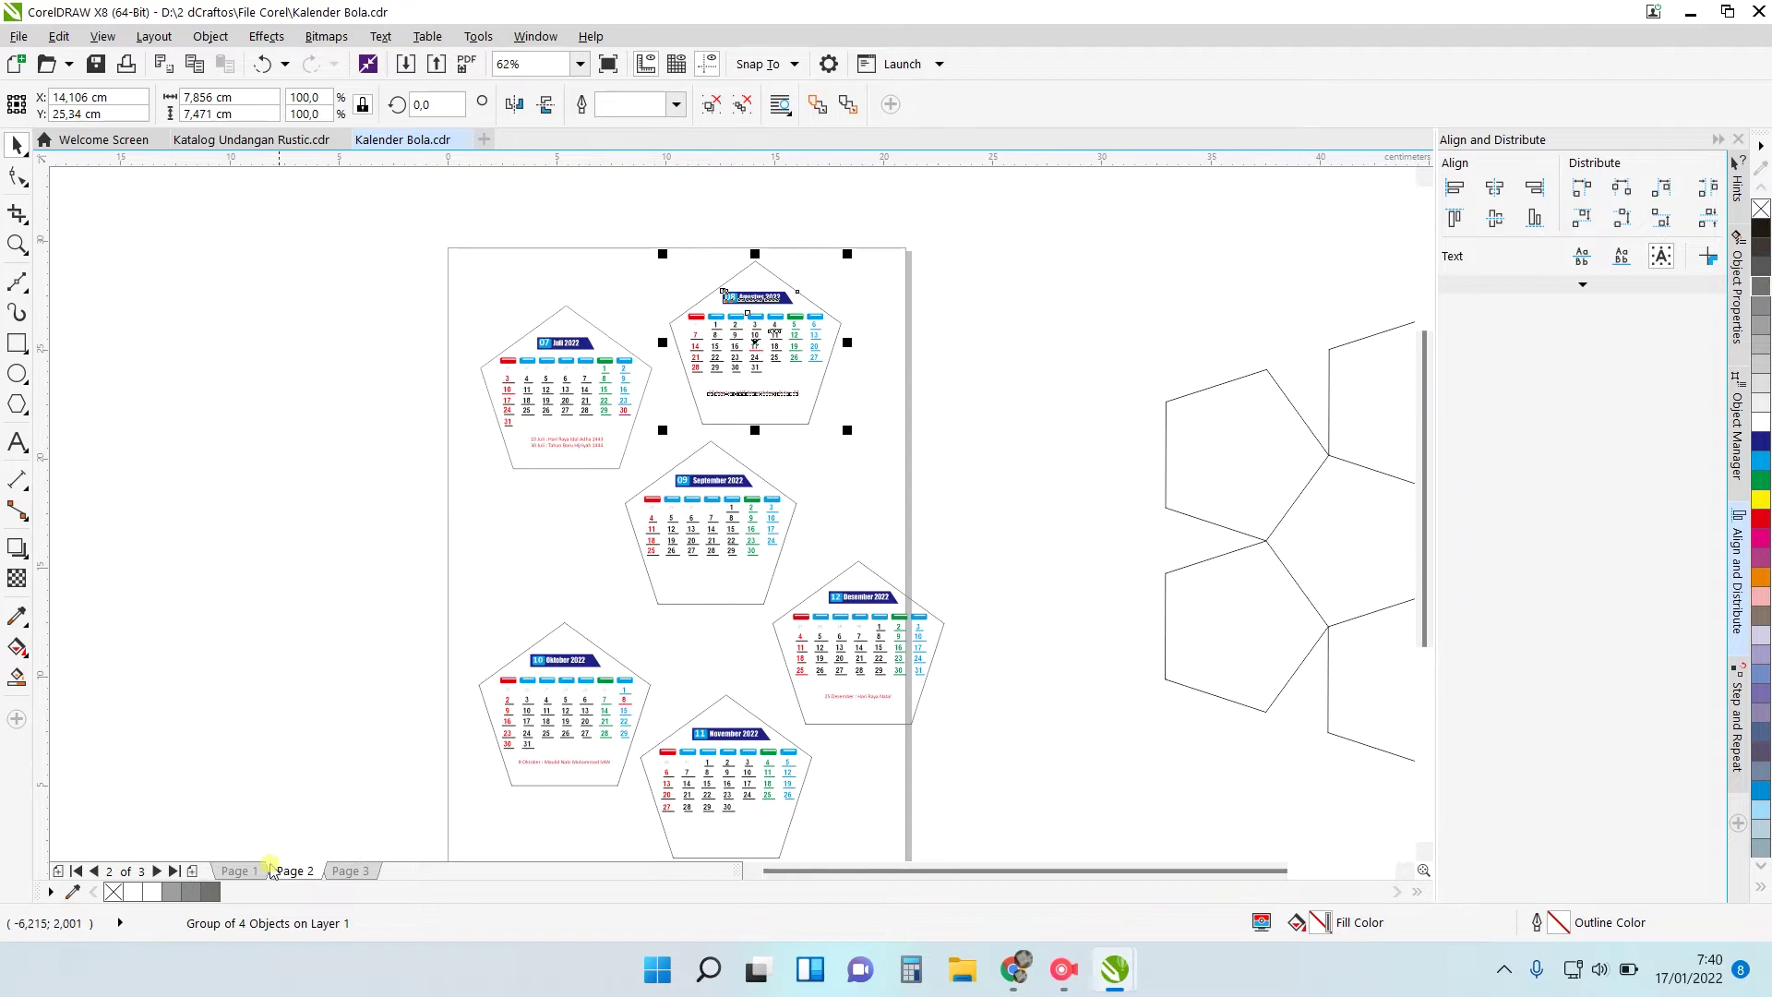
click(242, 870)
click(288, 871)
click(713, 527)
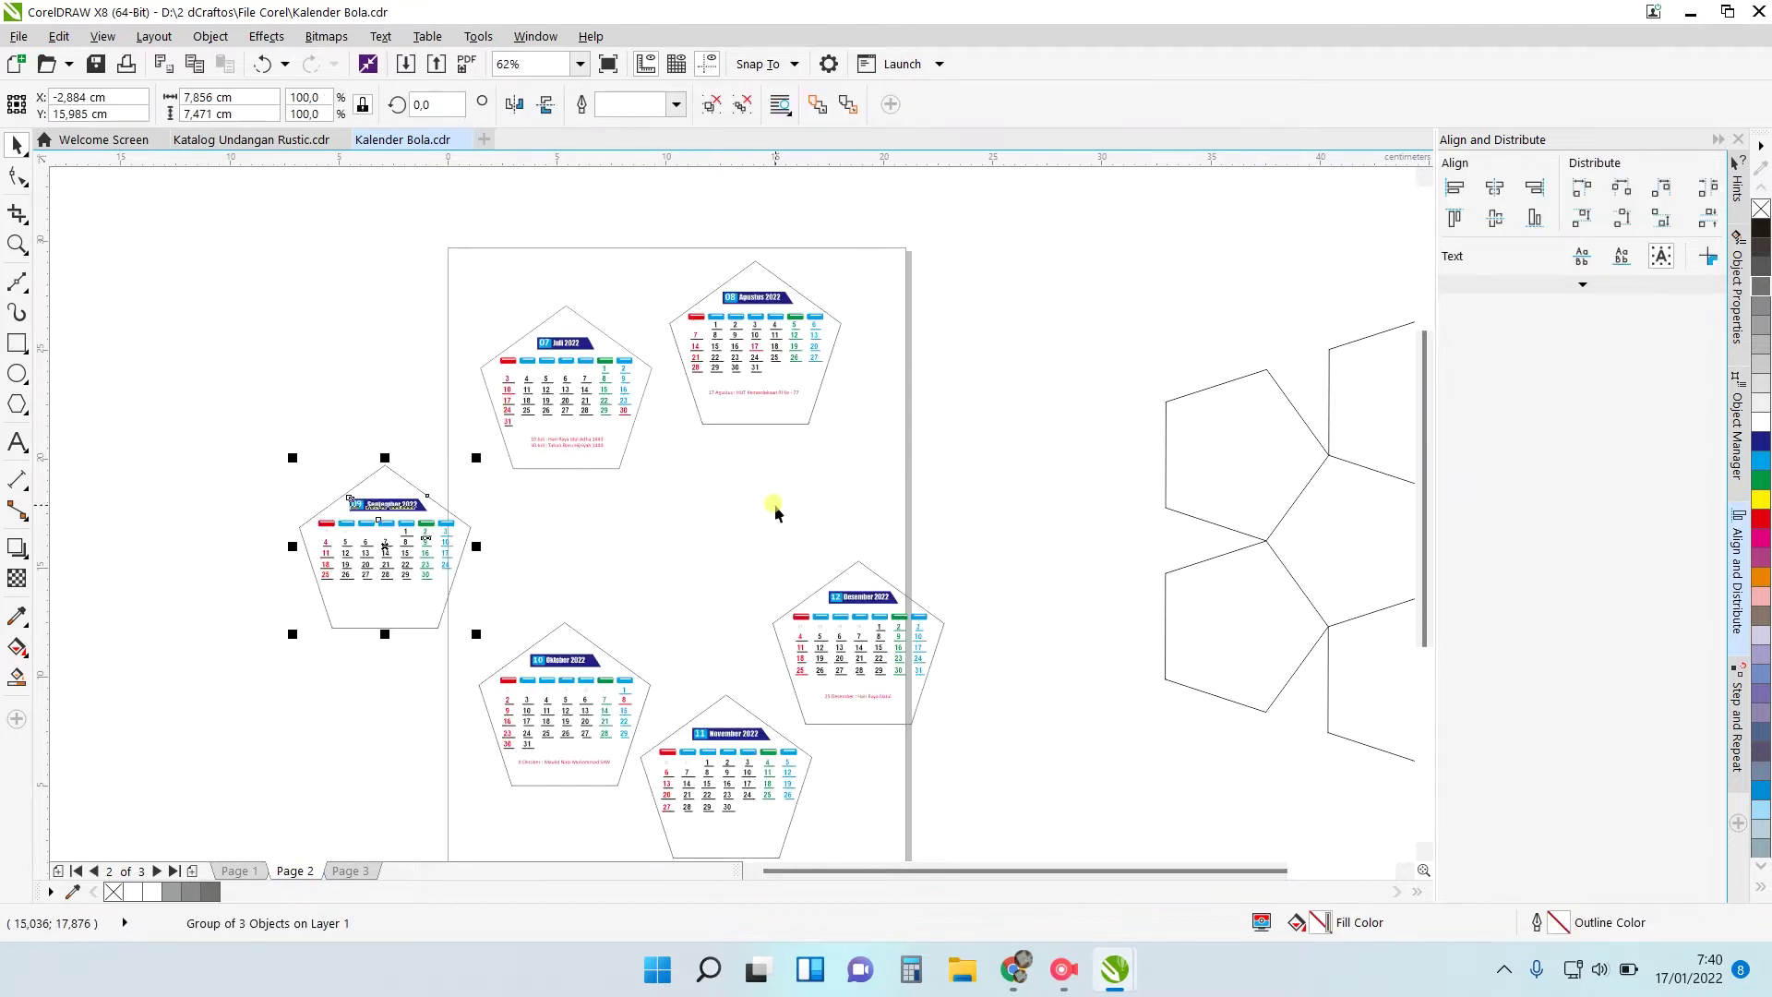
Move the Juli 2022 pentagon to the middle of page 2 as the central piece.
scroll(637, 420, up, 1)
drag(558, 360, 754, 550)
scroll(713, 422, down, 1)
scroll(845, 602, up, 1)
Rotate the Agustus 2022 pentagon to about 327.7° and move it near the upper-right edge of the Juli pentagon.
click(827, 482)
scroll(831, 480, down, 1)
scroll(816, 314, up, 1)
click(897, 348)
drag(933, 487, 806, 524)
scroll(799, 533, up, 1)
drag(742, 415, 788, 565)
scroll(698, 499, up, 1)
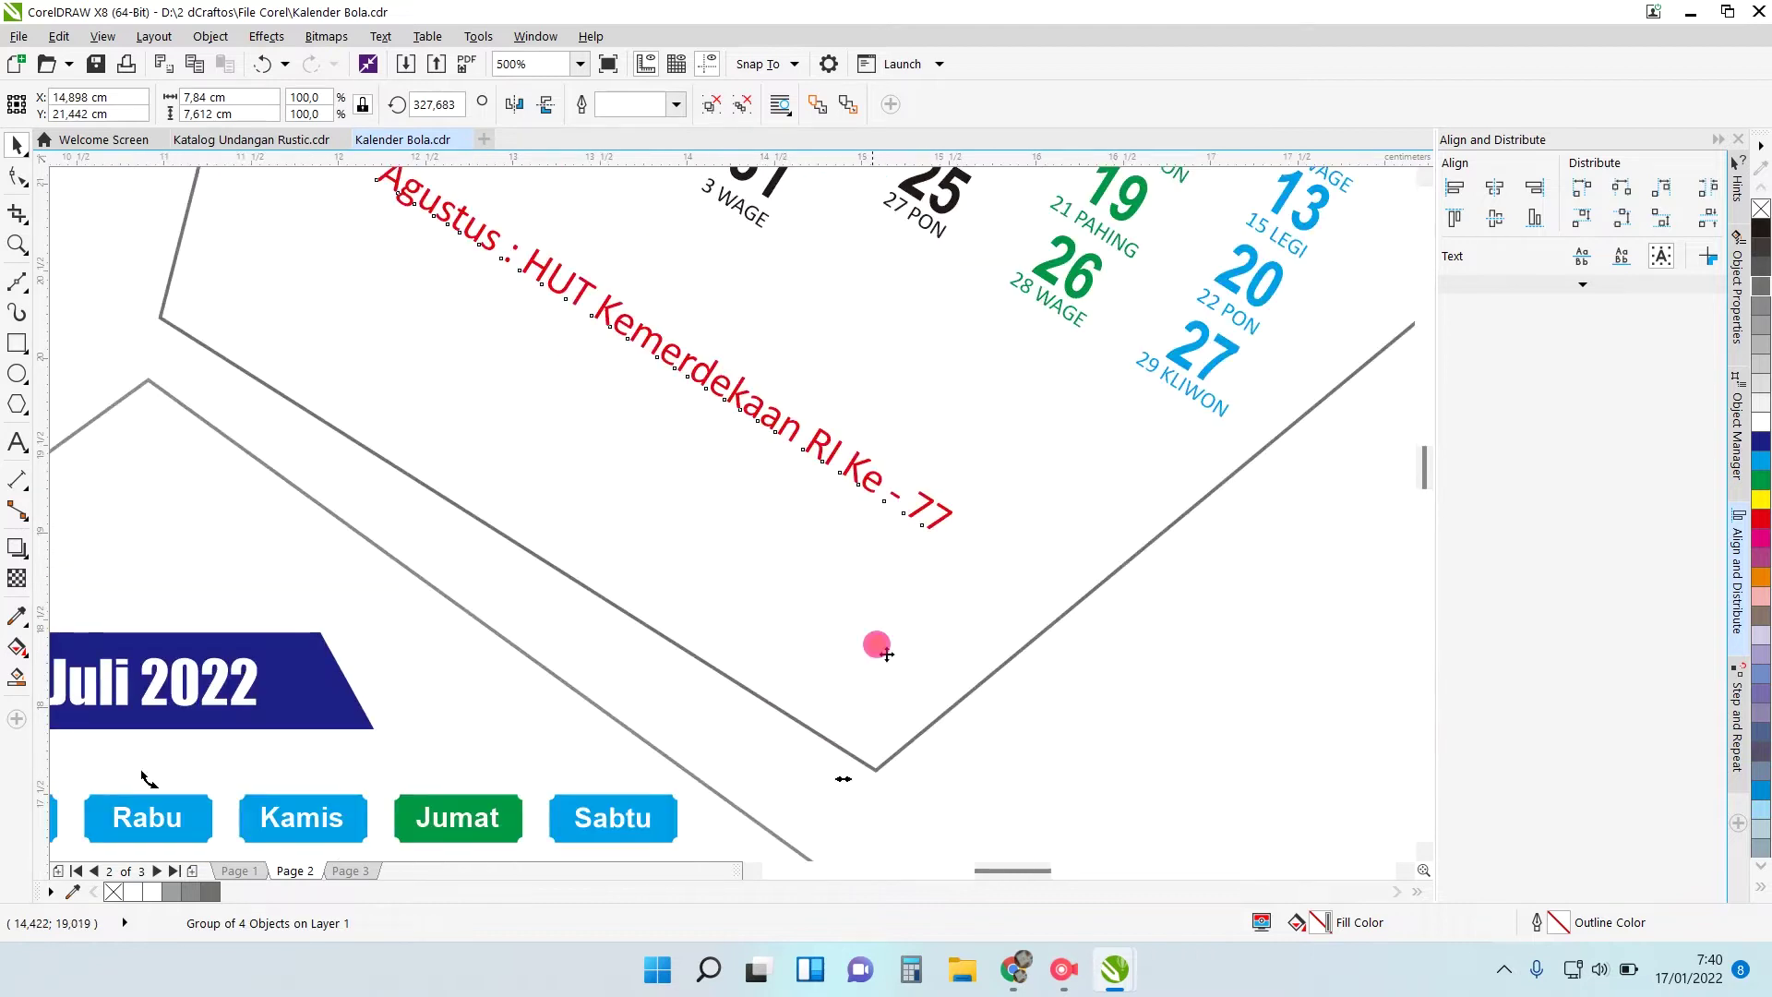
Rotate the Agustus 2022 pentagon slightly further clockwise and move it closer to Juli's upper-right edge.
click(761, 530)
scroll(710, 637, down, 1)
drag(424, 716, 406, 696)
drag(618, 537, 621, 578)
scroll(620, 578, up, 1)
Nudge the Agustus 2022 pentagon down and left against the upper-right edge of the Juli pentagon.
key(Down)
key(Down)
key(Down)
key(Down)
key(Down)
key(Down)
key(Left)
key(Left)
key(Left)
key(Left)
Fine-tune the Agustus 2022 pentagon's rotation to about 324.07° so its edge runs along the Juli pentagon.
click(646, 501)
scroll(645, 501, down, 1)
drag(1137, 720, 1137, 722)
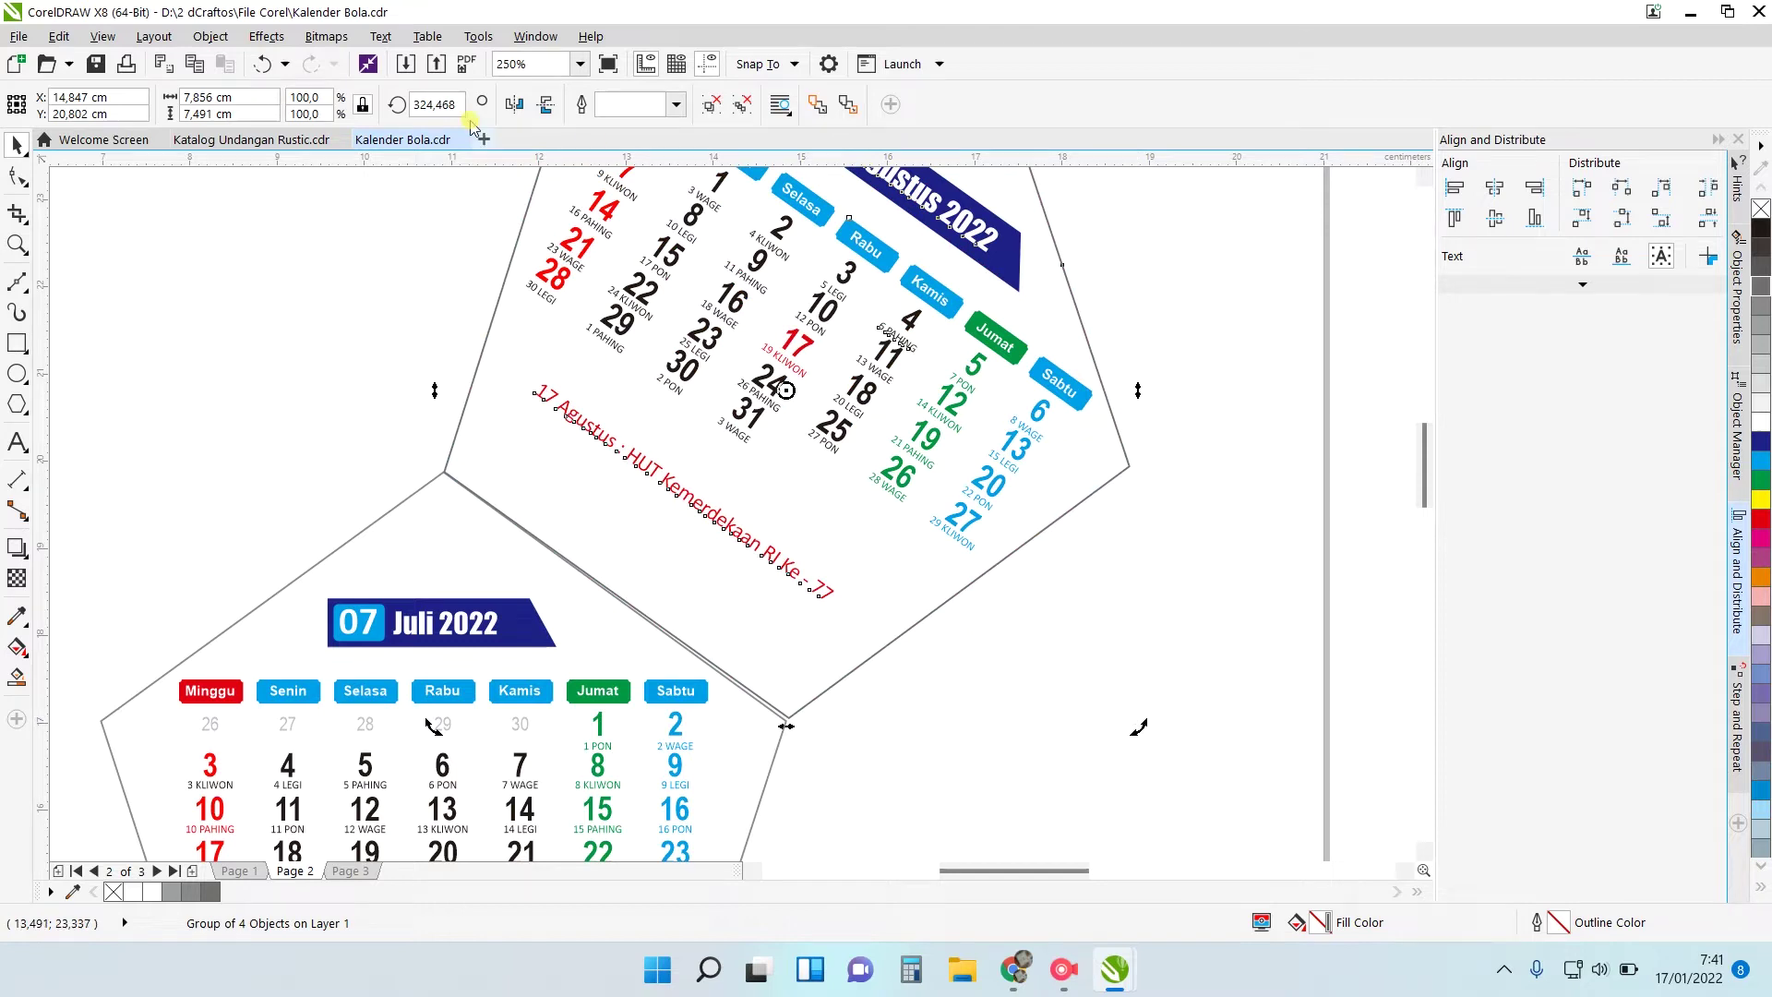
scroll(1082, 740, up, 2)
drag(1191, 728, 1185, 731)
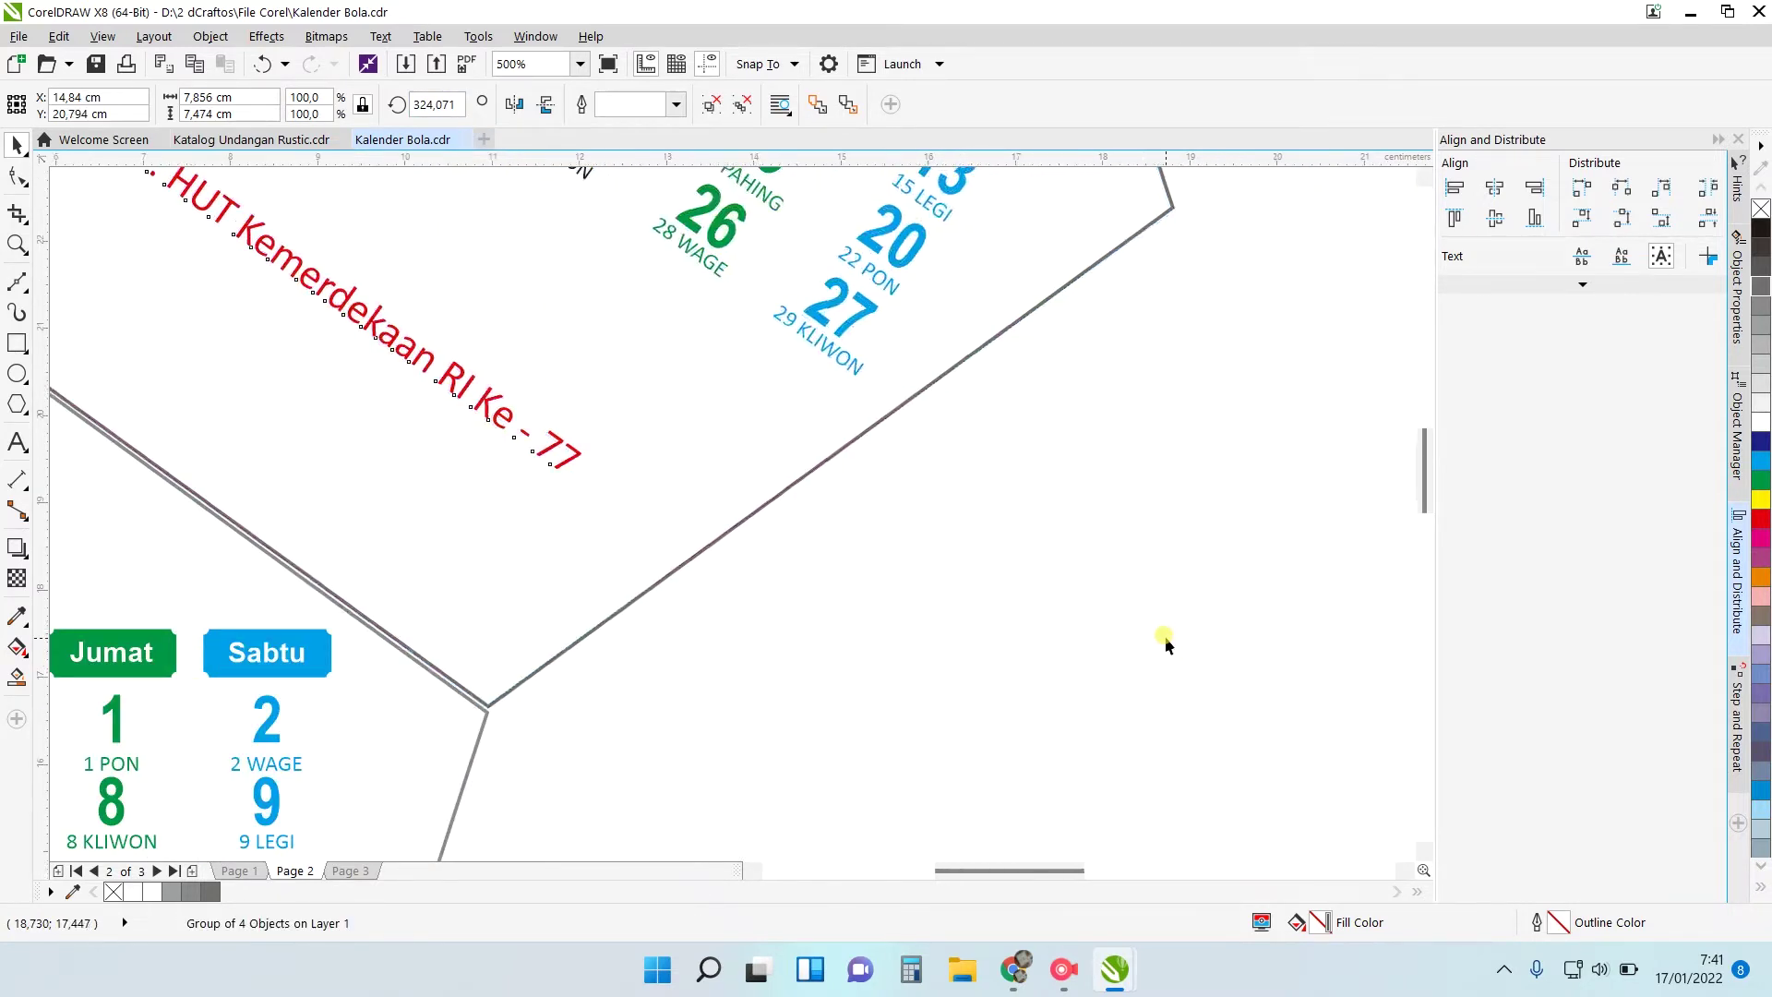
scroll(1167, 641, down, 1)
scroll(1167, 635, down, 1)
scroll(1170, 637, down, 1)
Rotate the September 2022 pentagon to about 34.4° and move it near the upper-left edge of the Juli pentagon.
scroll(1128, 602, up, 1)
drag(344, 762, 794, 469)
click(794, 469)
drag(540, 613, 644, 811)
scroll(706, 579, up, 2)
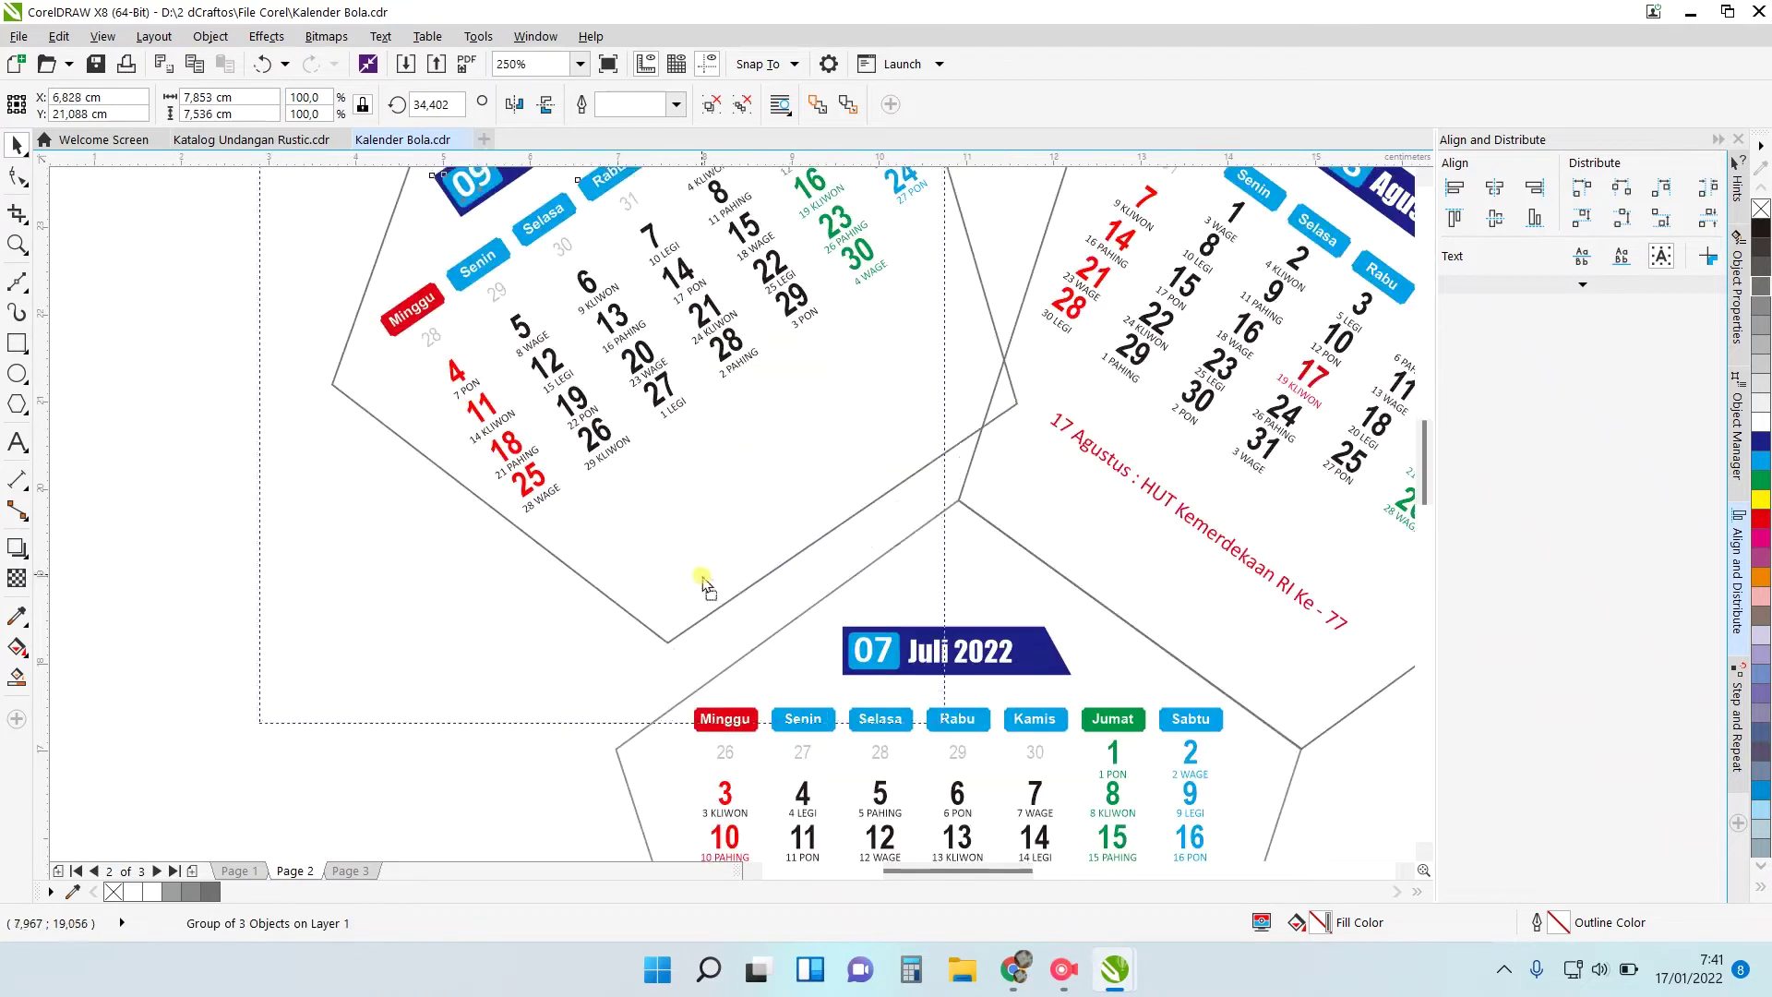
Refine the September 2022 pentagon's rotation to about 35.92° and set it flush against Juli's upper-left edge.
scroll(955, 724, up, 2)
drag(959, 725, 965, 760)
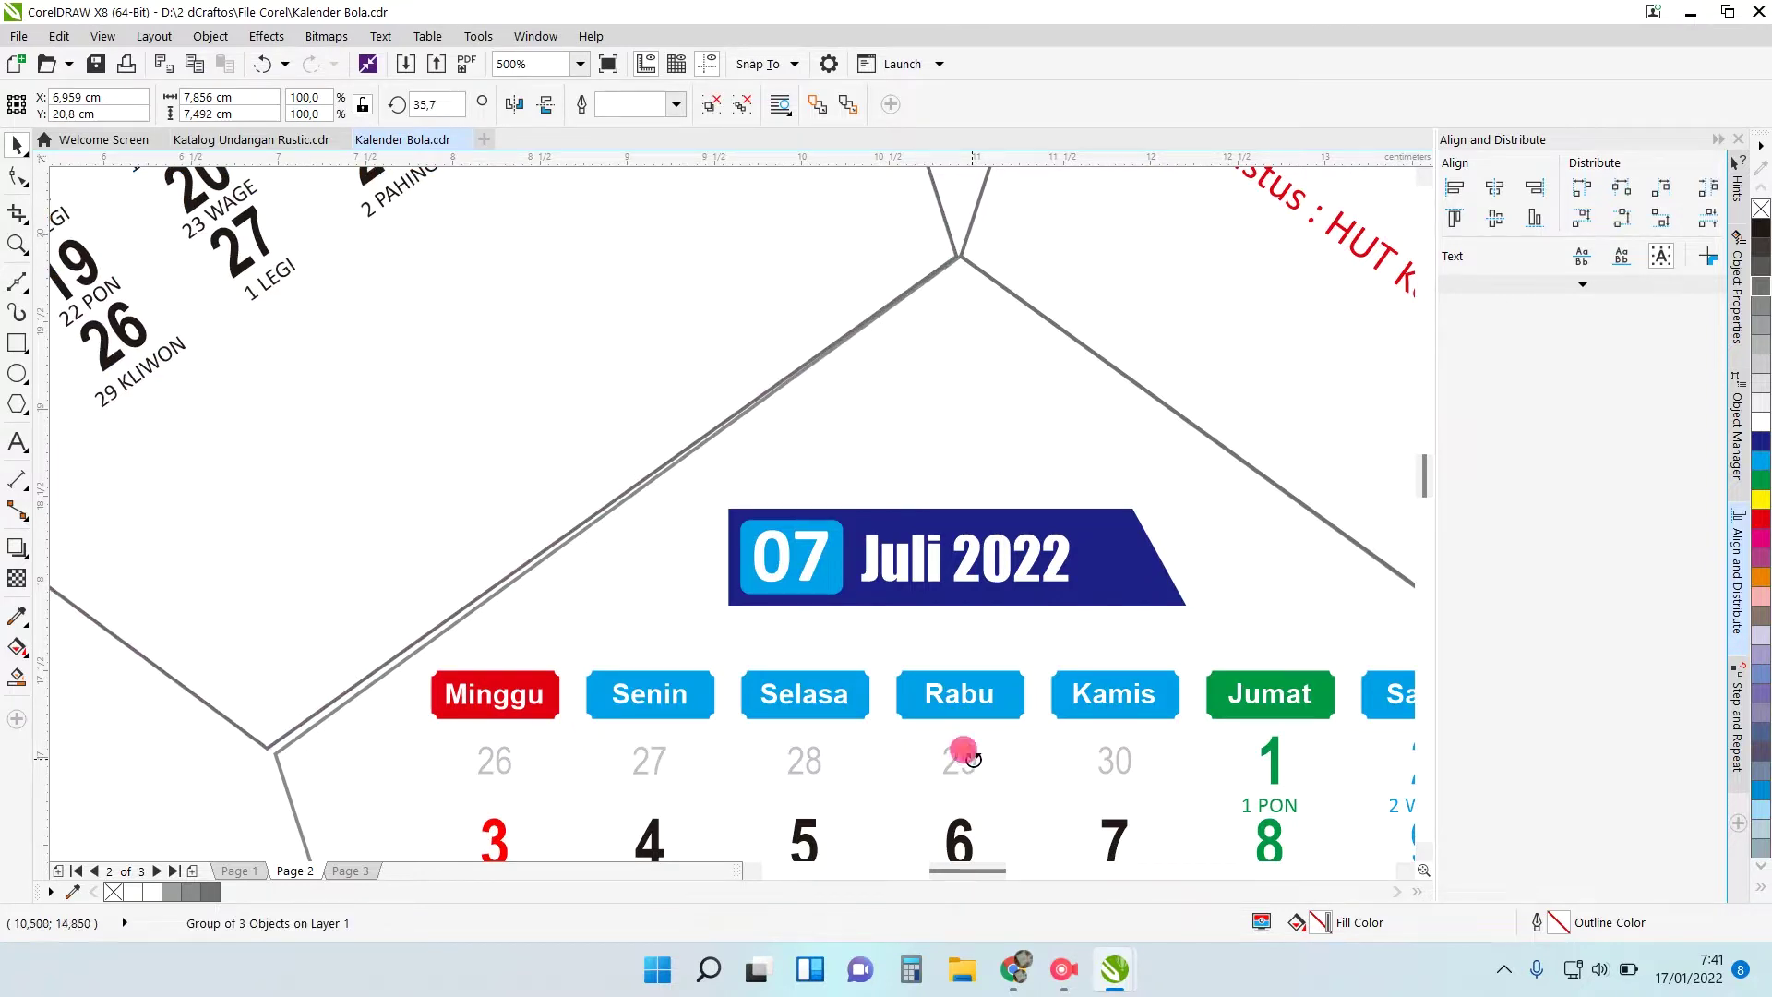
drag(972, 755, 971, 755)
scroll(622, 759, down, 1)
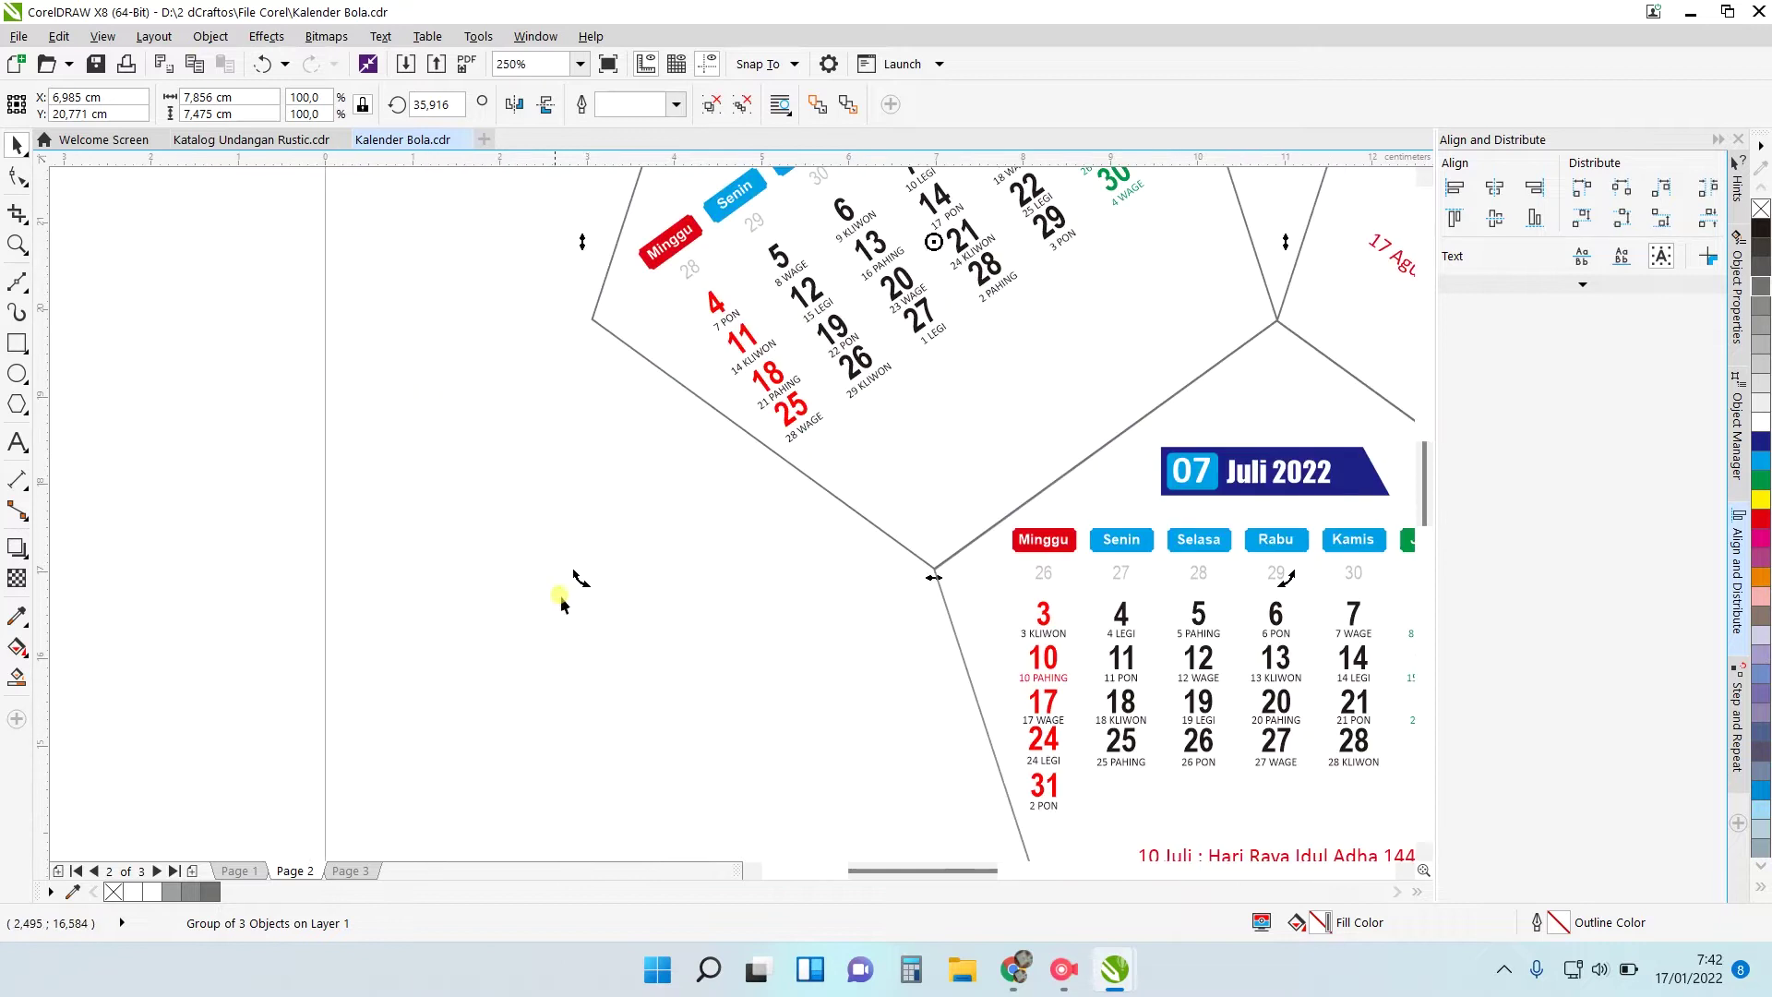
Rotate the Oktober 2022 pentagon to about 108.5° and move it near the left edge of the Juli pentagon.
scroll(545, 534, down, 6)
click(563, 579)
scroll(583, 532, up, 1)
drag(582, 533, 640, 526)
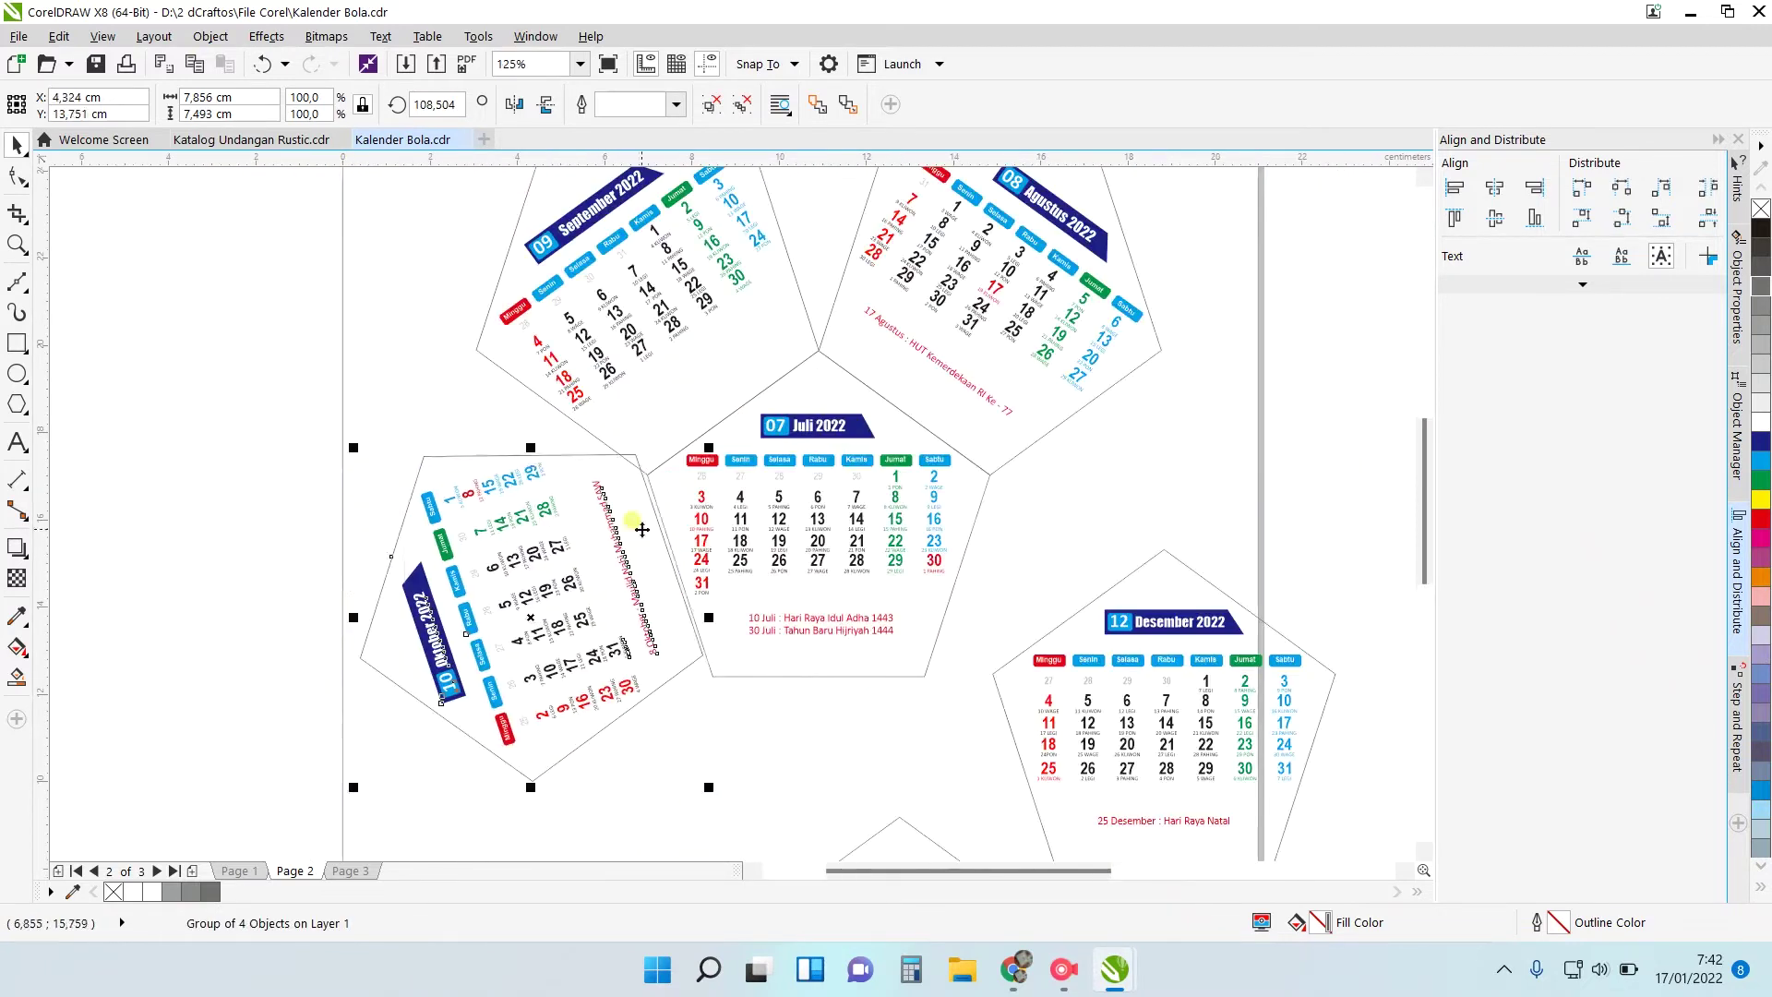
click(641, 526)
Refine the Oktober 2022 pentagon's rotation to about 107.74° to match Juli's left edge.
scroll(655, 514, up, 1)
drag(761, 381, 761, 380)
scroll(614, 512, up, 3)
Nudge the Oktober 2022 pentagon down and right until its corner meets the Juli pentagon's upper-left corner.
key(Down)
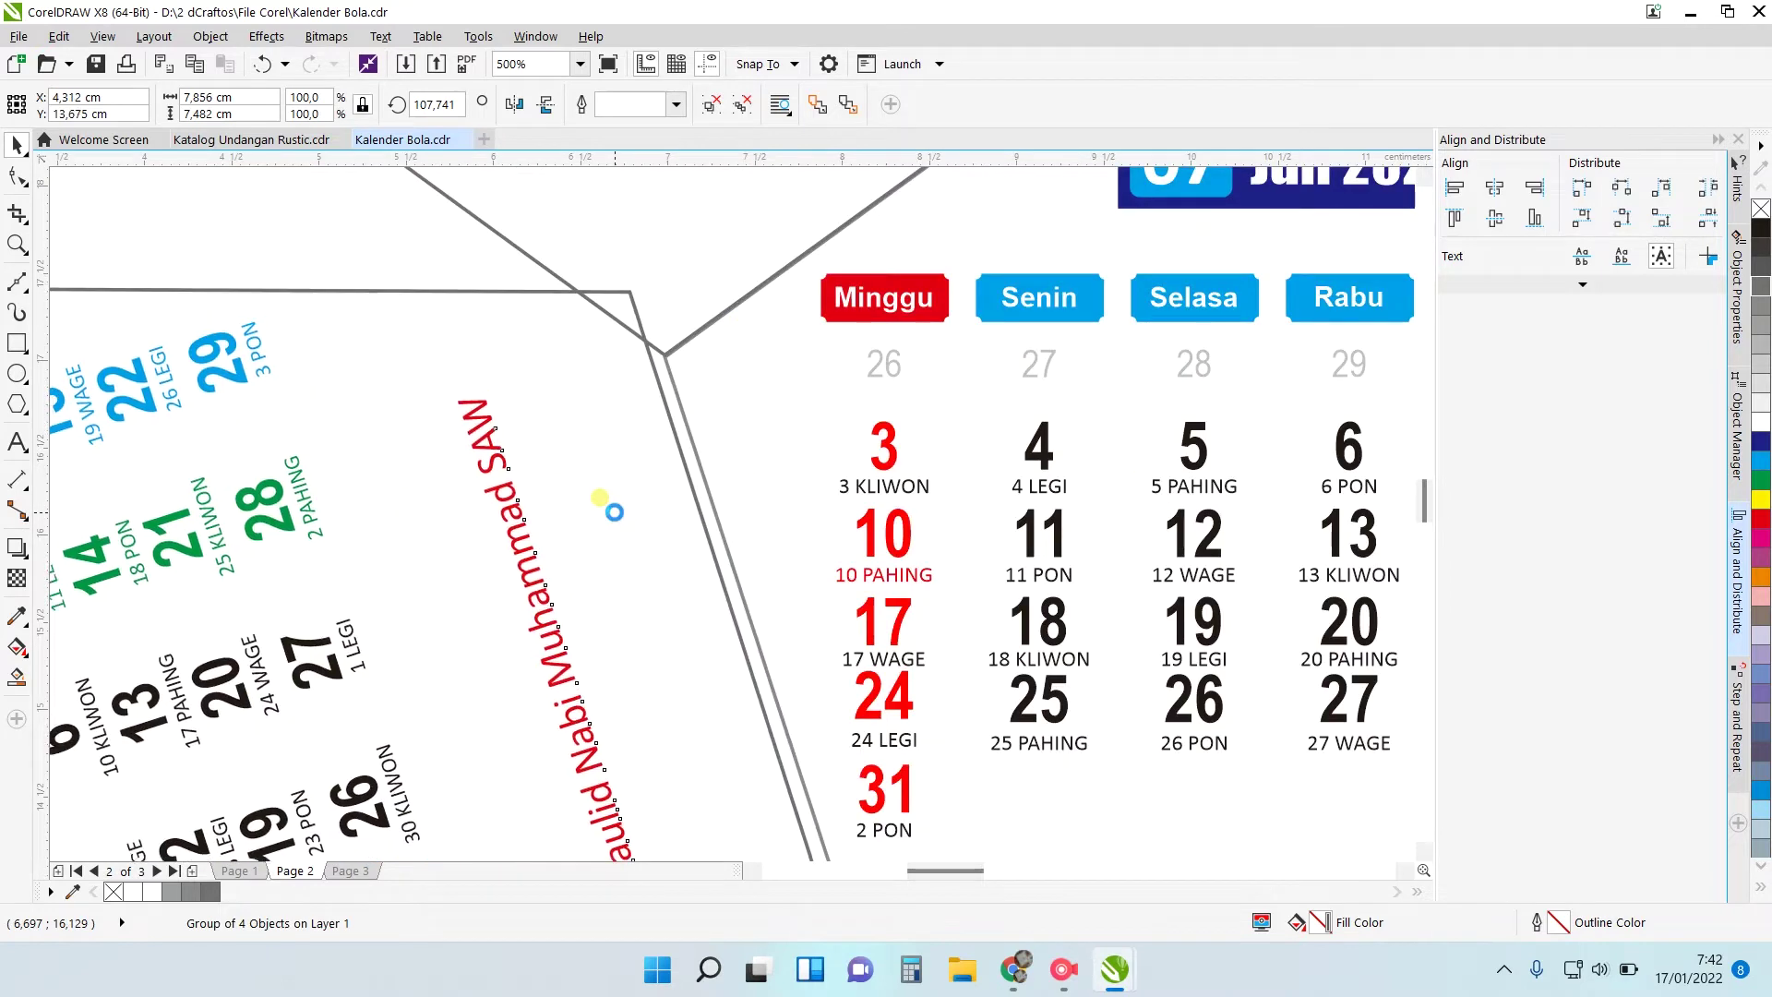
key(Right)
key(Down)
key(Down)
key(Down)
key(Down)
key(Down)
key(Down)
key(Down)
key(Down)
key(Down)
key(Down)
key(Right)
key(Right)
key(Right)
key(Right)
key(Right)
key(Right)
key(Right)
key(Right)
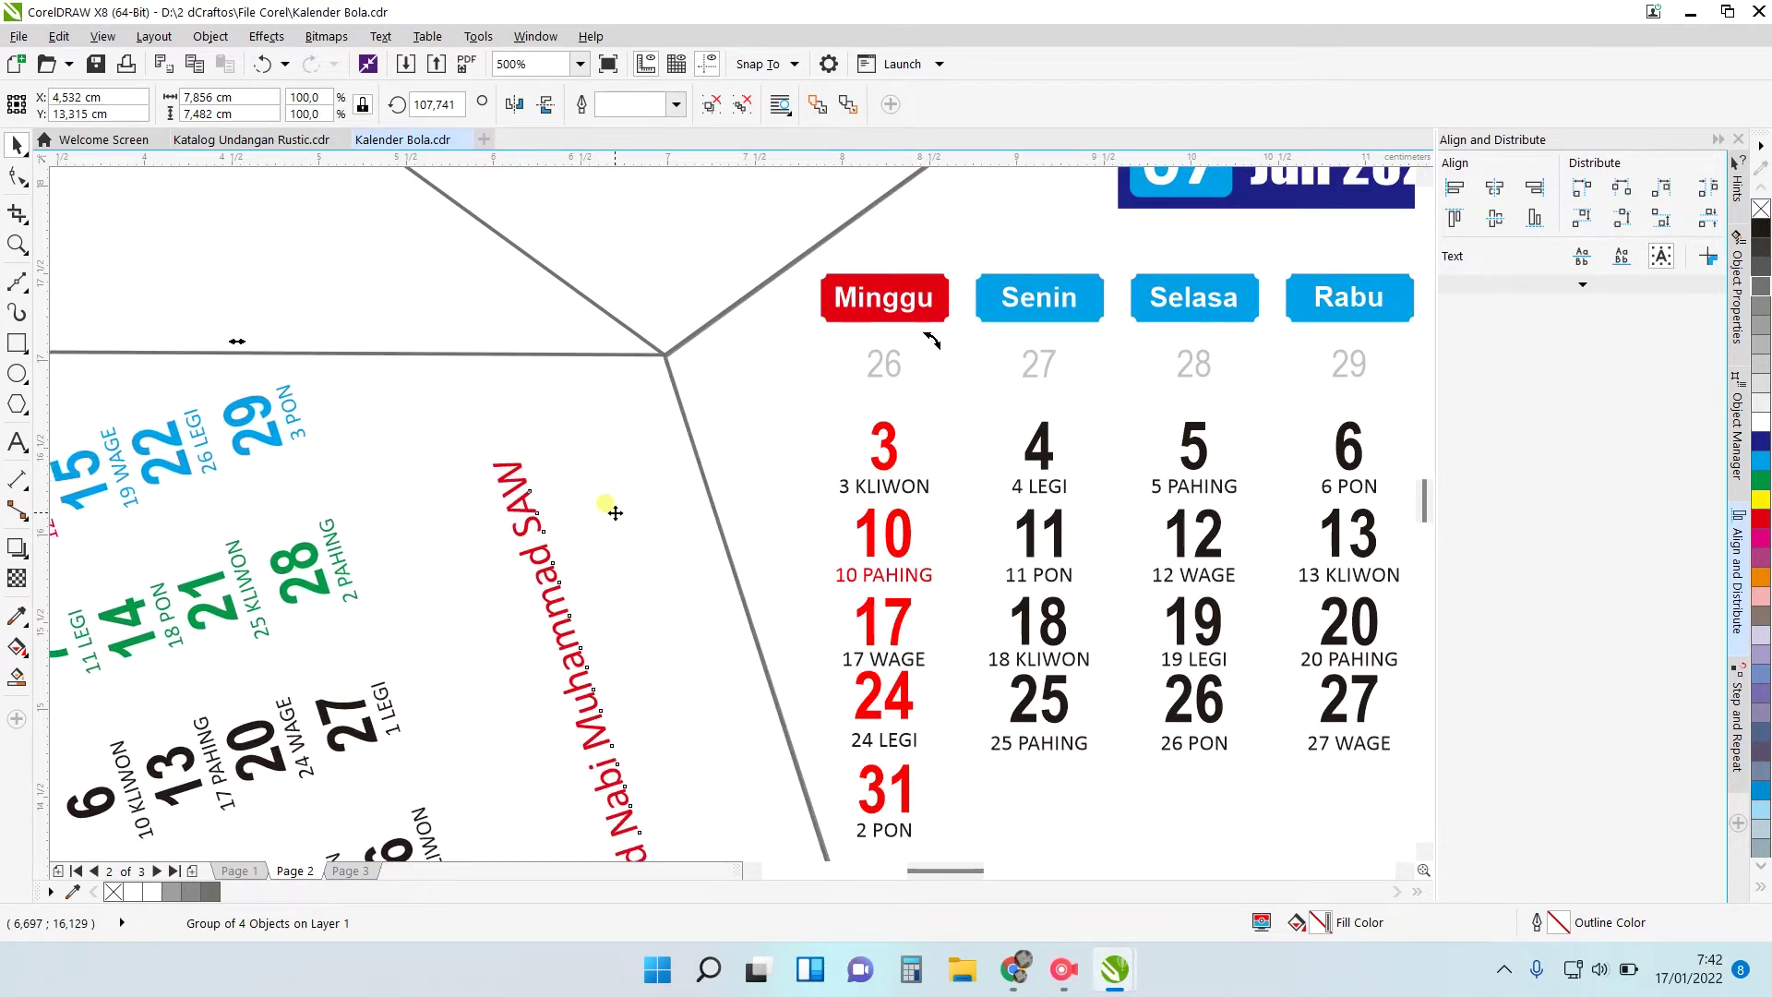
Move the November 2022 pentagon below Juli, rotate it to 180°, and centre it horizontally on the Juli pentagon.
scroll(585, 537, down, 3)
scroll(705, 715, up, 1)
drag(678, 688, 643, 550)
click(643, 550)
drag(526, 492, 792, 749)
shift+click(755, 468)
click(1496, 188)
Nudge the November 2022 pentagon down to bring its edge in line with Juli's bottom edge.
click(677, 570)
scroll(676, 569, up, 1)
key(Down)
key(Down)
key(Down)
key(Down)
key(Down)
key(Down)
key(Down)
key(Down)
key(Down)
key(Down)
key(Down)
key(Down)
key(Down)
key(Down)
key(Down)
key(Down)
key(Down)
key(Down)
key(Down)
key(Down)
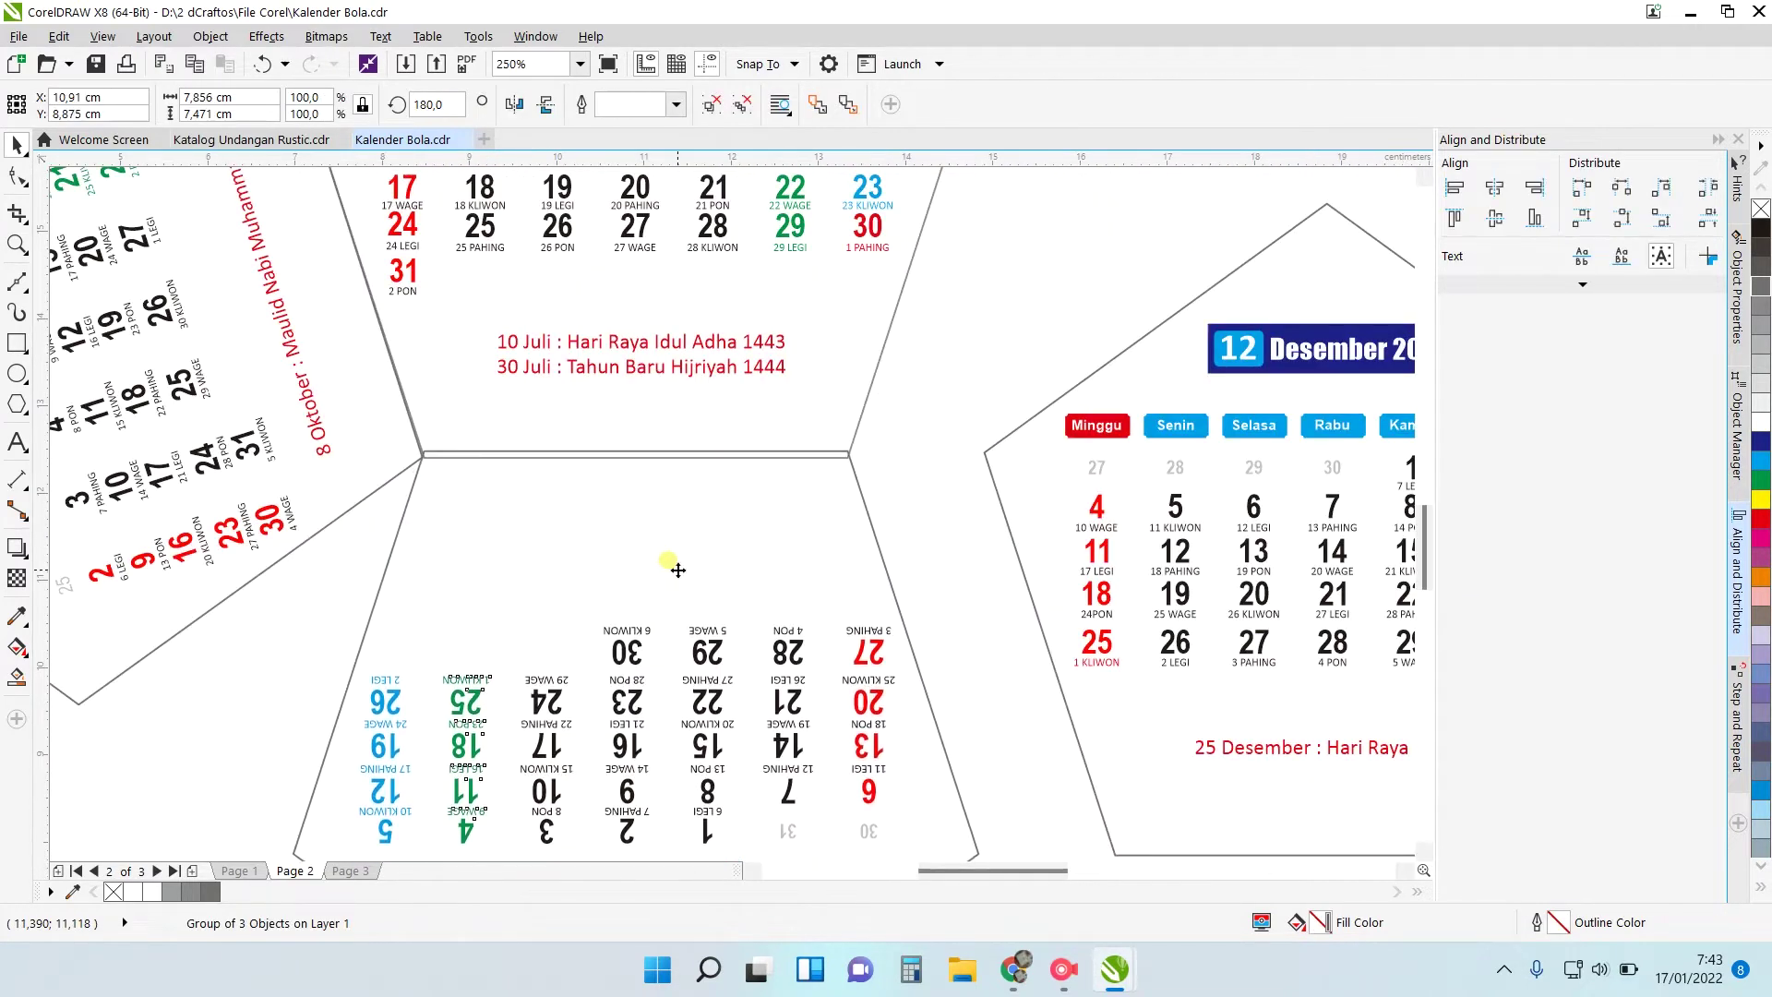
Rotate the Desember 2022 pentagon to about 252.08° and fit it alongside Juli's lower-right edge.
scroll(677, 570, down, 2)
drag(812, 349, 1123, 442)
scroll(886, 300, up, 2)
drag(1345, 833, 1335, 844)
key(Down)
key(Down)
key(Down)
key(Down)
key(Down)
key(Down)
key(Down)
key(Down)
key(Down)
key(Down)
key(Down)
key(Down)
key(Down)
drag(809, 348, 798, 403)
drag(1323, 228, 1329, 221)
scroll(752, 348, up, 4)
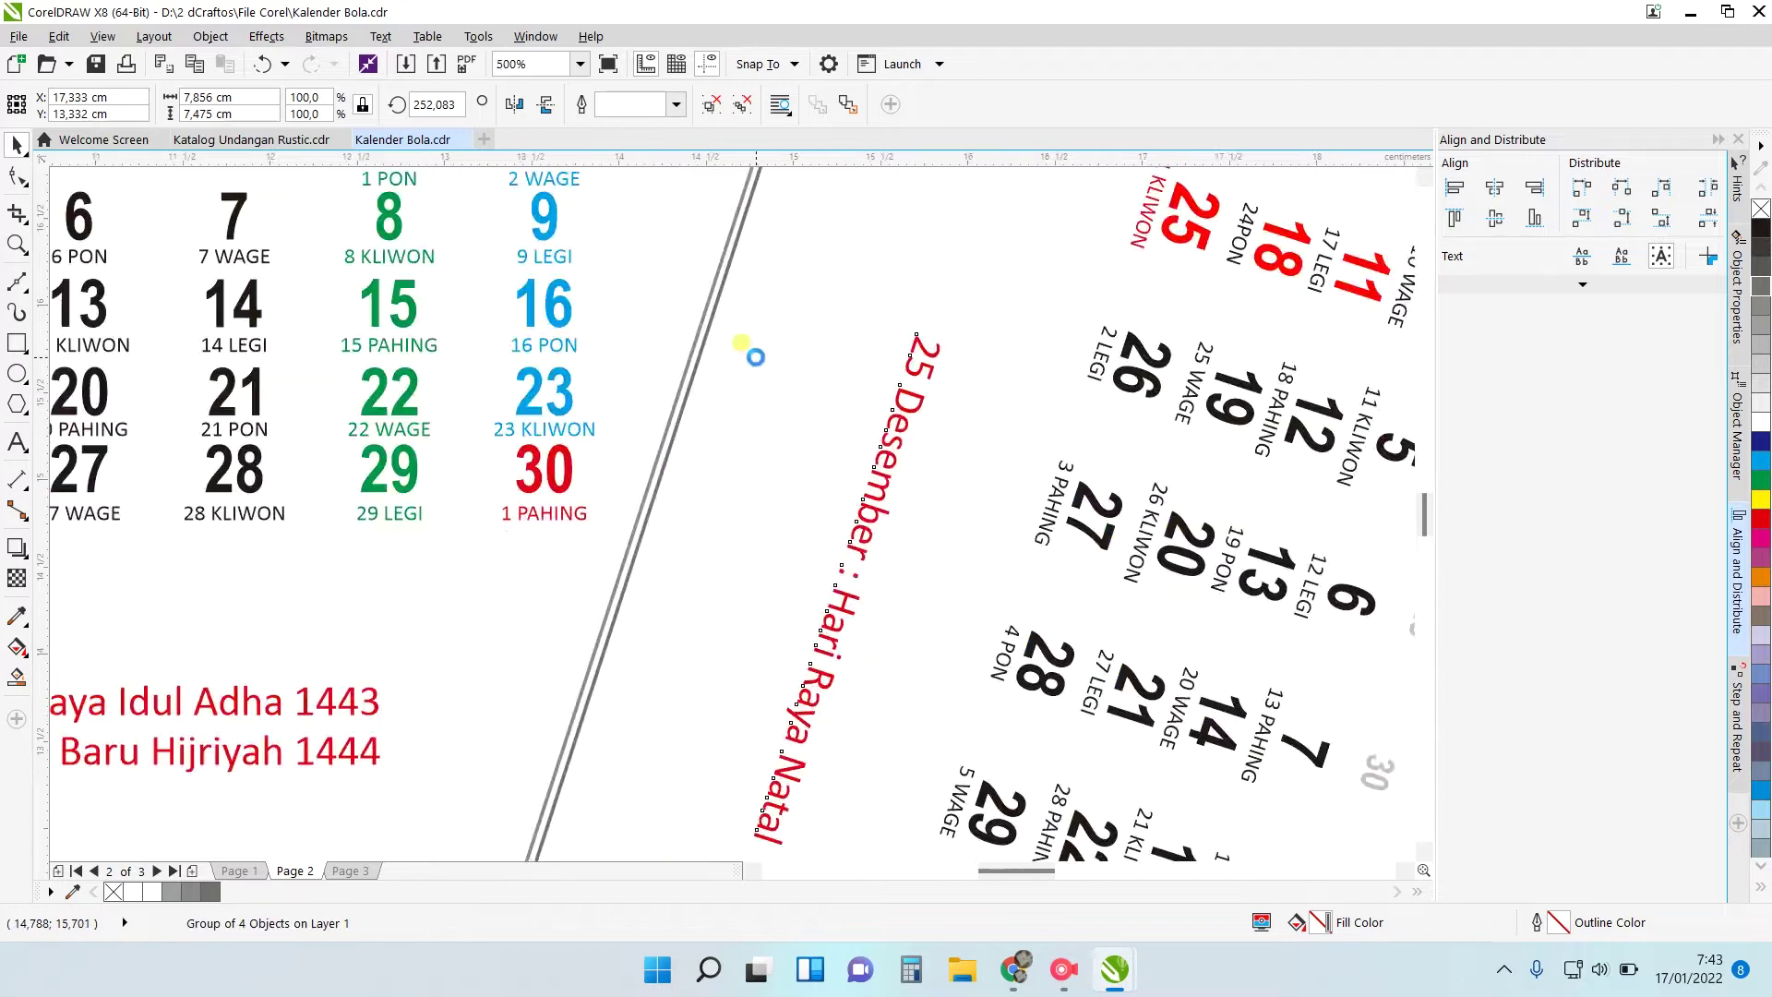
Select all six joined month pentagons from Juli to Desember and rotate them together by about 17.2°.
scroll(746, 441, down, 4)
click(866, 771)
drag(947, 774, 337, 202)
click(655, 466)
drag(888, 683, 901, 590)
drag(883, 667, 890, 659)
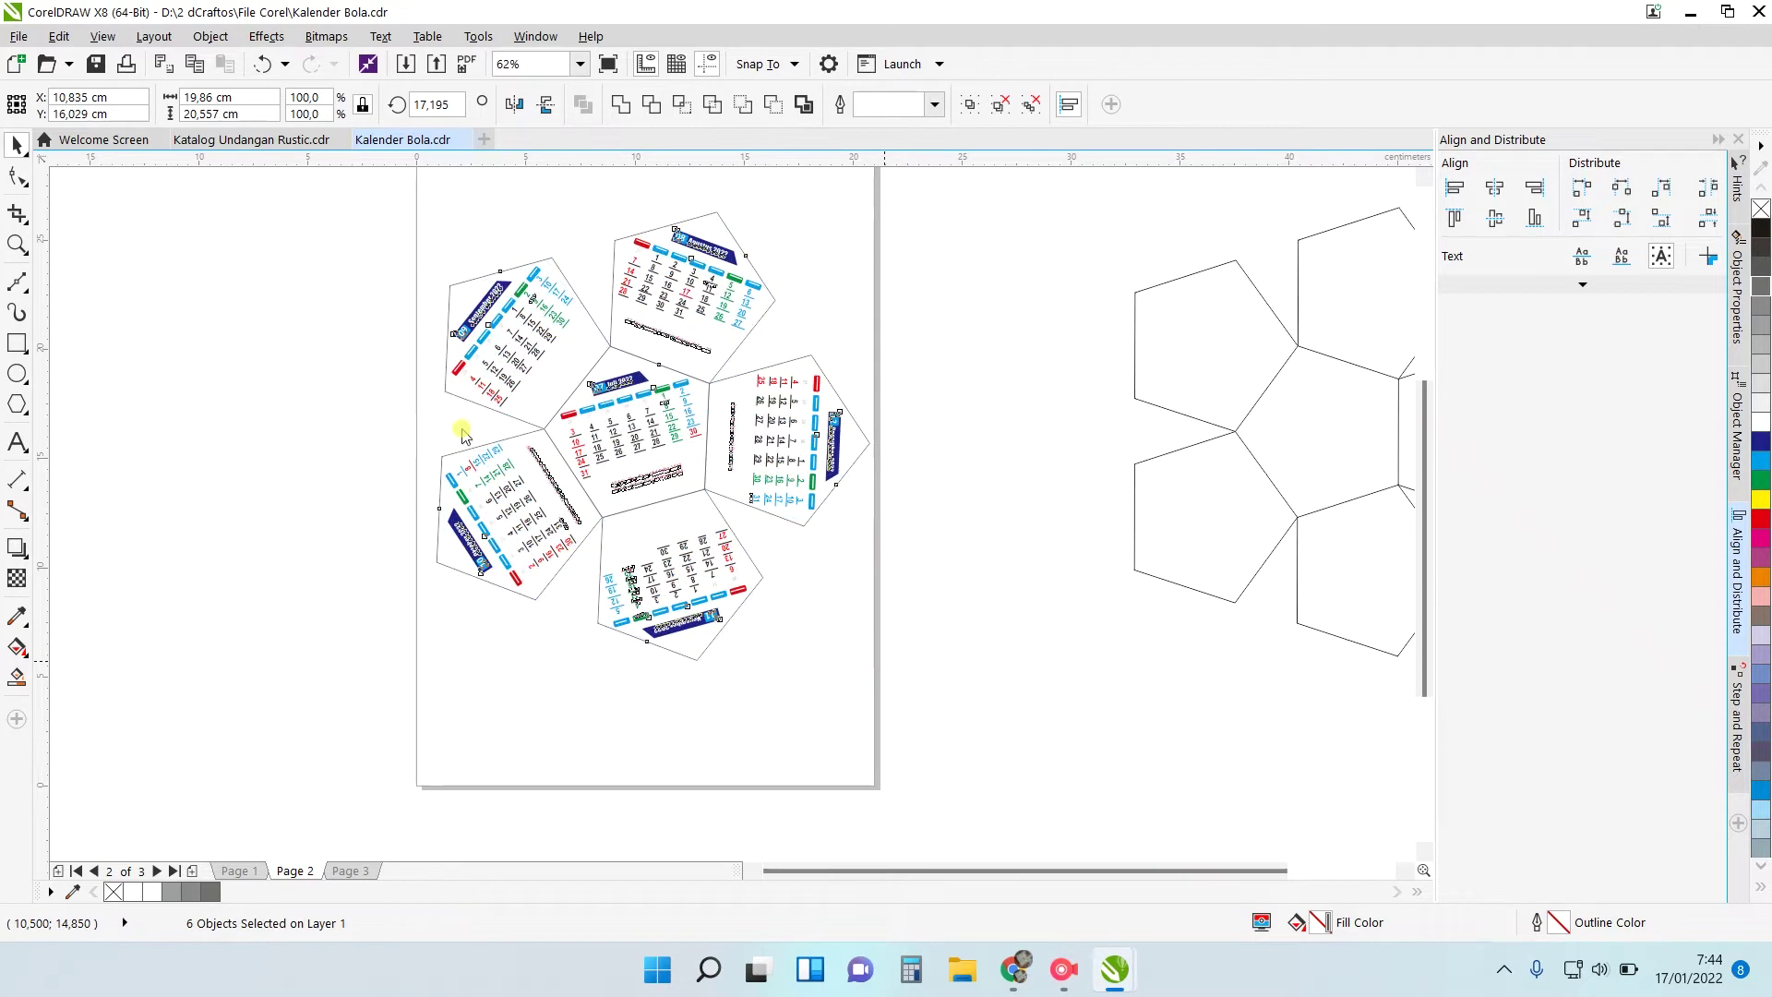
click(346, 356)
Draw a Bezier tab outline along the September 2022 pentagon's lower edge, facing Oktober.
scroll(347, 357, up, 1)
click(16, 283)
scroll(697, 514, up, 2)
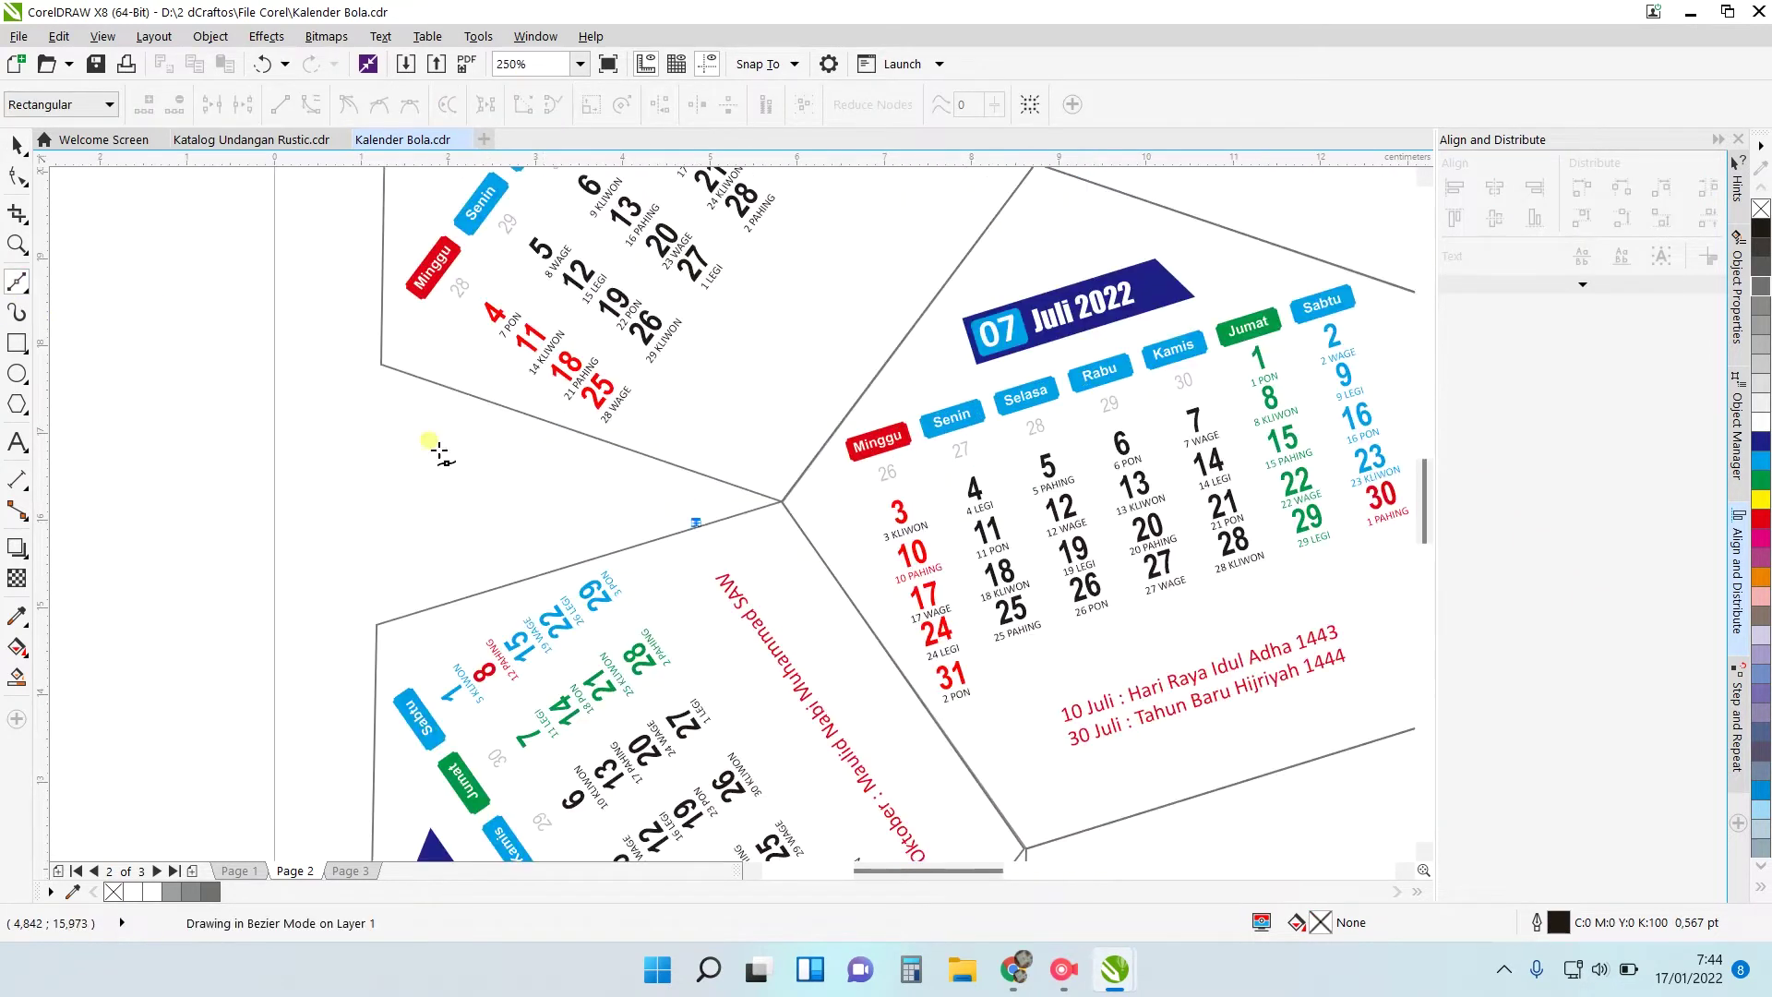
scroll(383, 364, down, 4)
Draw tab outlines along the Agustus pentagon's left edge and the Desember pentagon's upper edge.
scroll(729, 499, up, 6)
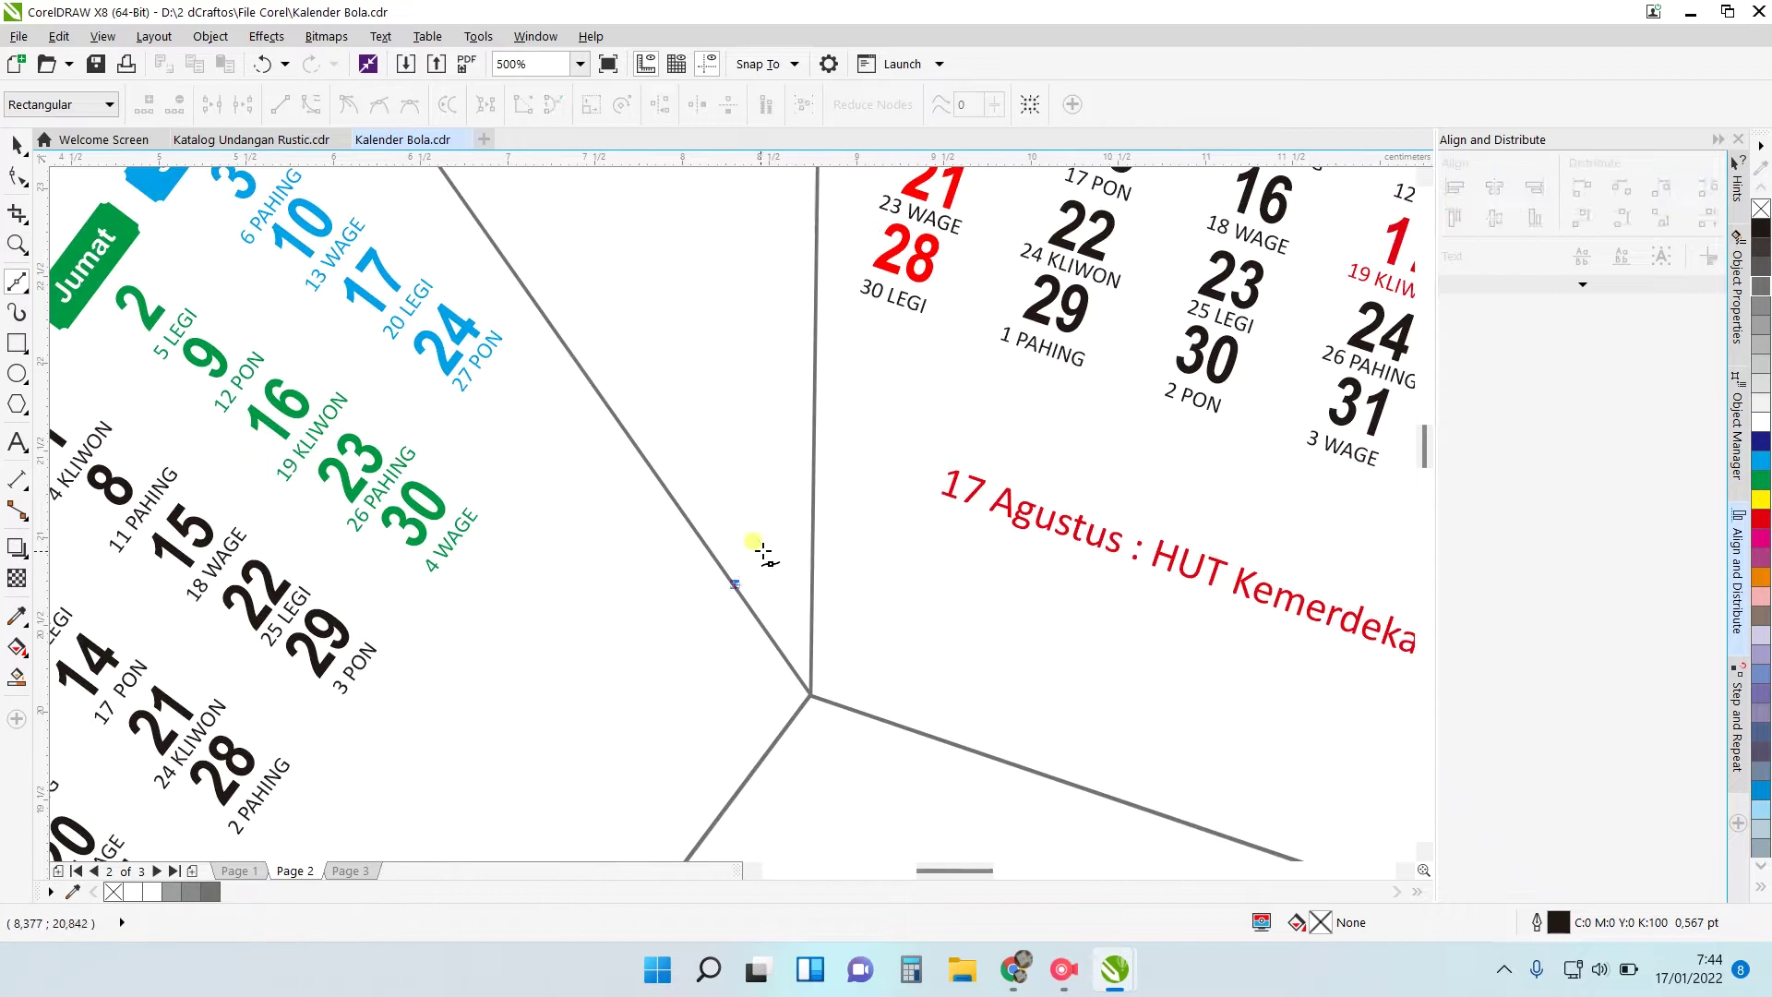
scroll(573, 447, down, 6)
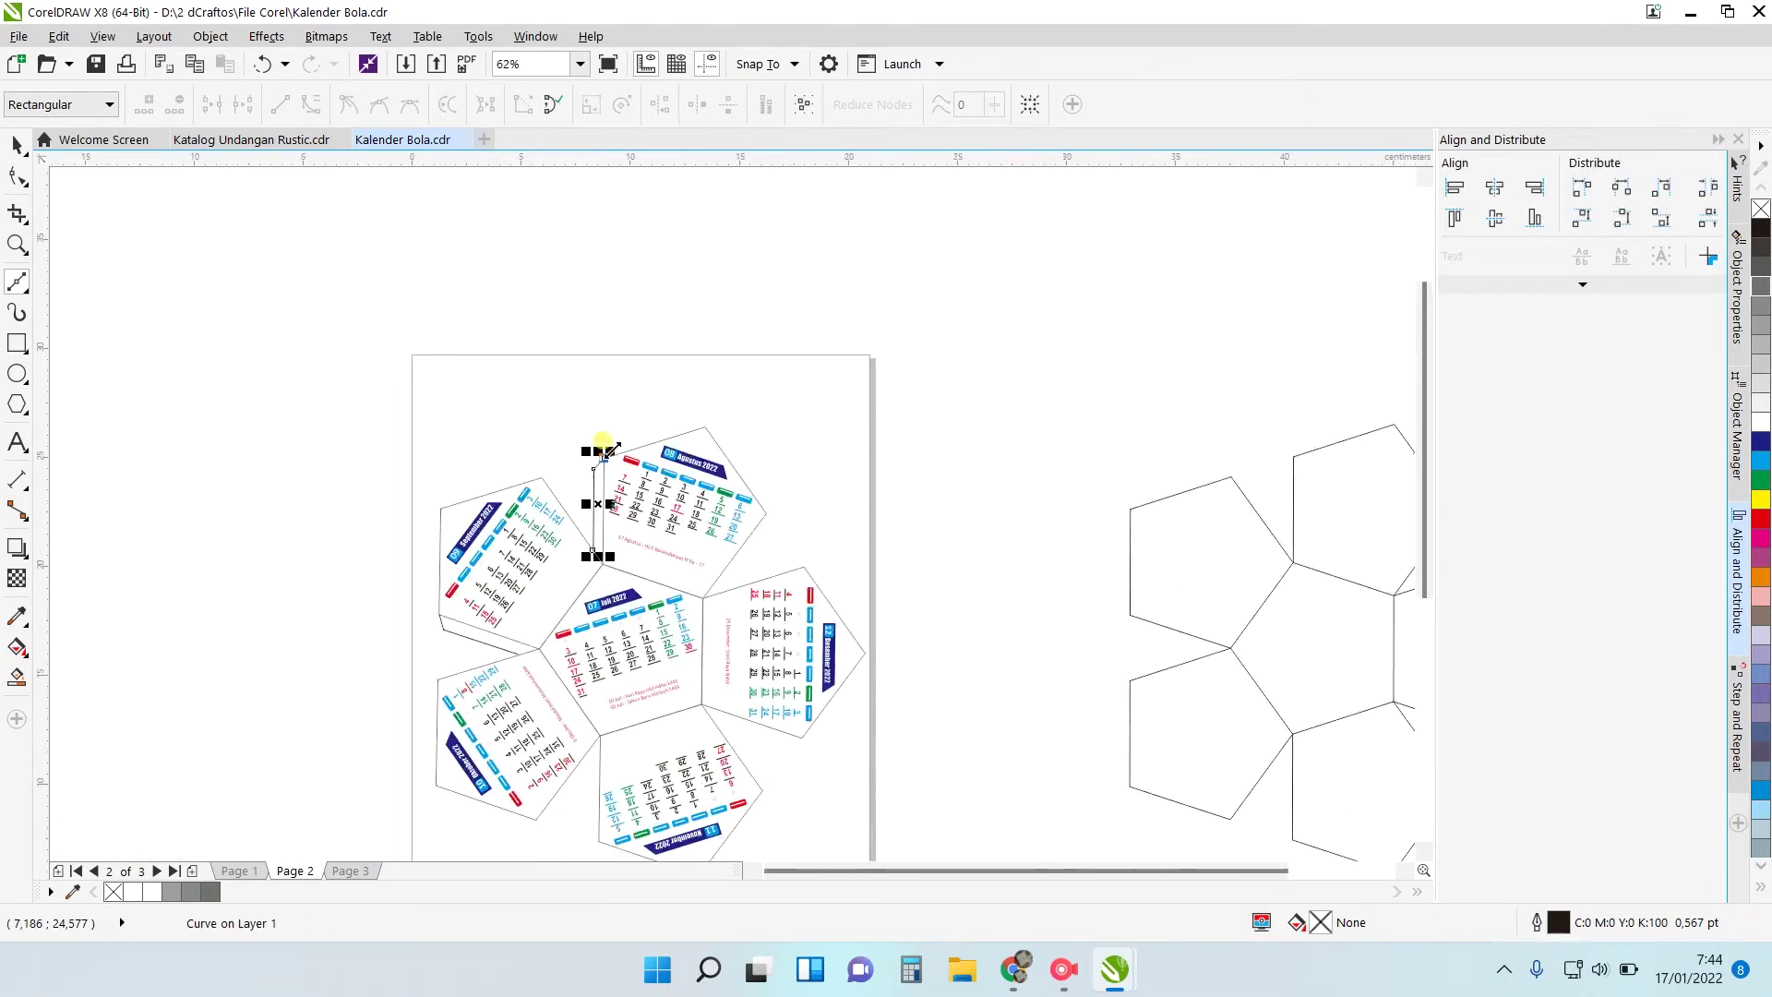
scroll(724, 561, up, 4)
scroll(663, 629, up, 2)
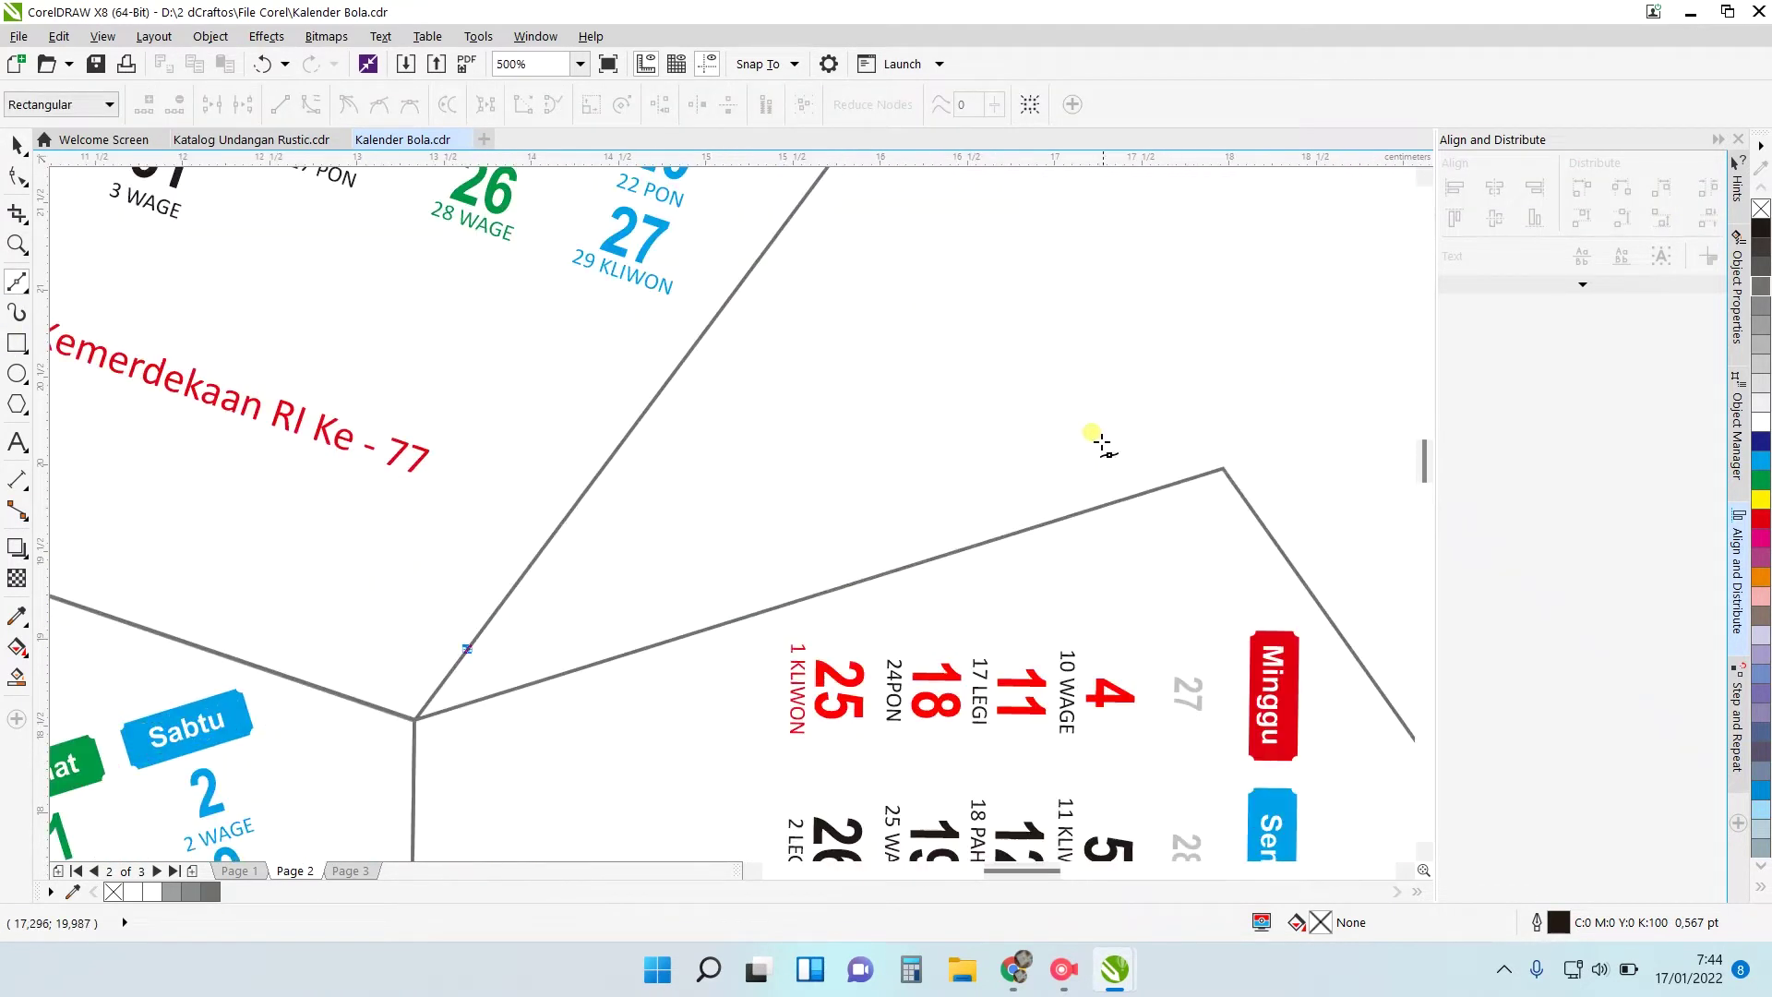
scroll(1223, 471, down, 6)
Delete the tab outline drawn along Desember's lower edge and draw one along November's upper-right edge instead.
scroll(810, 621, up, 4)
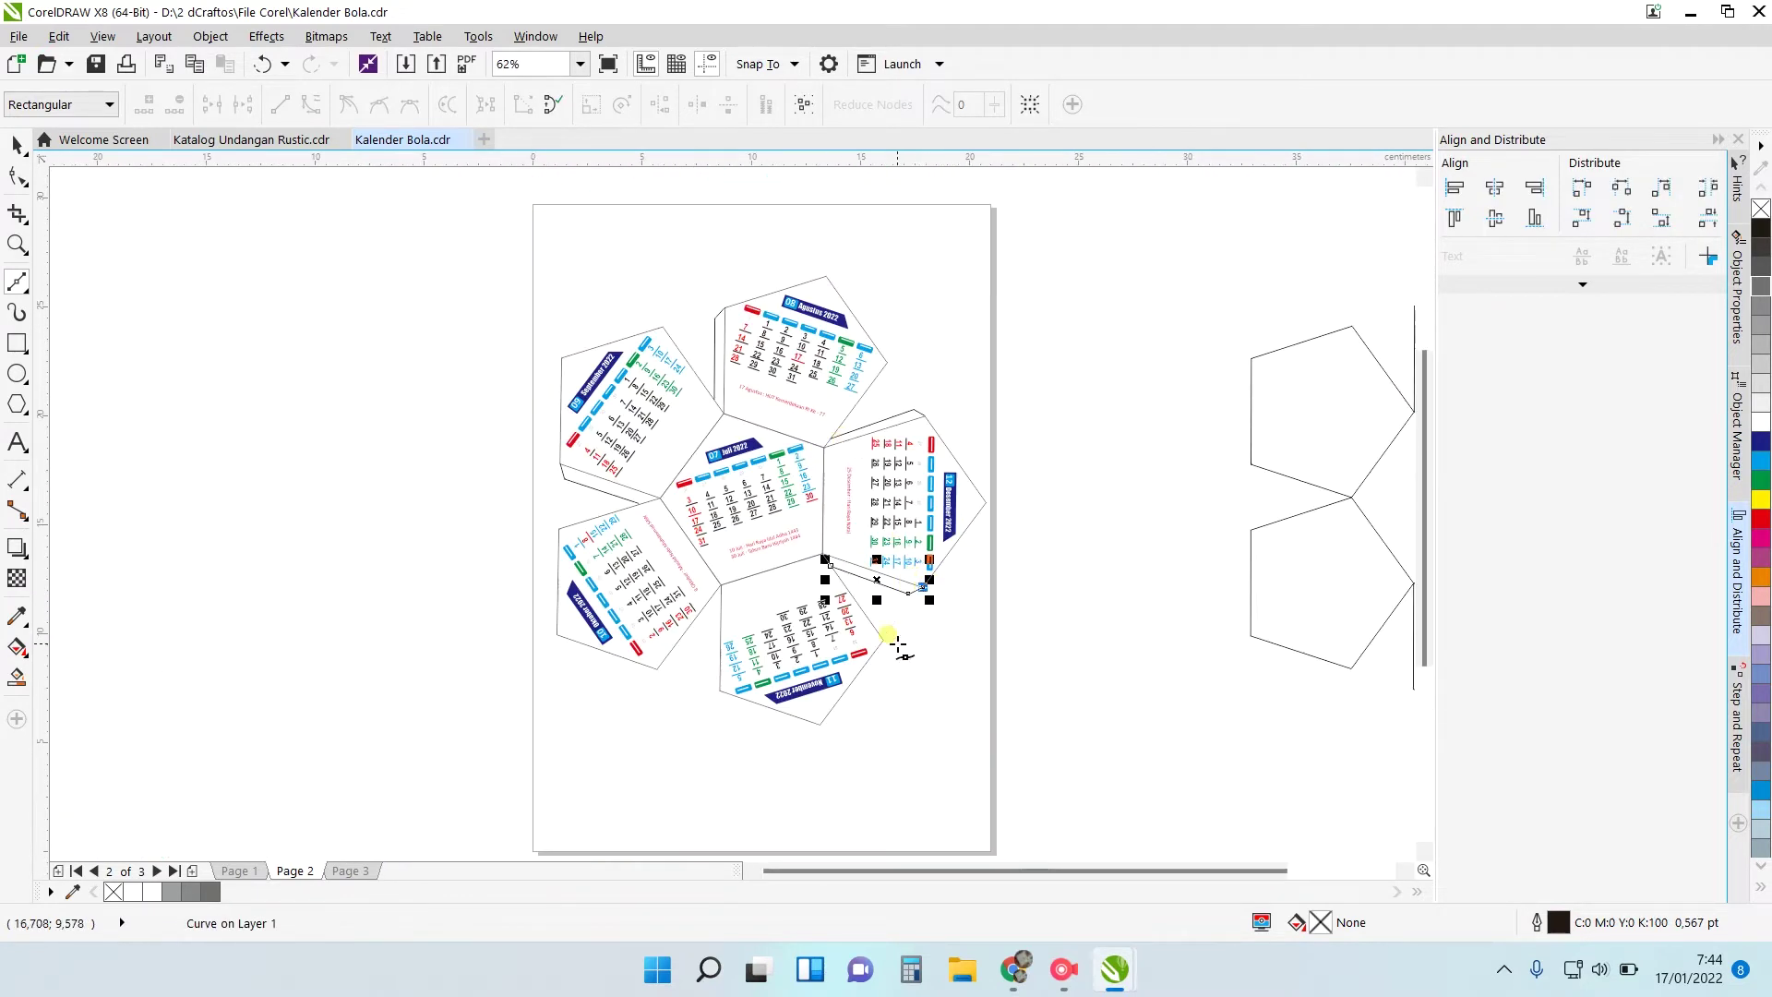
key(Delete)
scroll(821, 671, up, 1)
scroll(868, 472, up, 1)
click(850, 424)
click(1033, 685)
click(1028, 745)
scroll(1096, 511, down, 1)
Draw a three-point tab outline along the Oktober pentagon's lower-right edge, facing November.
scroll(912, 595, up, 2)
click(755, 367)
scroll(752, 475, down, 2)
scroll(593, 694, up, 2)
click(812, 428)
click(598, 716)
click(555, 716)
scroll(656, 692, down, 2)
click(17, 145)
click(114, 361)
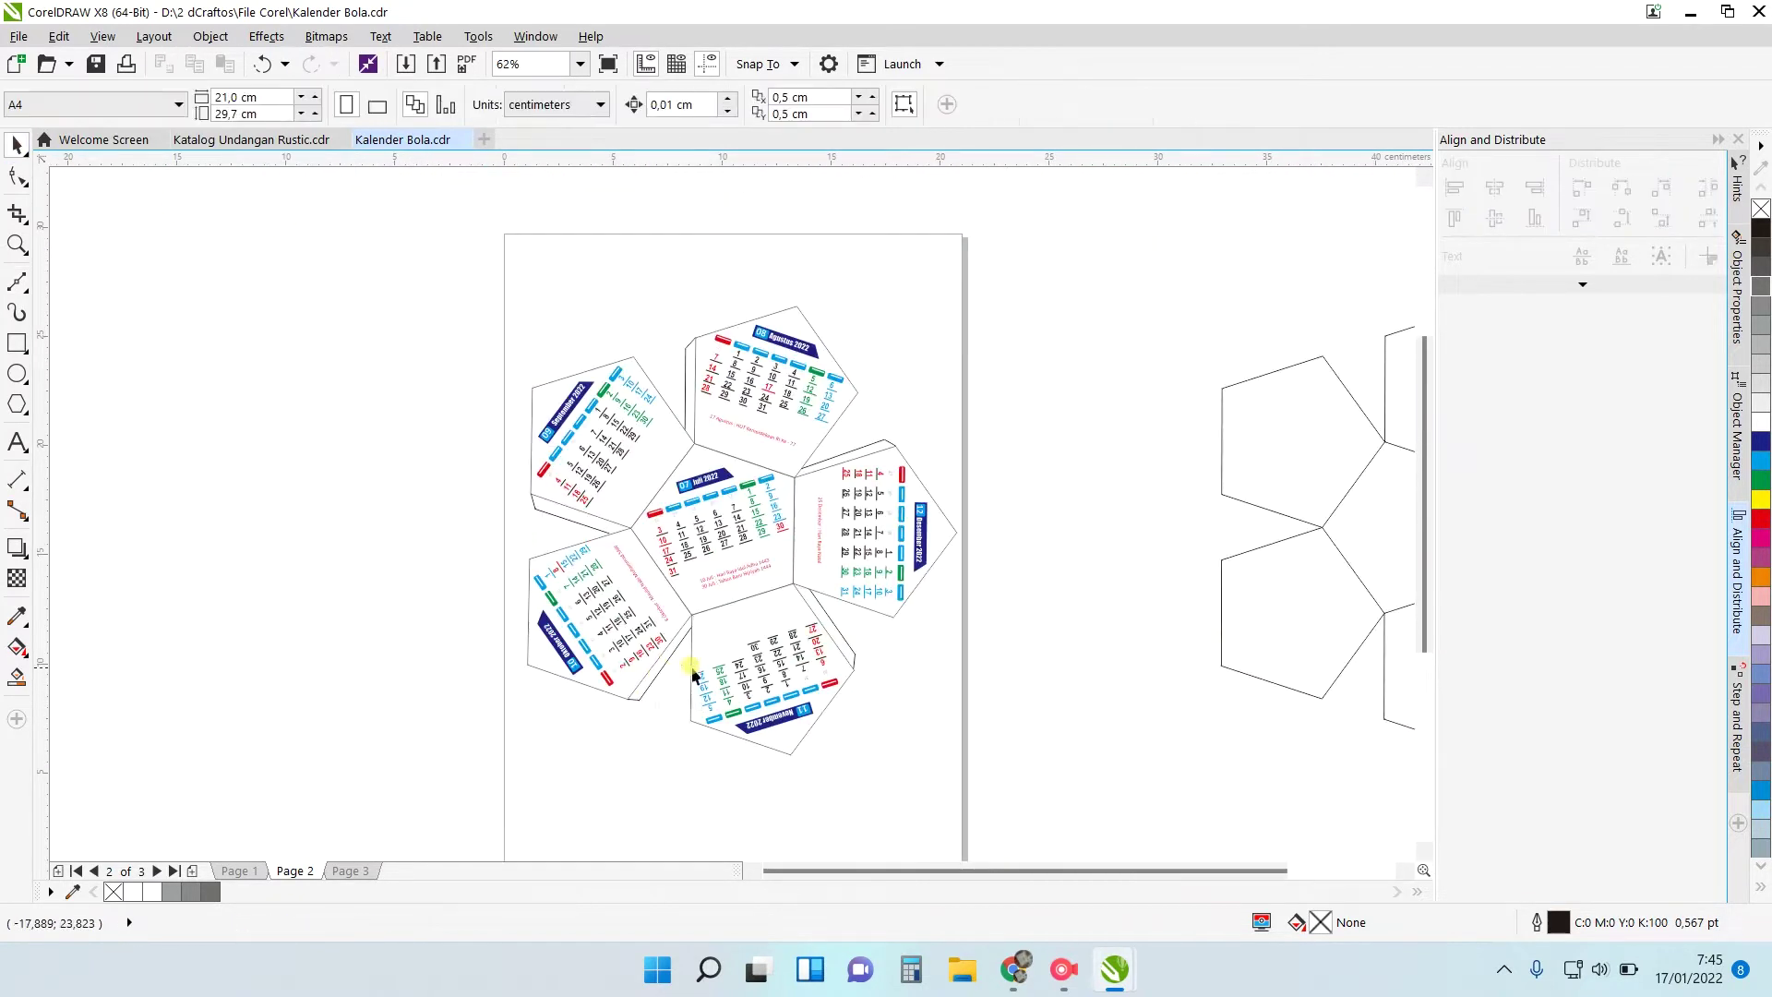
Move the nodes of the tab outline on Oktober's lower-right edge so it follows November's left edge instead.
scroll(691, 666, up, 3)
double_click(602, 474)
drag(702, 359, 709, 371)
scroll(713, 375, down, 3)
scroll(707, 415, up, 1)
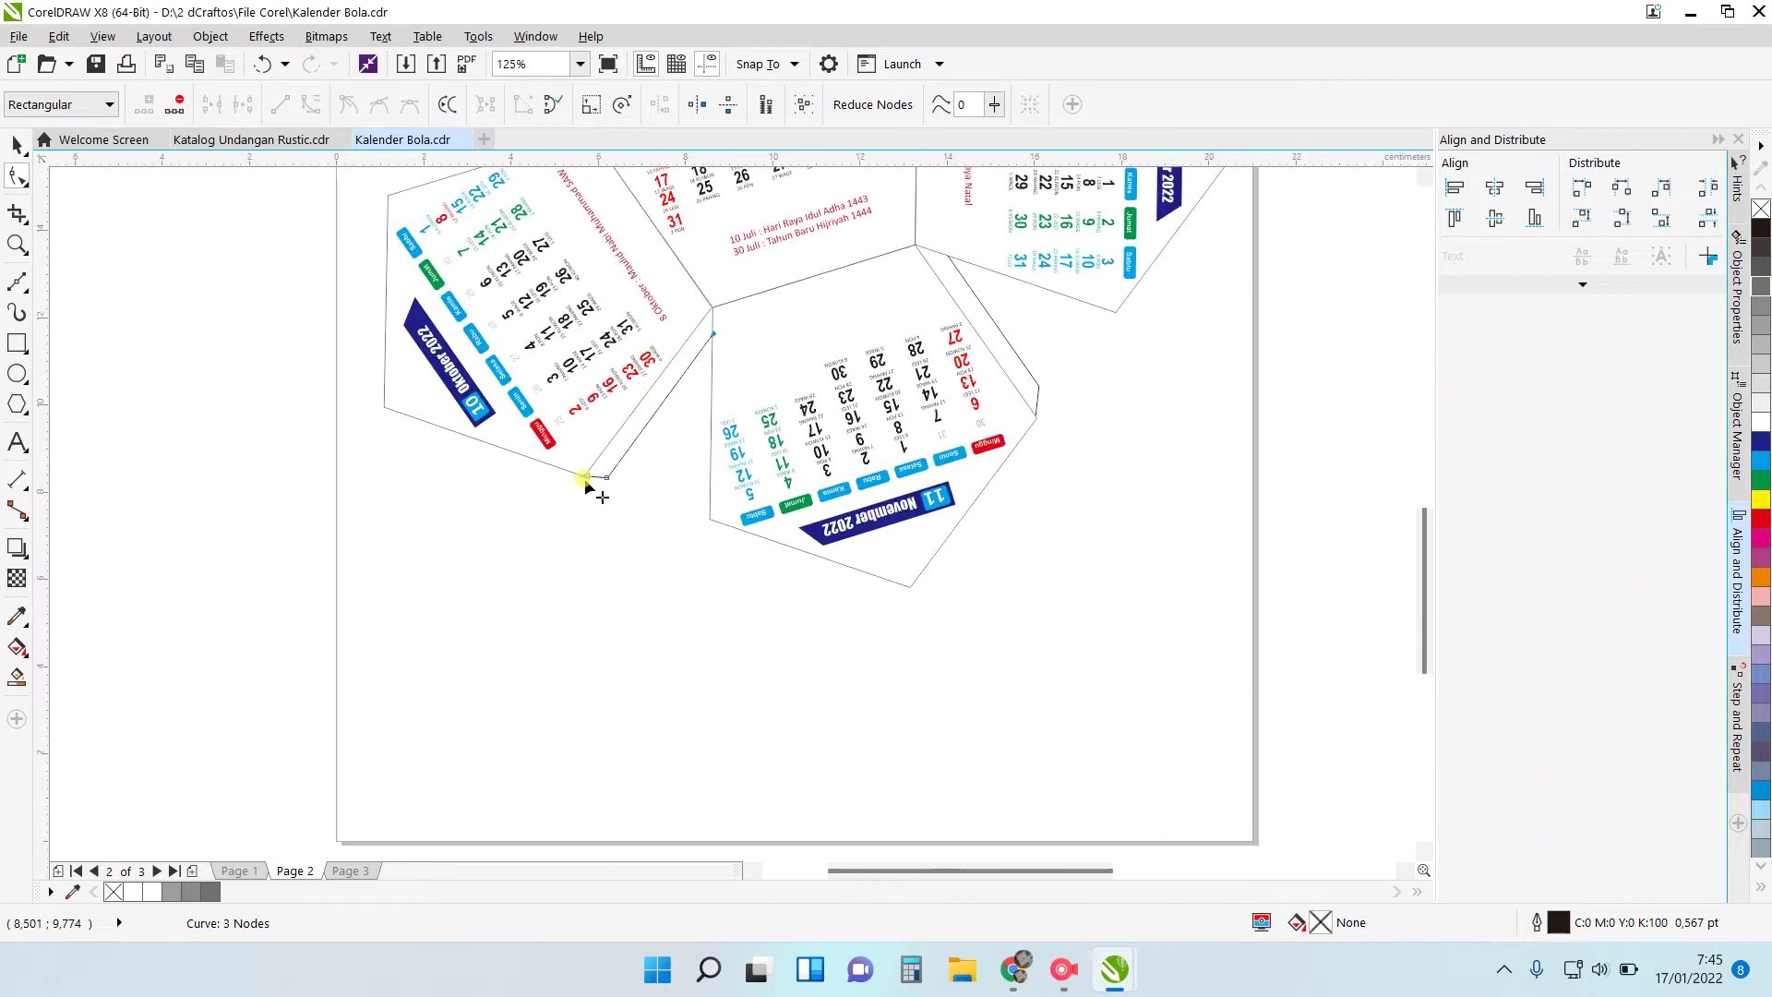
drag(606, 477, 684, 503)
scroll(712, 336, up, 2)
drag(694, 295, 694, 297)
drag(671, 650, 718, 684)
double_click(712, 567)
drag(711, 567, 677, 642)
scroll(704, 293, up, 1)
scroll(684, 304, down, 6)
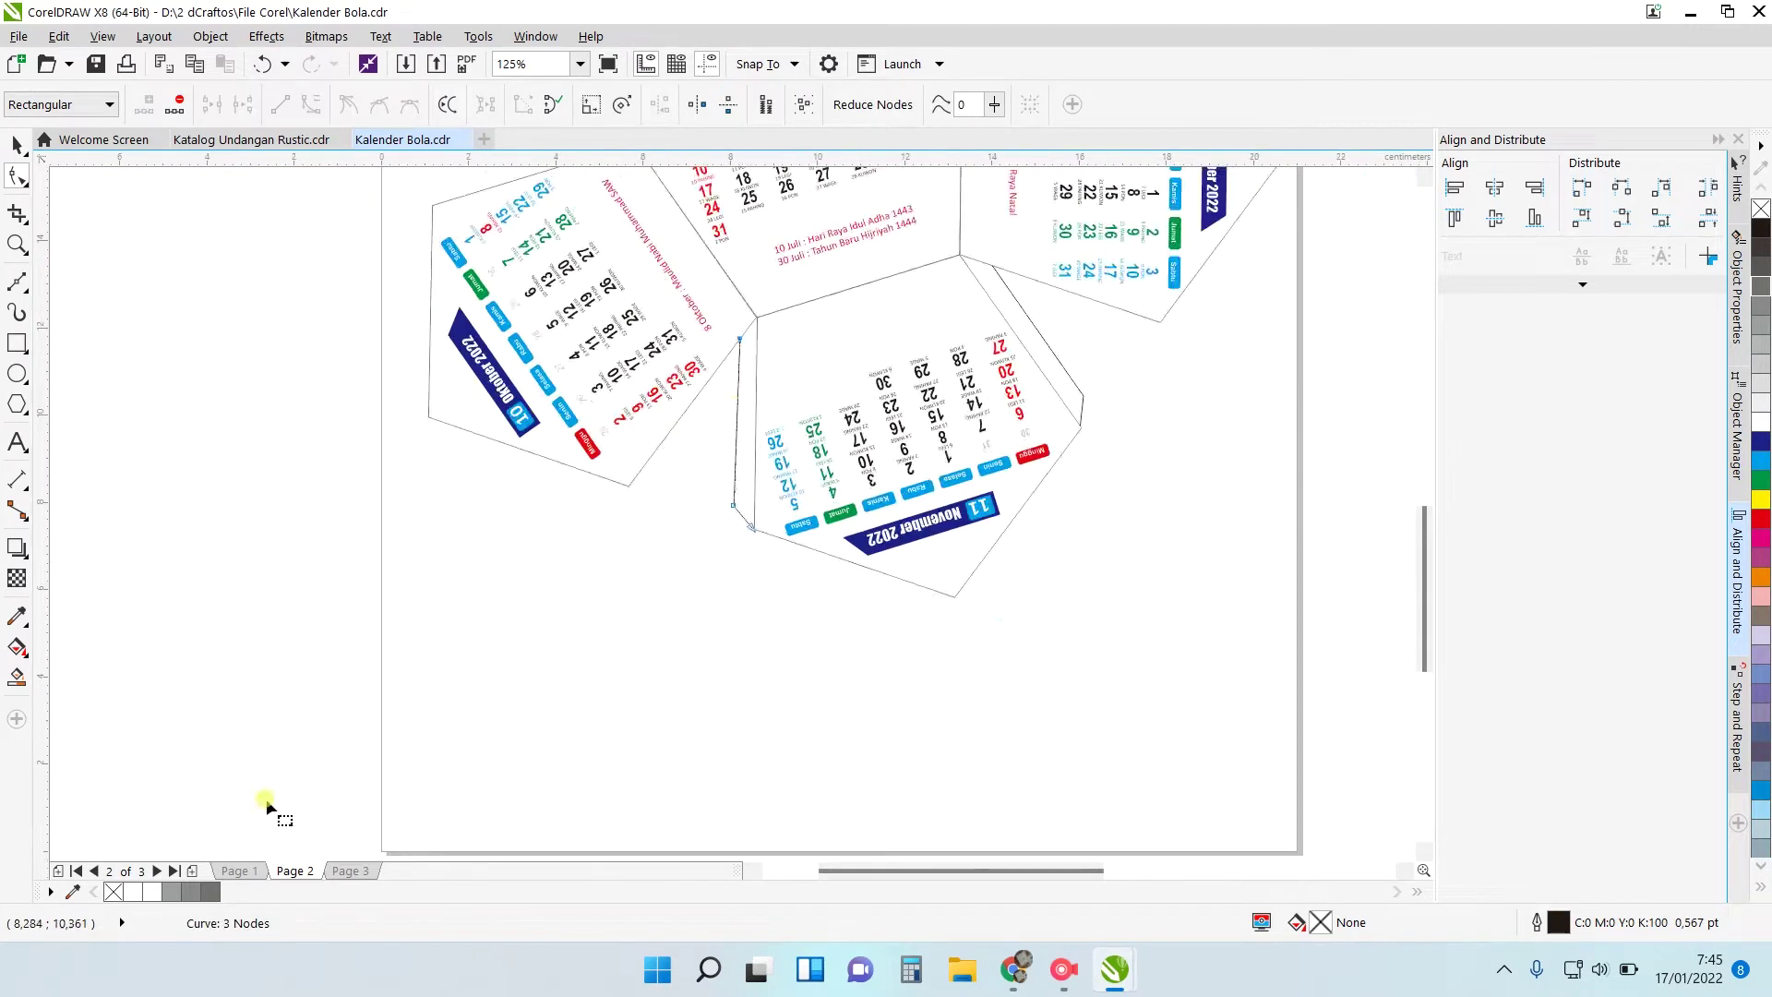
On page 1, edit the Juni 2022 outline's nodes to remove the tab along its upper-right edge.
scroll(735, 526, up, 2)
click(809, 574)
drag(810, 576, 716, 453)
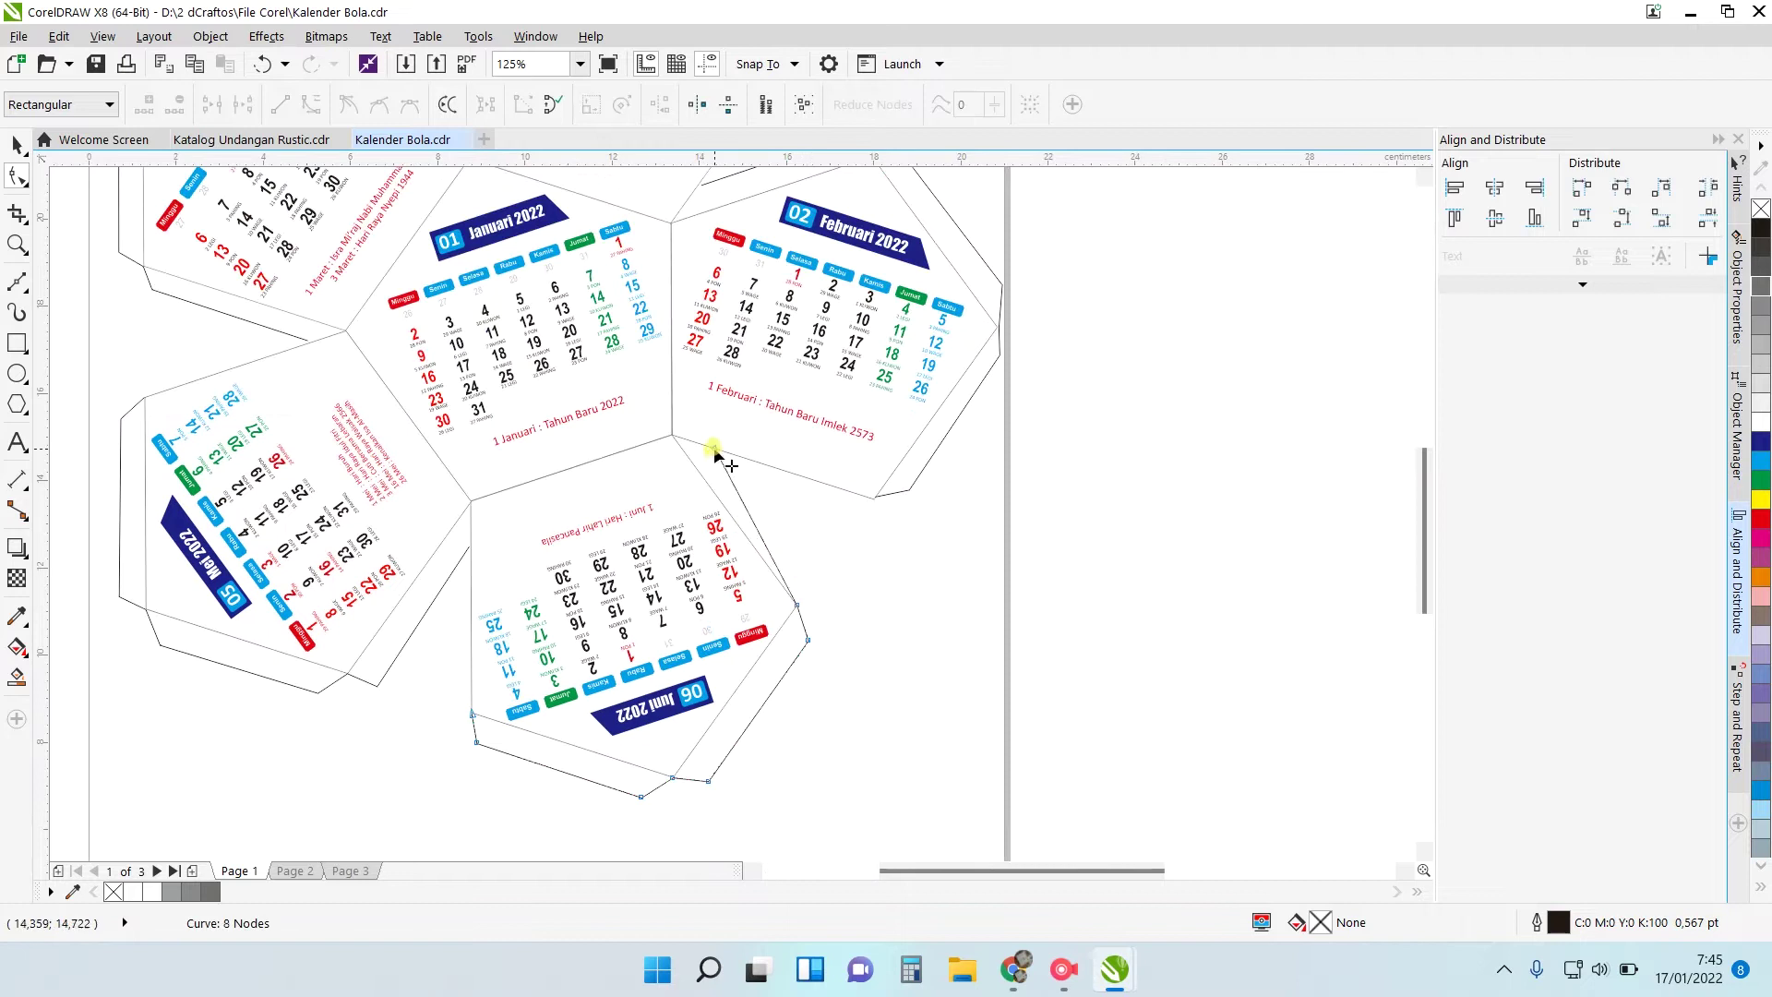
Draw a tab outline along the Februari 2022 pentagon's lower edge and adjust its nodes.
click(19, 282)
scroll(712, 459, up, 1)
click(669, 464)
click(969, 572)
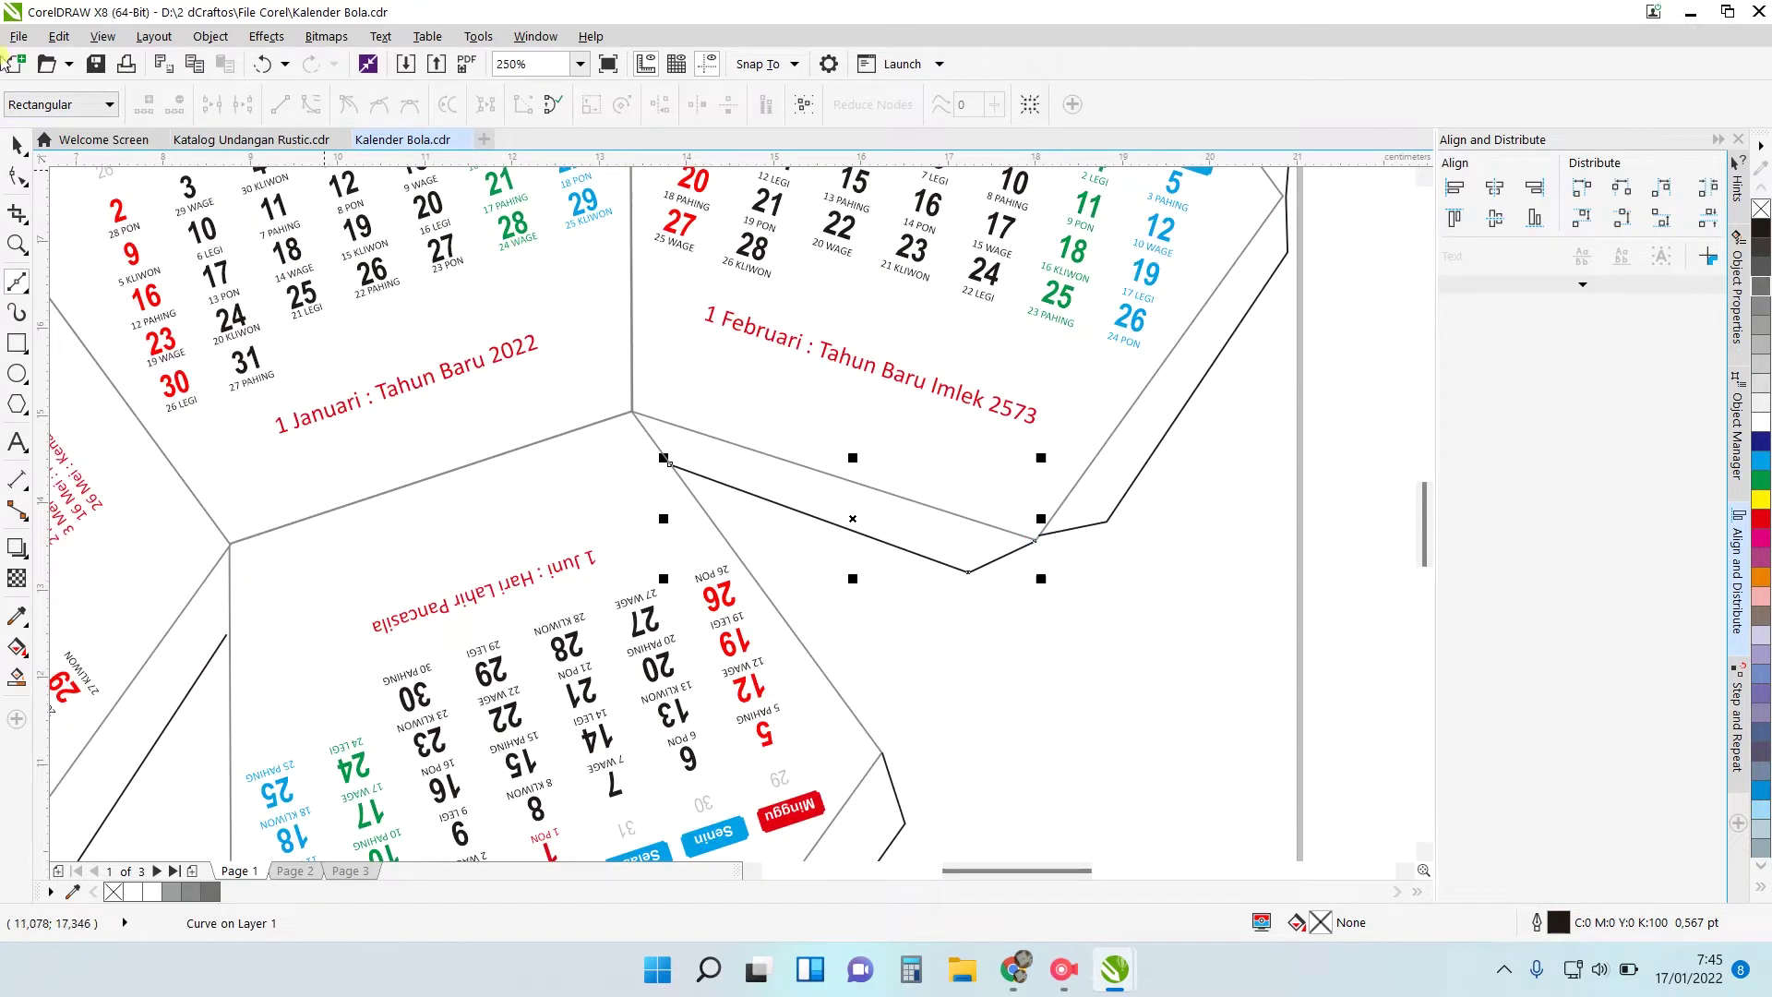
scroll(1047, 545, up, 2)
drag(1048, 545, 926, 594)
scroll(932, 595, down, 4)
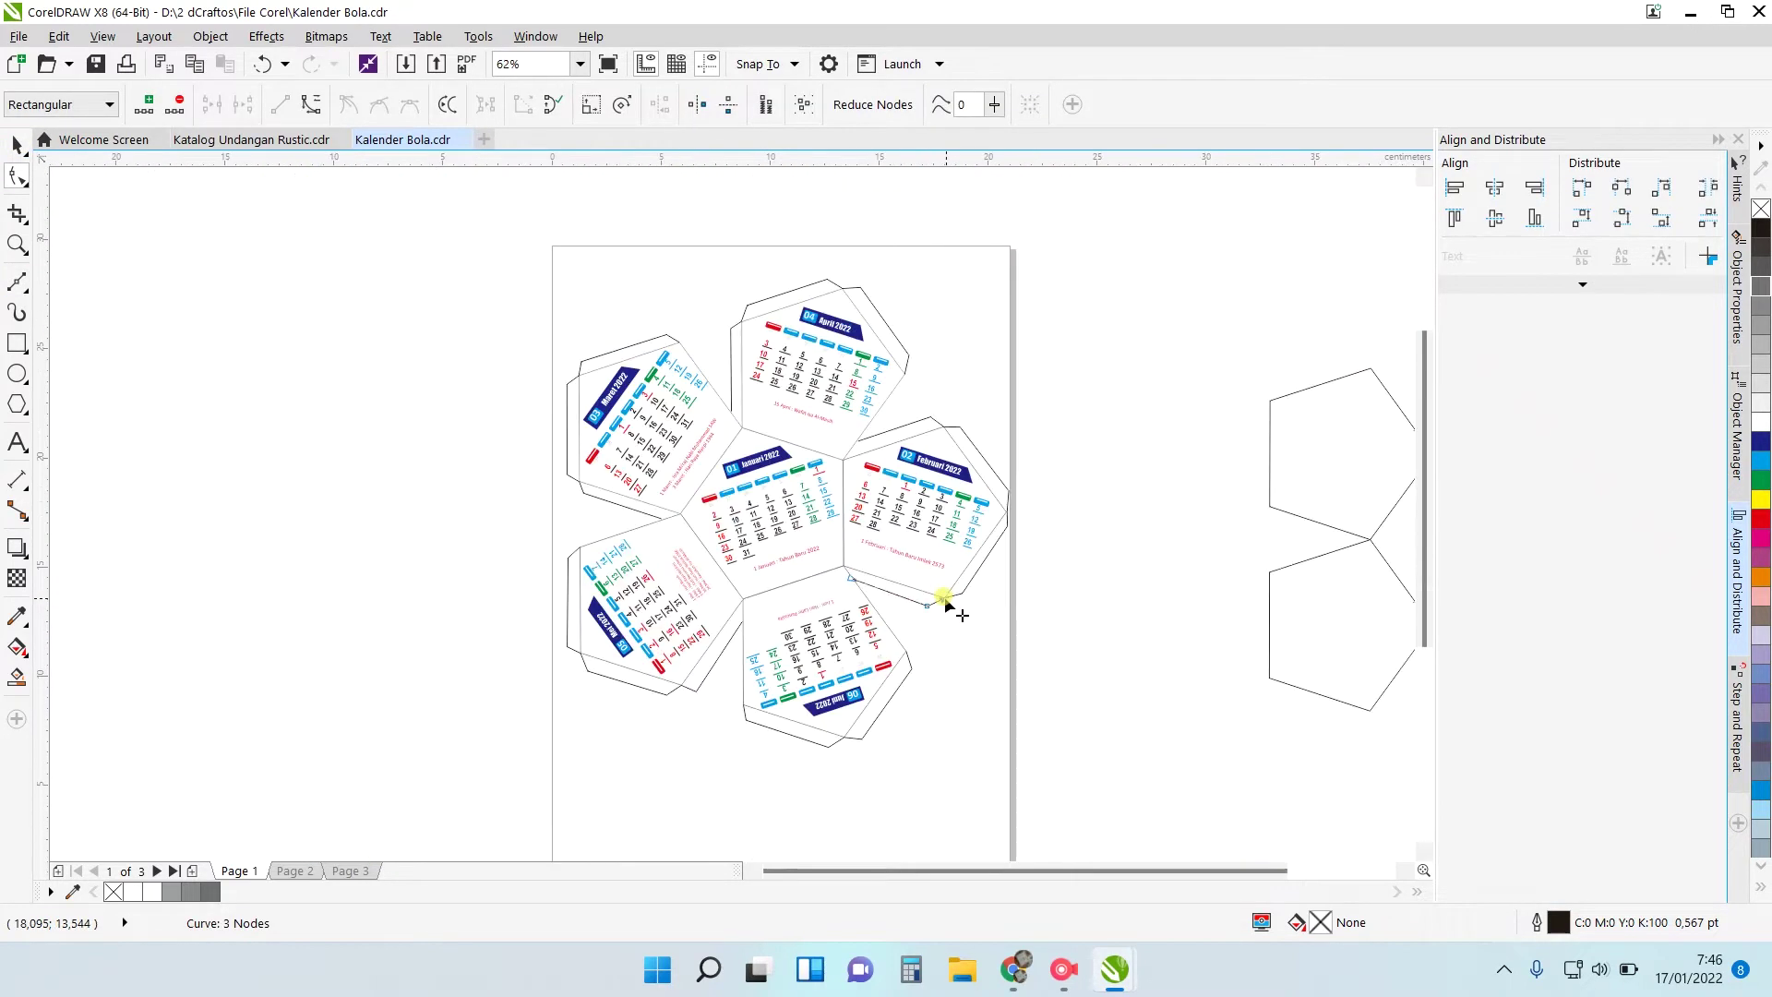
click(13, 143)
click(261, 305)
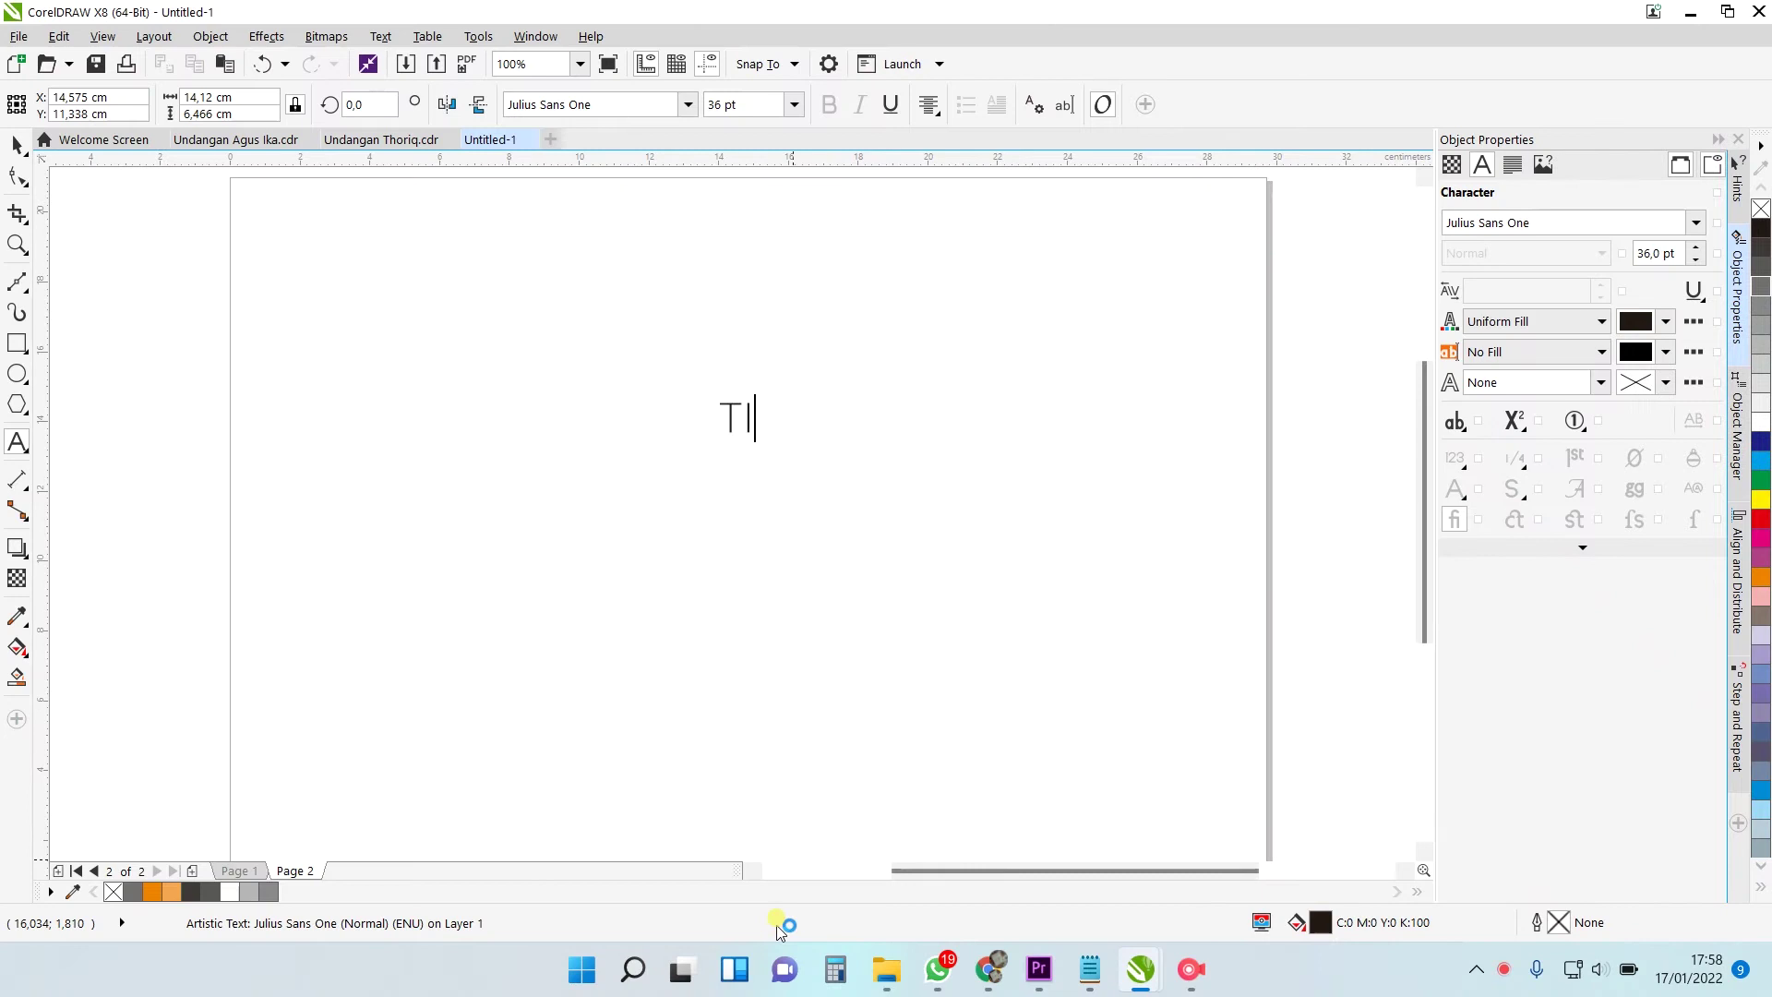
In the Untitled-1 document, write the centred lines "TINGGAL KITA CETAK", "BISA PAKAI KERTAS FOTO", "KERTAS BC" and "ATAU KERTAS KRAFT".
text(KITA CETAK)
key(Return)
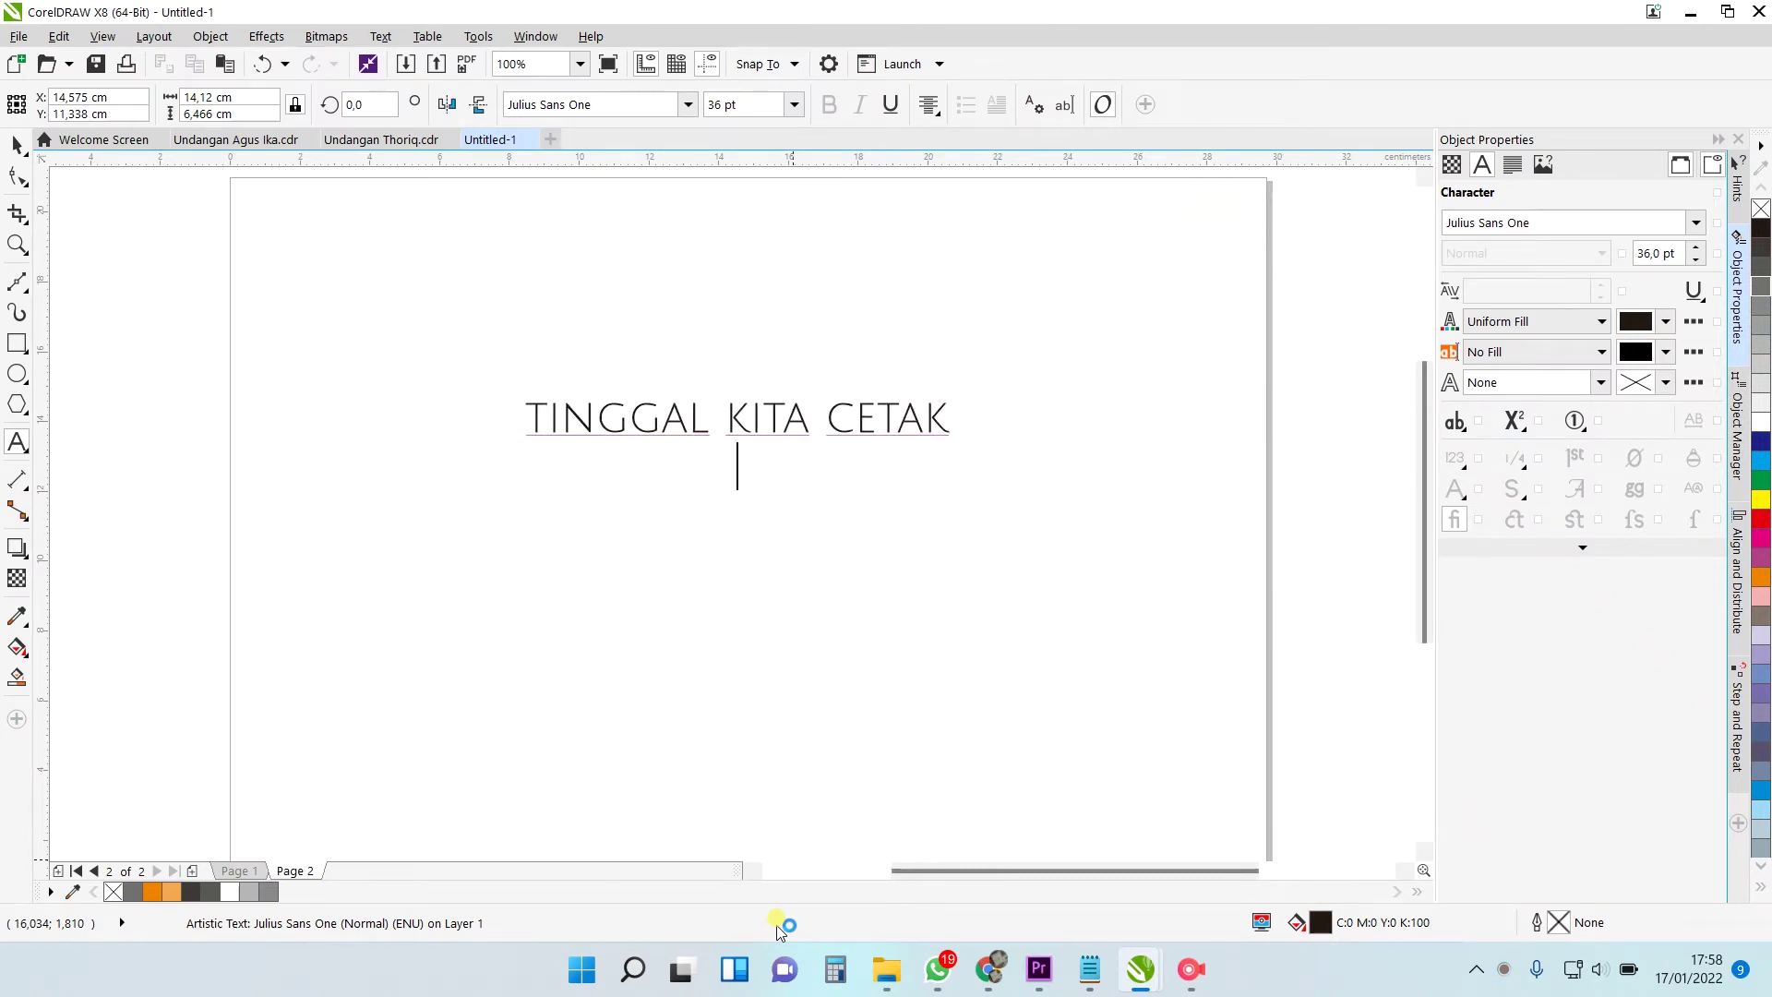
text(BISA PAKAI KERTAS FOTO)
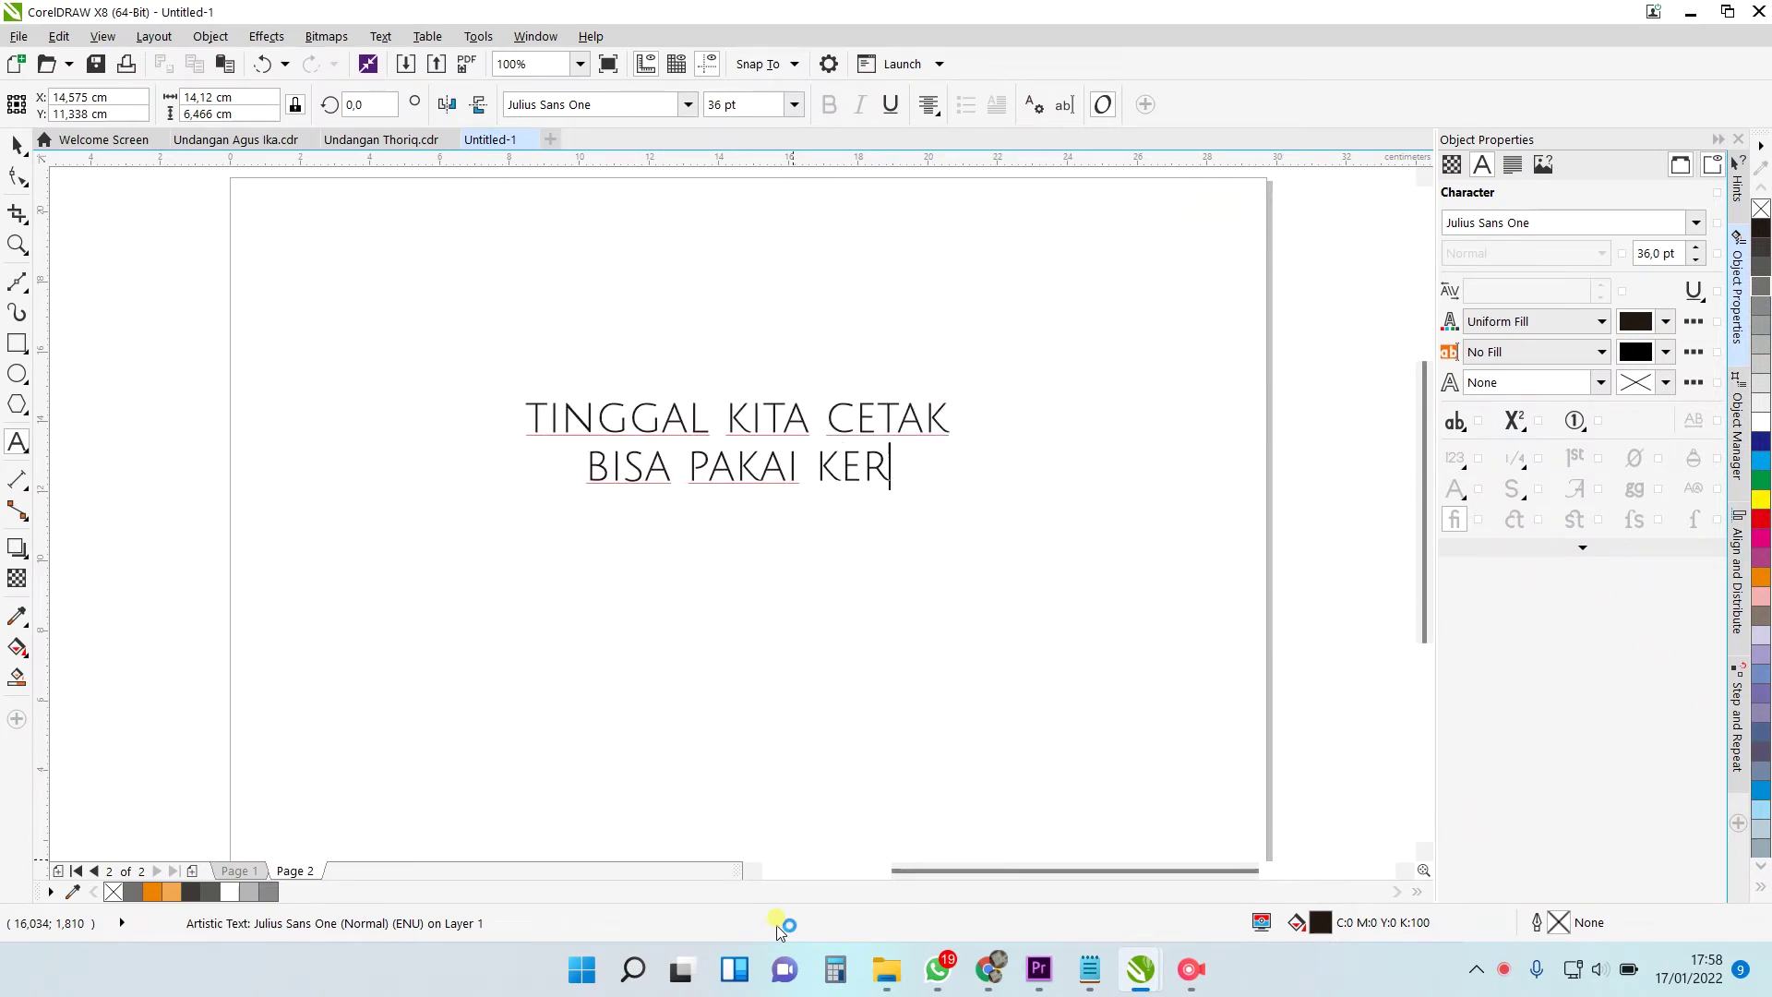
key(Return)
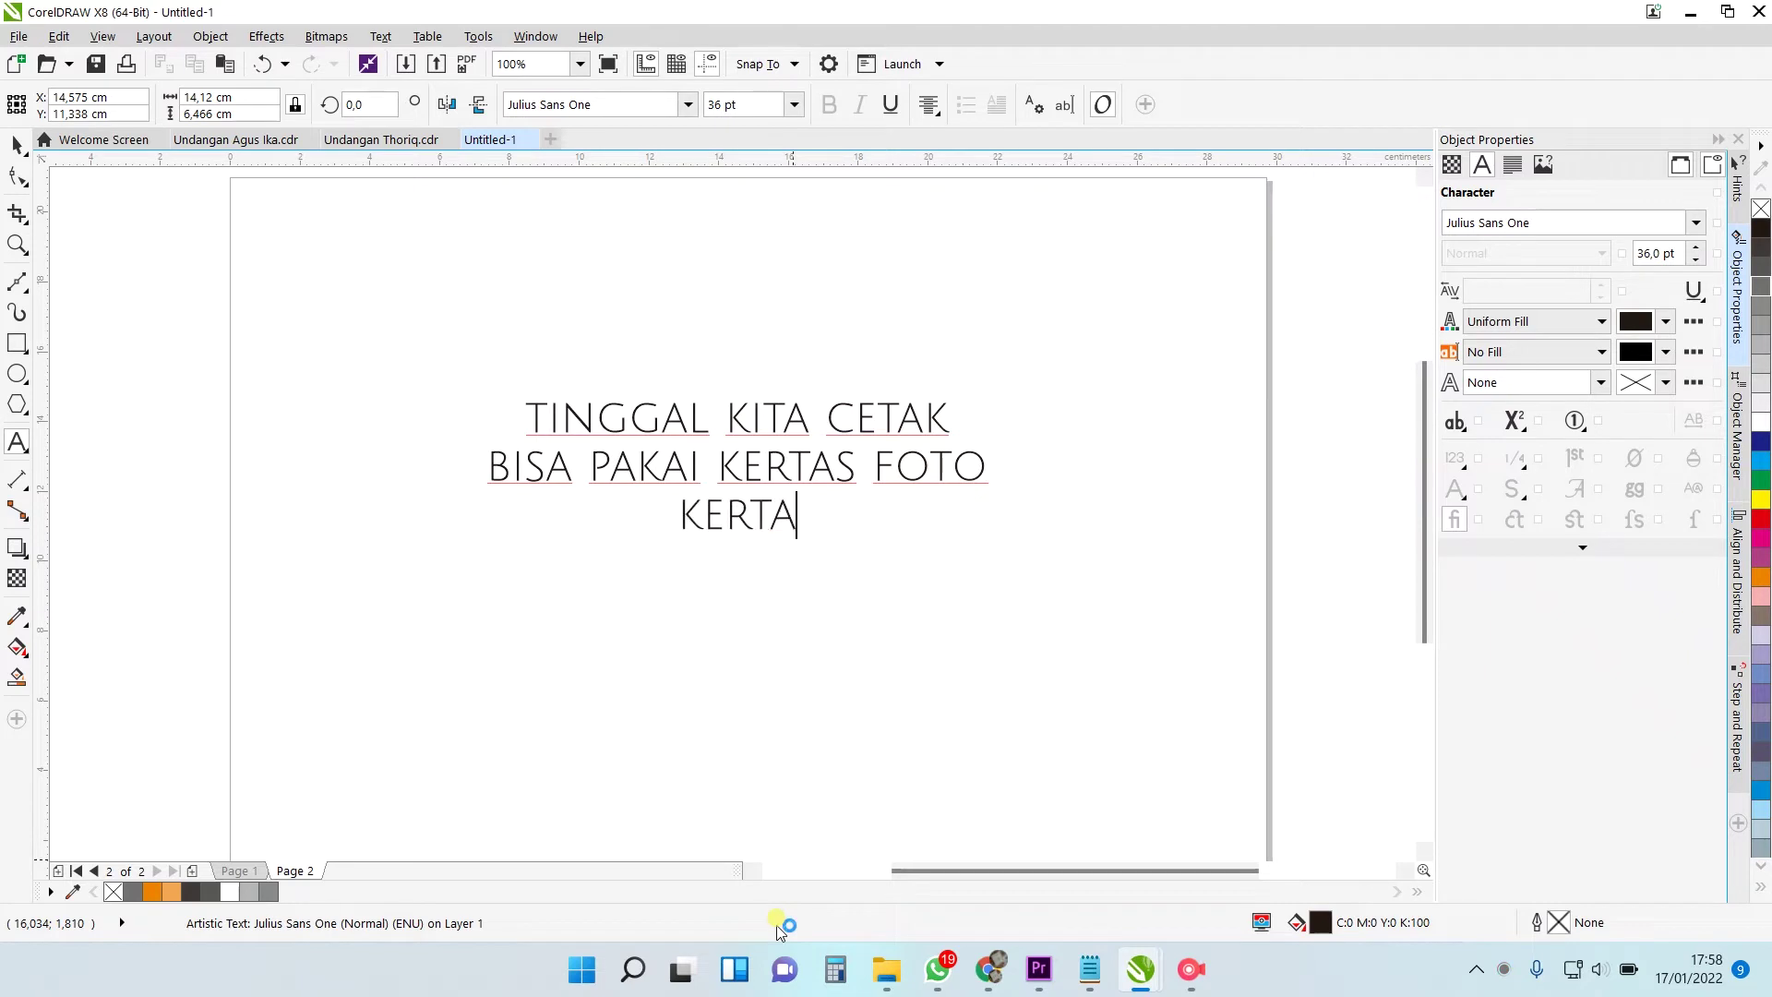
text(KRAFT)
key(Return)
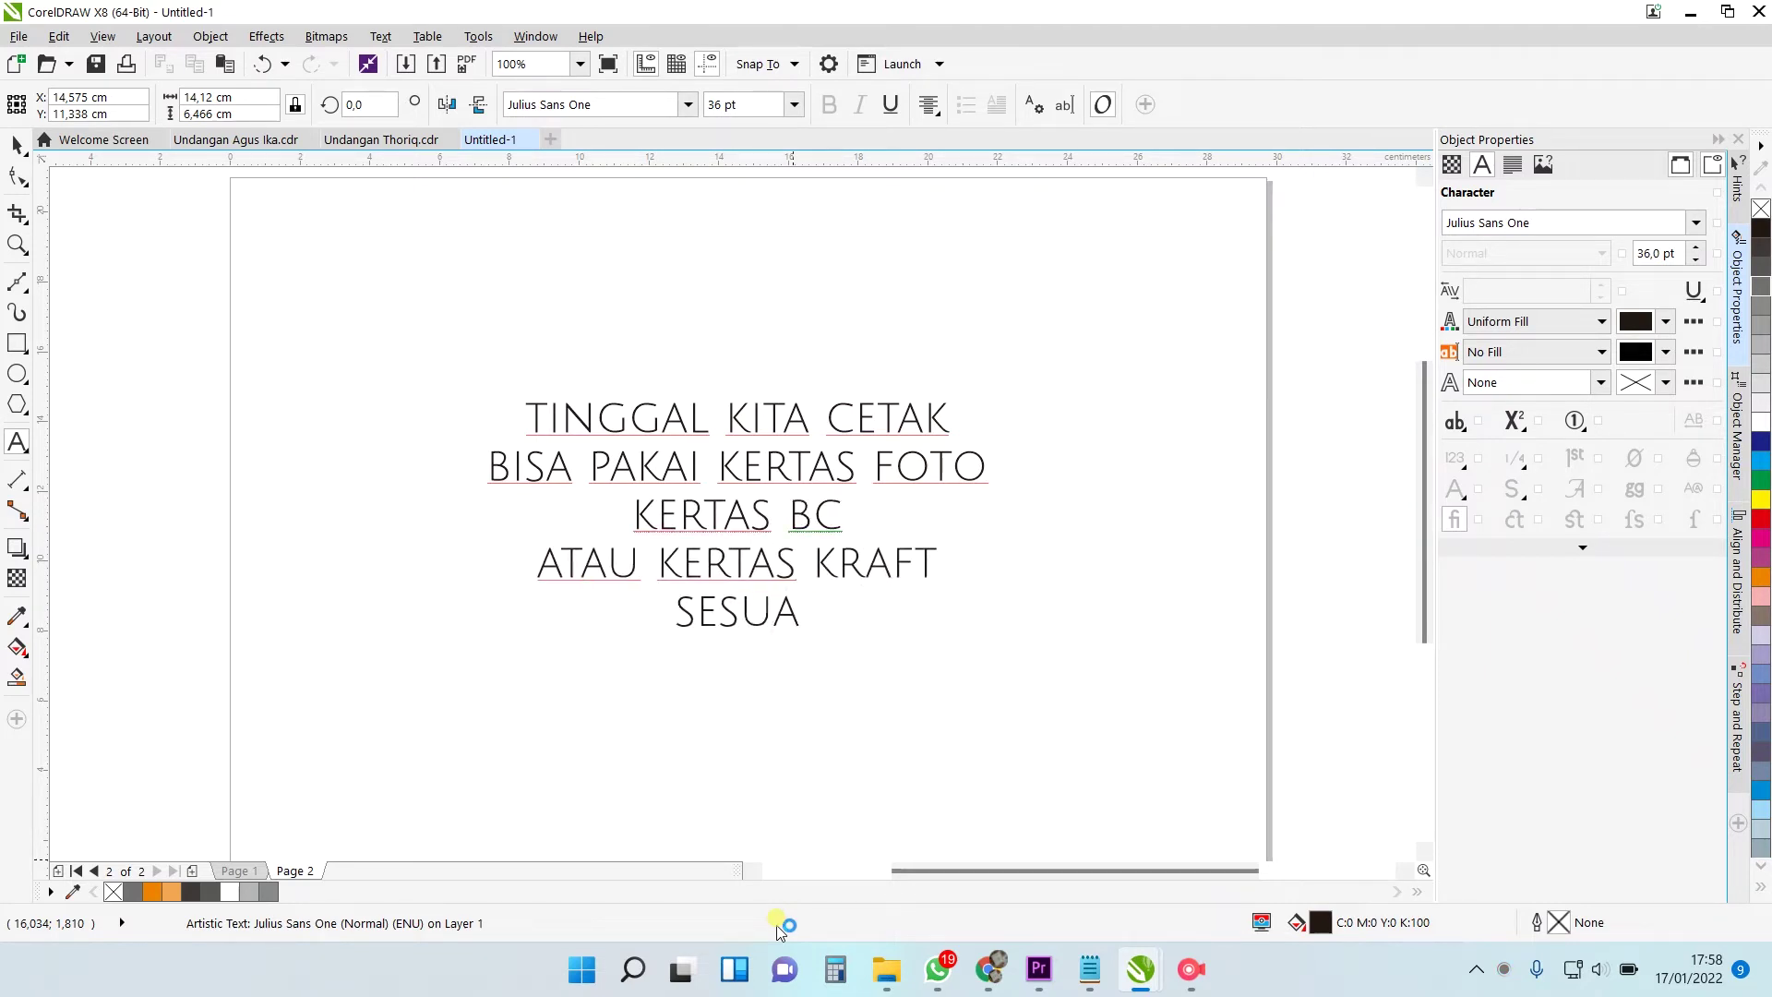